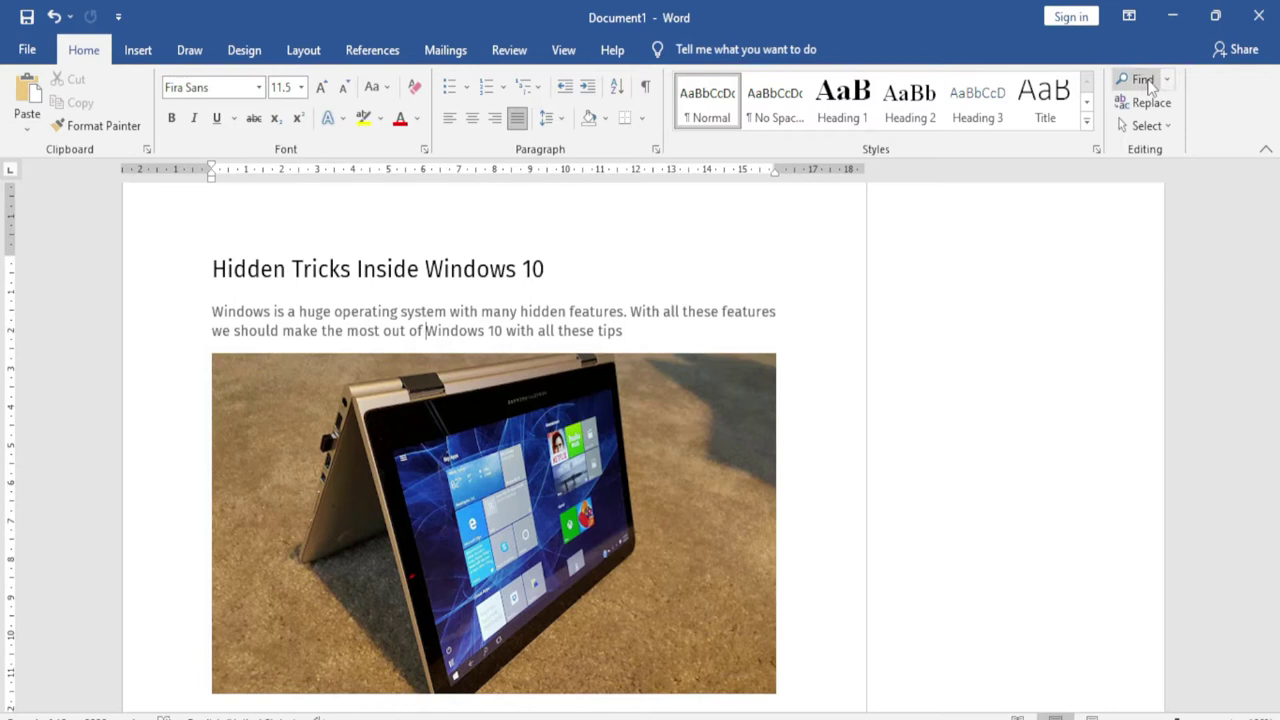
# - Clear the earlier 'your' search in the Navigation pane and list the document's headings
pyautogui.click(1141, 84)
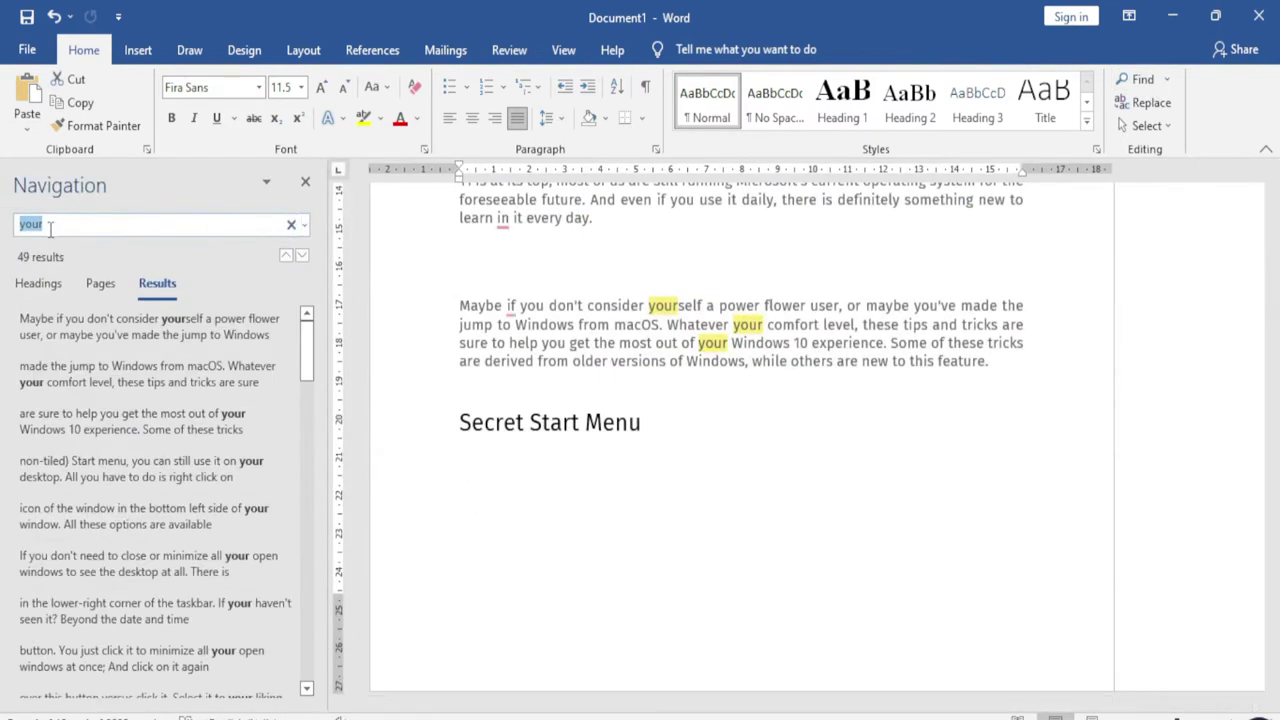
pyautogui.press('BackSpace')
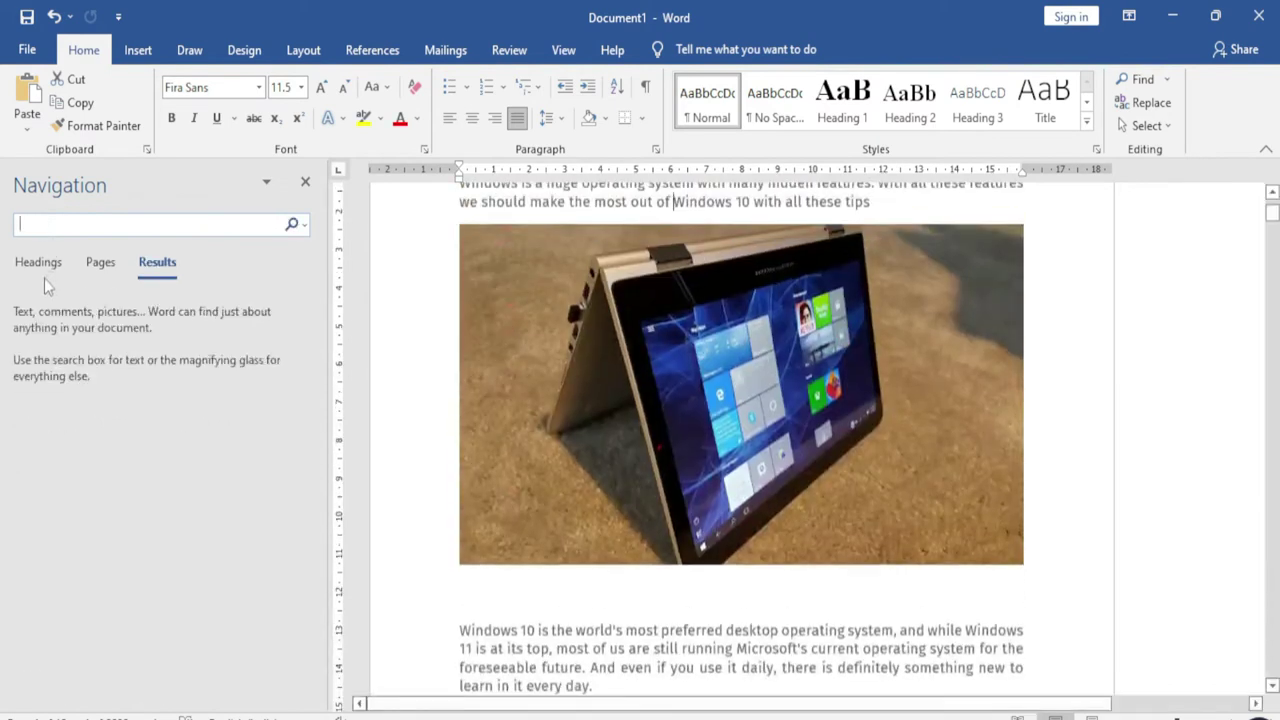
pyautogui.click(38, 263)
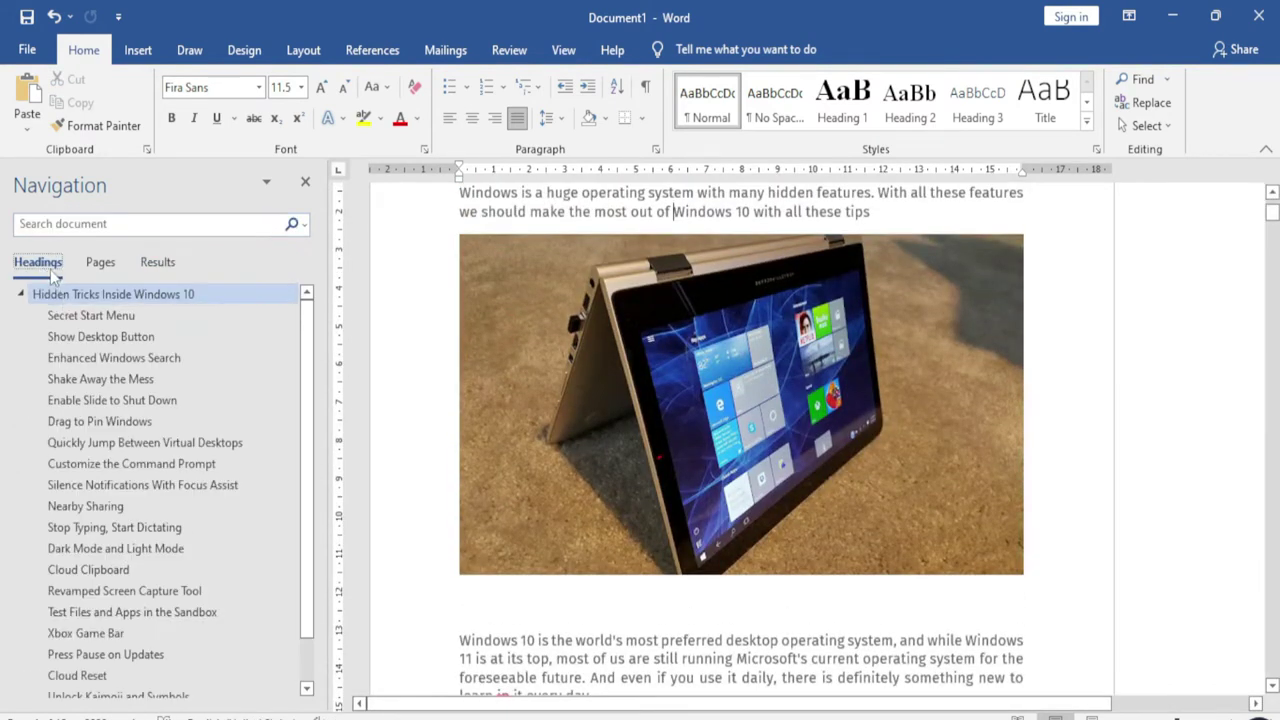
# - Select the laptop photo and scroll down the Navigation headings list
pyautogui.rightClick(468, 388)
pyautogui.scroll(-3, 534, 443)
pyautogui.scroll(-4, 534, 443)
pyautogui.scroll(-2, 534, 449)
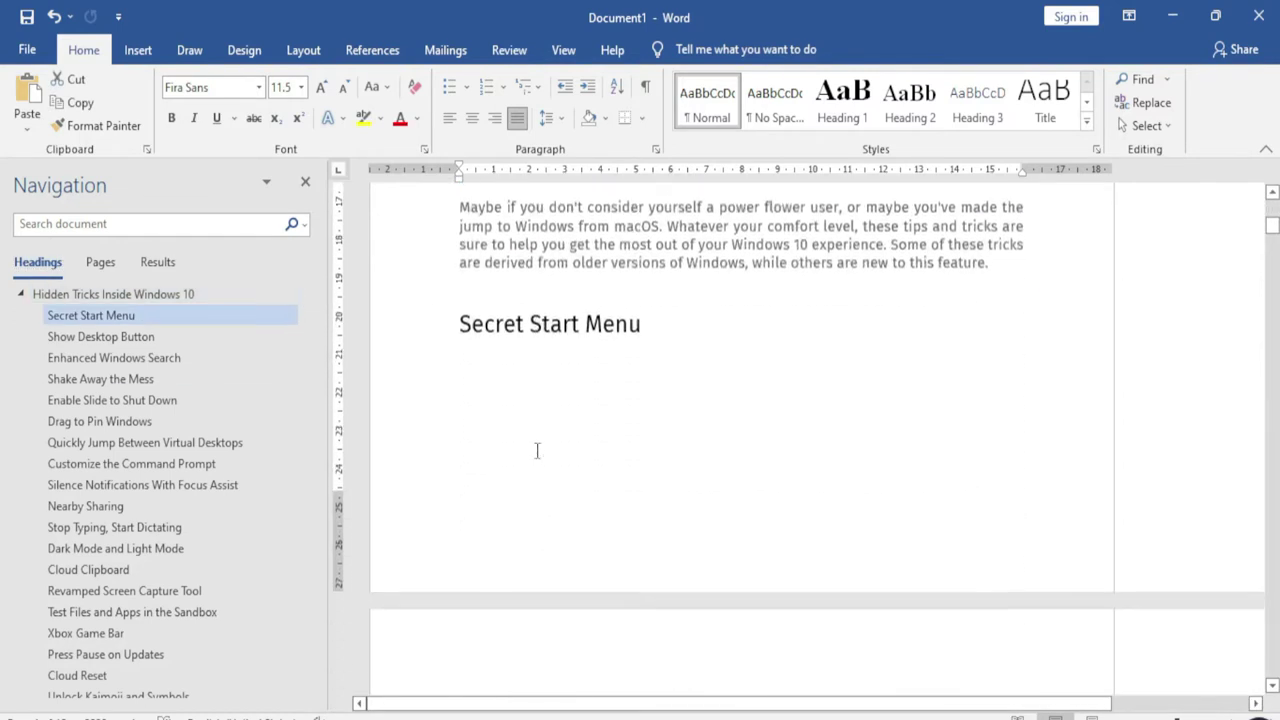
pyautogui.scroll(-3, 537, 451)
pyautogui.scroll(-3, 537, 451)
pyautogui.scroll(-3, 537, 451)
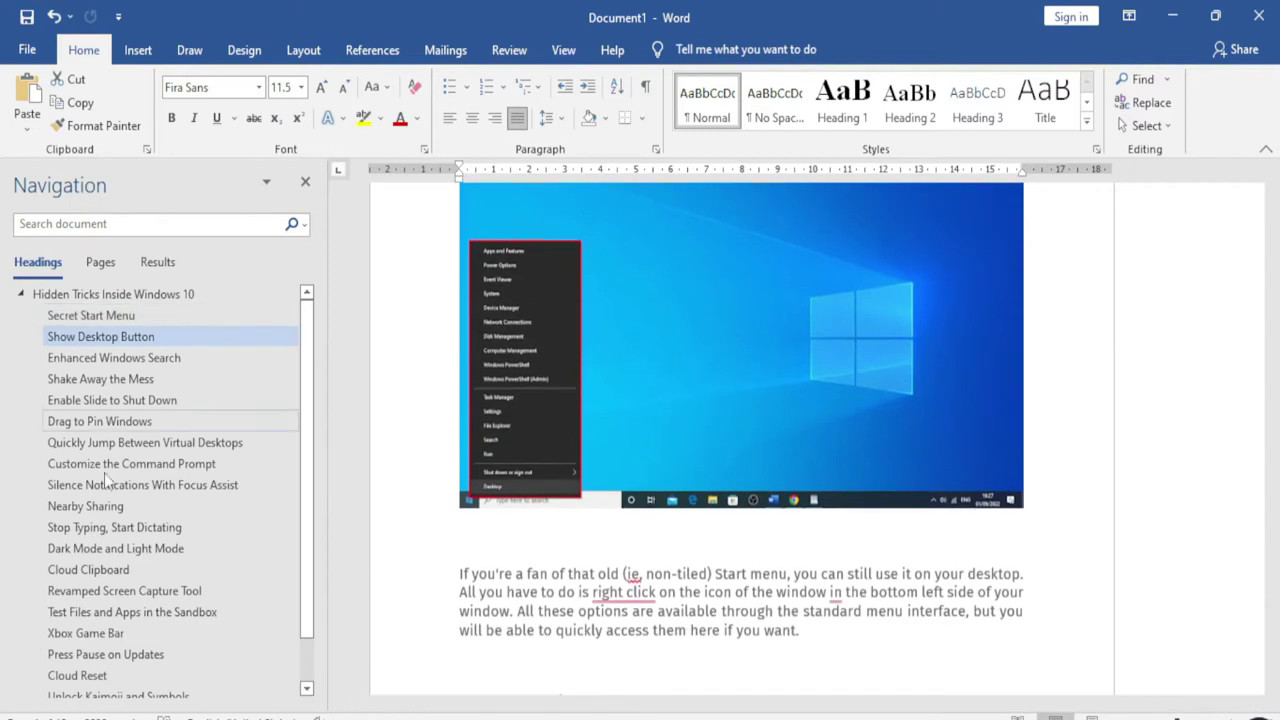
# - Jump to Quickly Jump Between Virtual Desktops, Show Desktop Button, then Revamped Screen Capture Tool sections
pyautogui.click(130, 442)
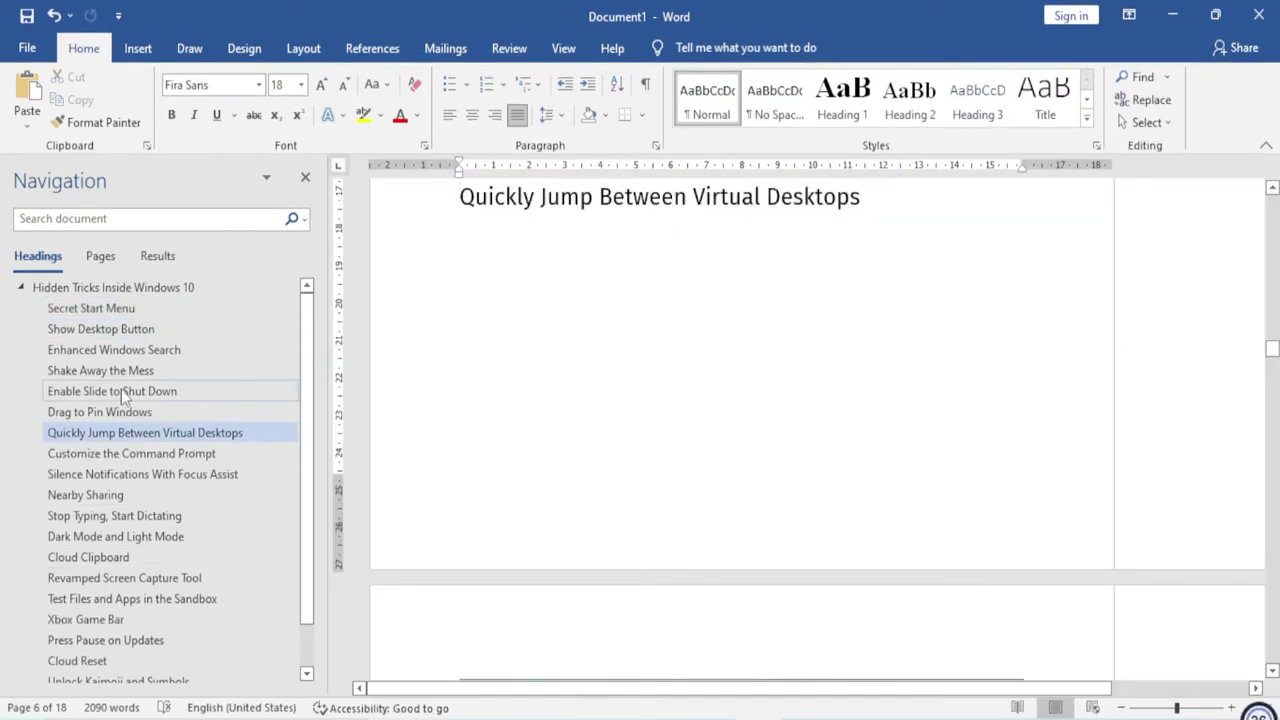
pyautogui.click(97, 334)
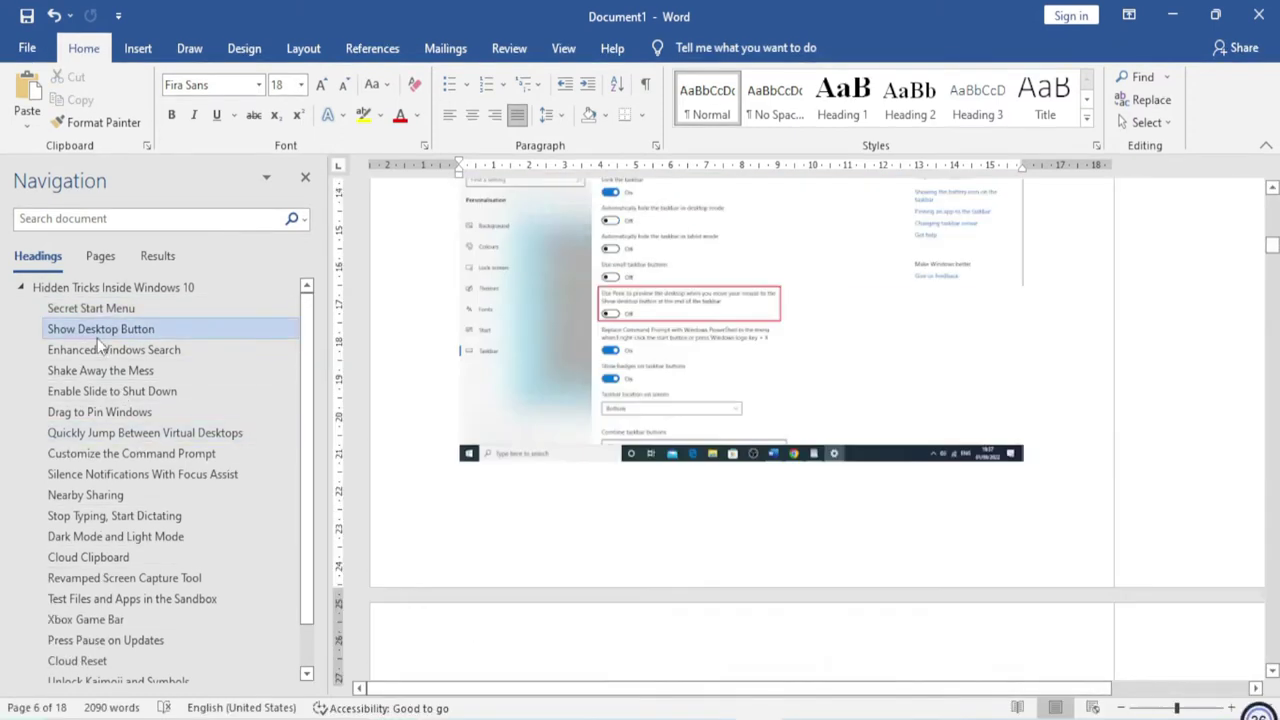
pyautogui.scroll(-1, 127, 530)
pyautogui.click(130, 528)
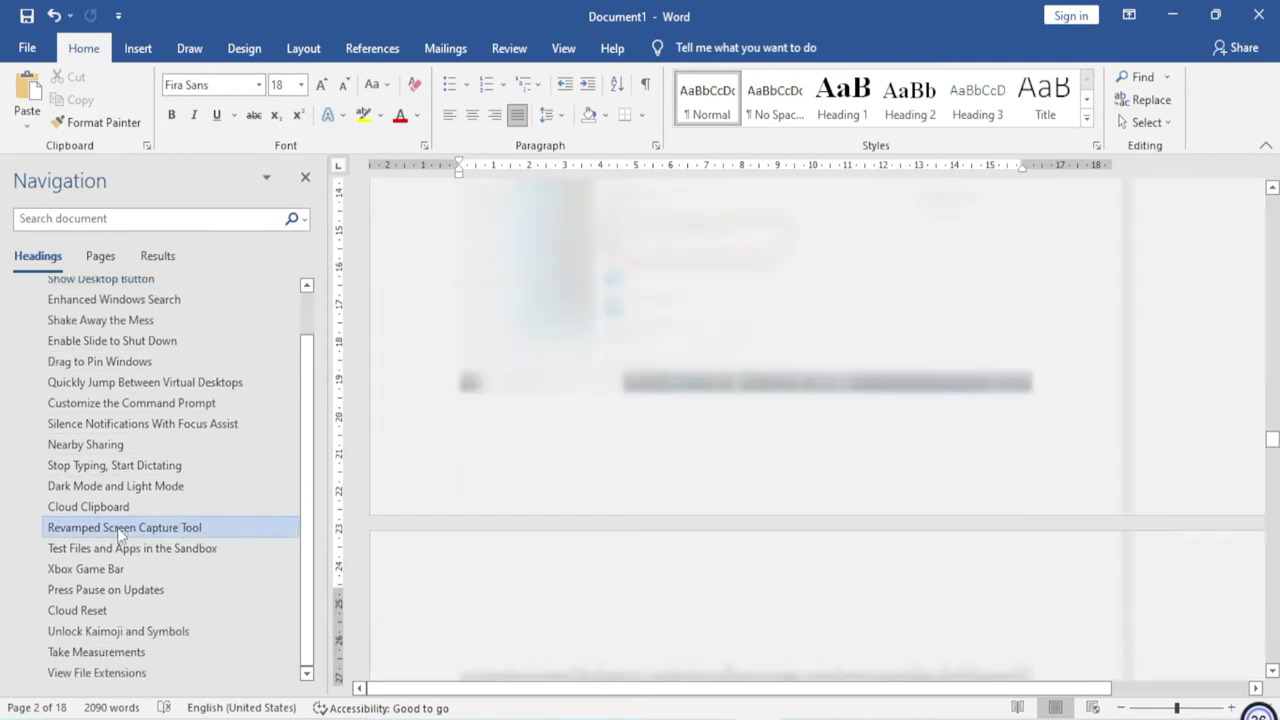
pyautogui.scroll(1, 162, 530)
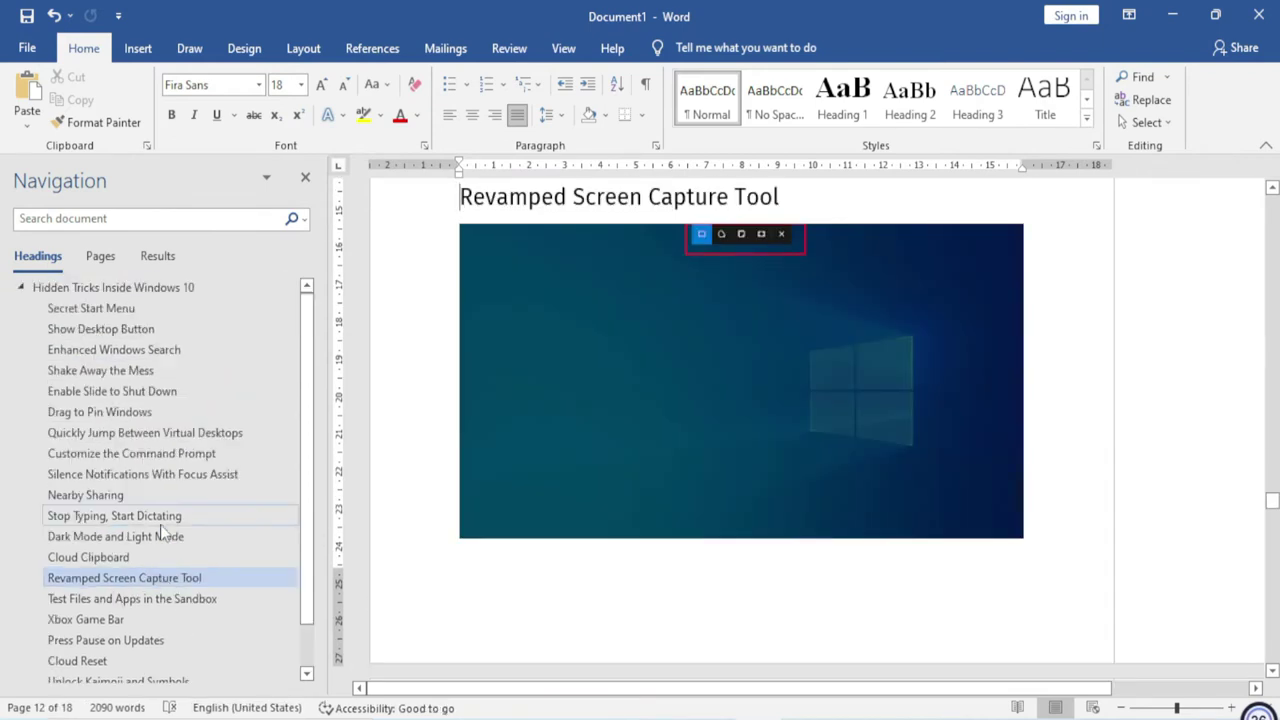
# - Go to page 6 via the page thumbnails, then switch the pane to the empty Results view
pyautogui.click(100, 258)
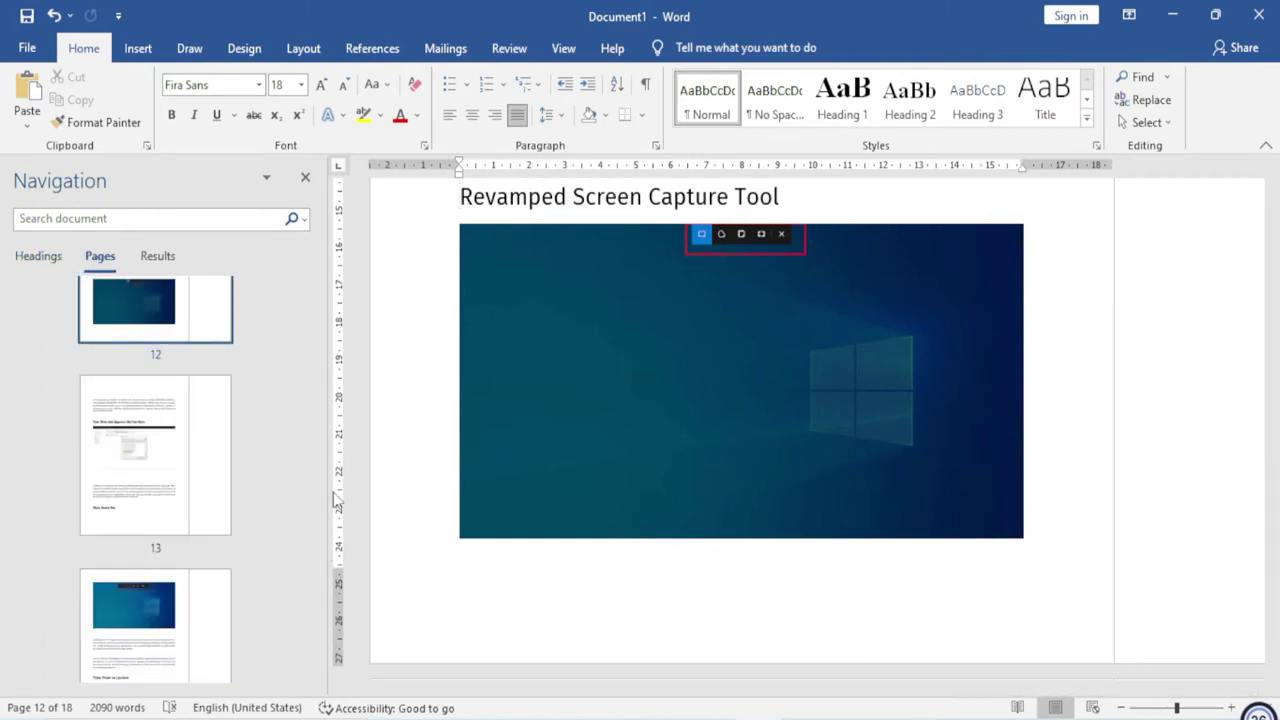
pyautogui.moveTo(306, 550)
pyautogui.mouseDown()
pyautogui.moveTo(320, 378)
pyautogui.moveTo(298, 420)
pyautogui.mouseUp()
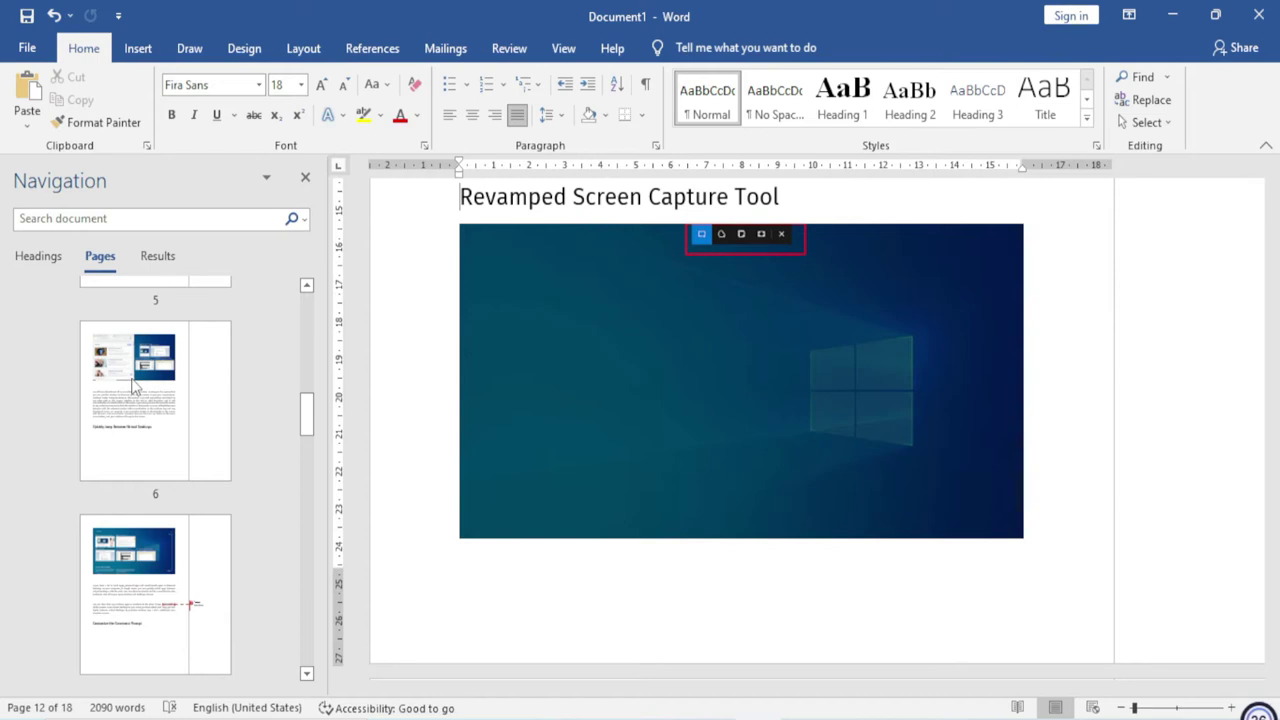
pyautogui.click(133, 385)
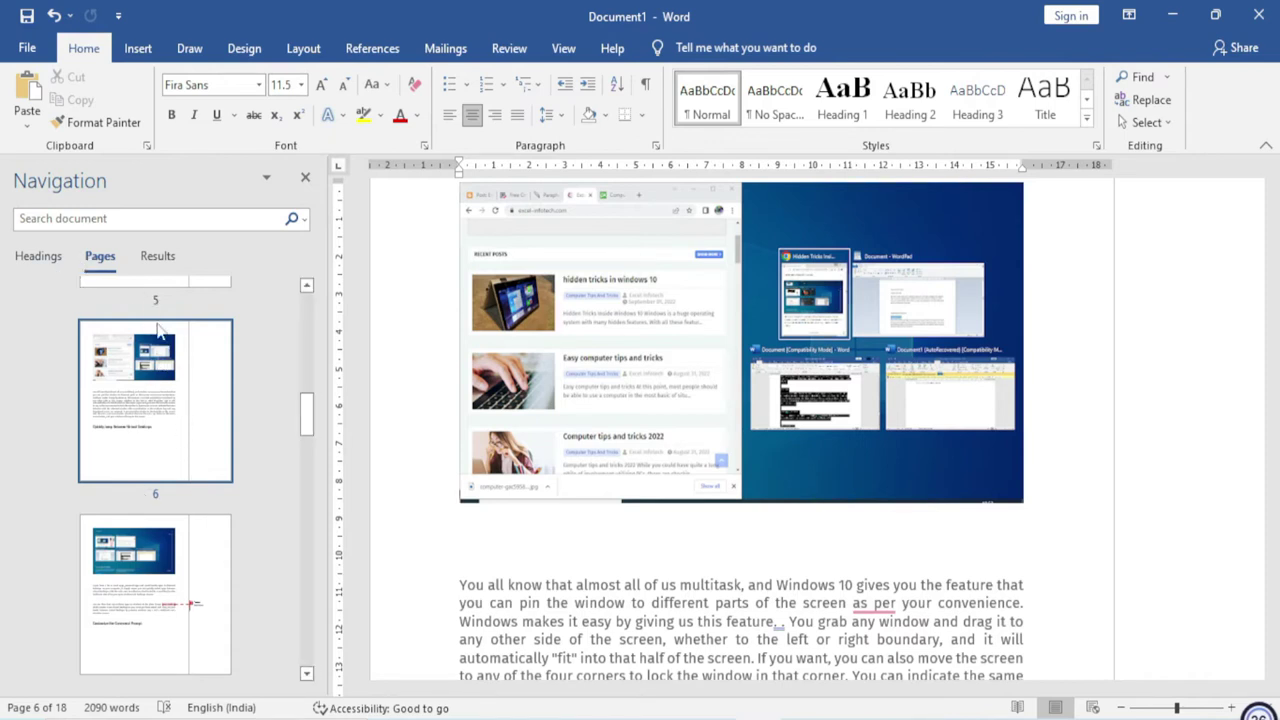
pyautogui.click(150, 258)
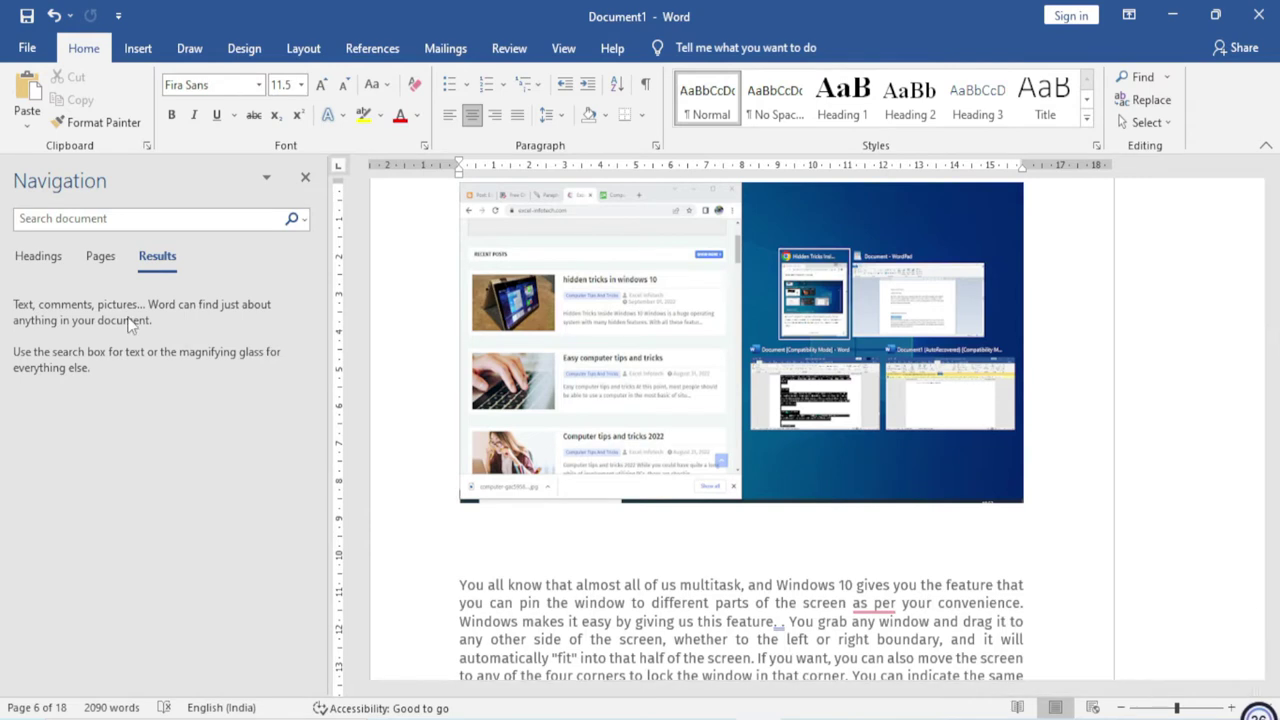
# - Search the document for 'your' and browse the list of 49 results
pyautogui.click(90, 222)
pyautogui.write('your')
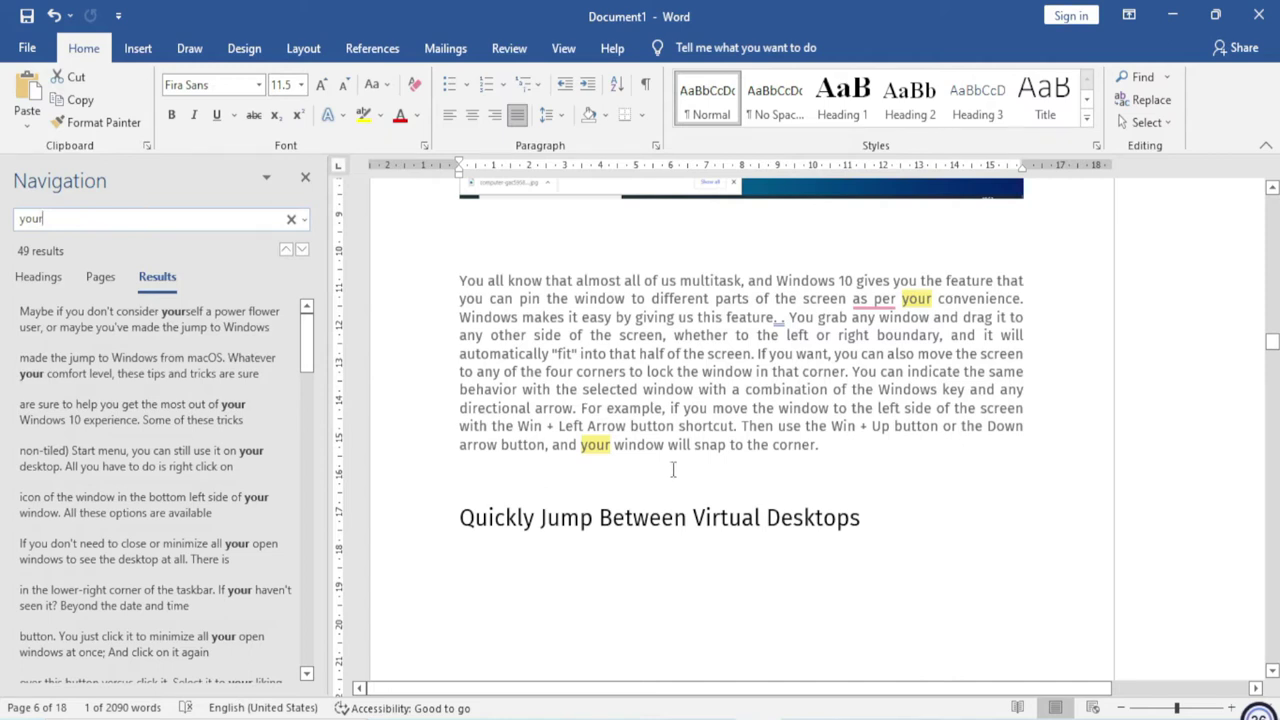
pyautogui.scroll(-3, 674, 470)
pyautogui.scroll(-3, 674, 470)
pyautogui.scroll(-2, 674, 470)
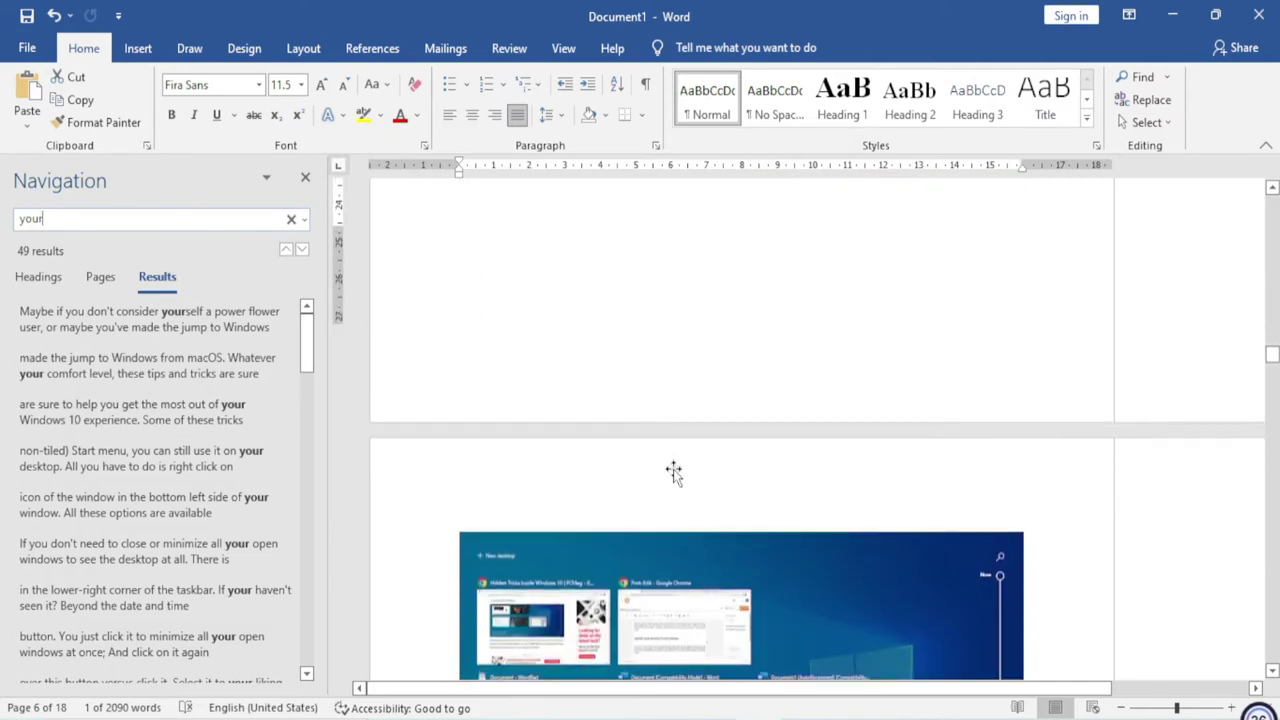
pyautogui.scroll(-5, 675, 474)
pyautogui.scroll(-3, 675, 474)
pyautogui.scroll(1, 614, 420)
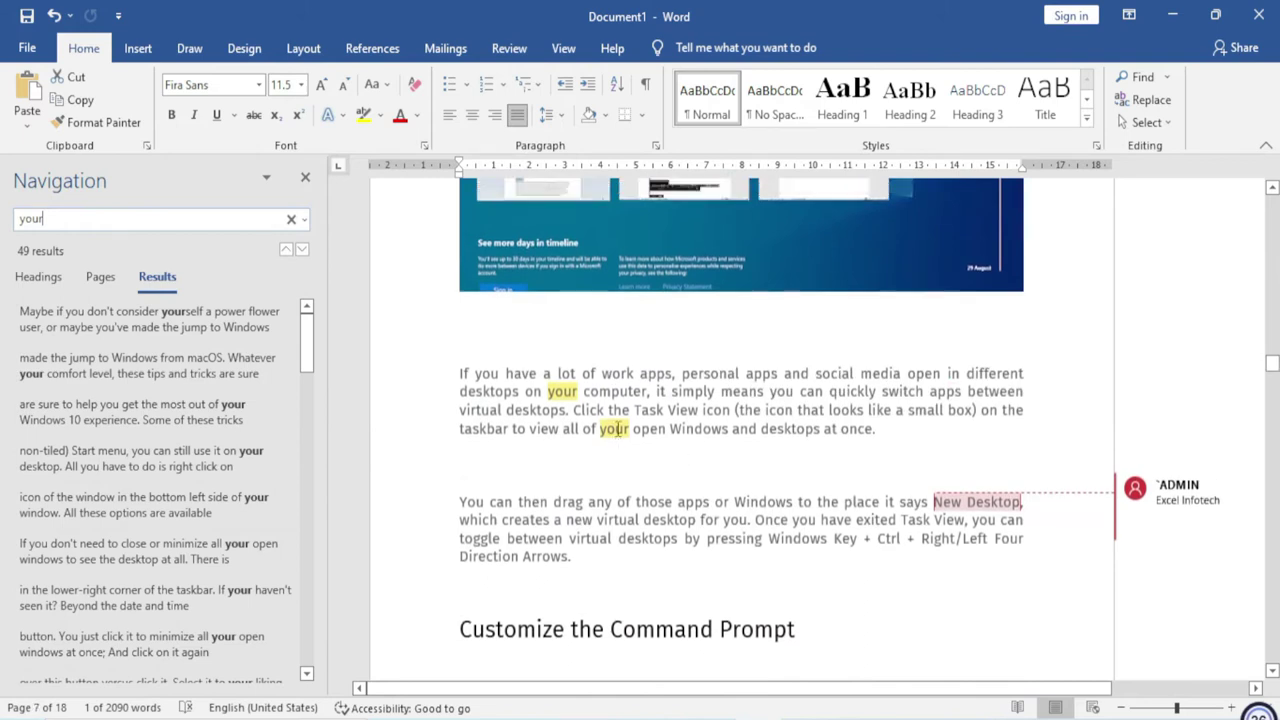
pyautogui.scroll(5, 614, 420)
pyautogui.scroll(5, 617, 429)
pyautogui.scroll(5, 617, 429)
pyautogui.scroll(1, 617, 429)
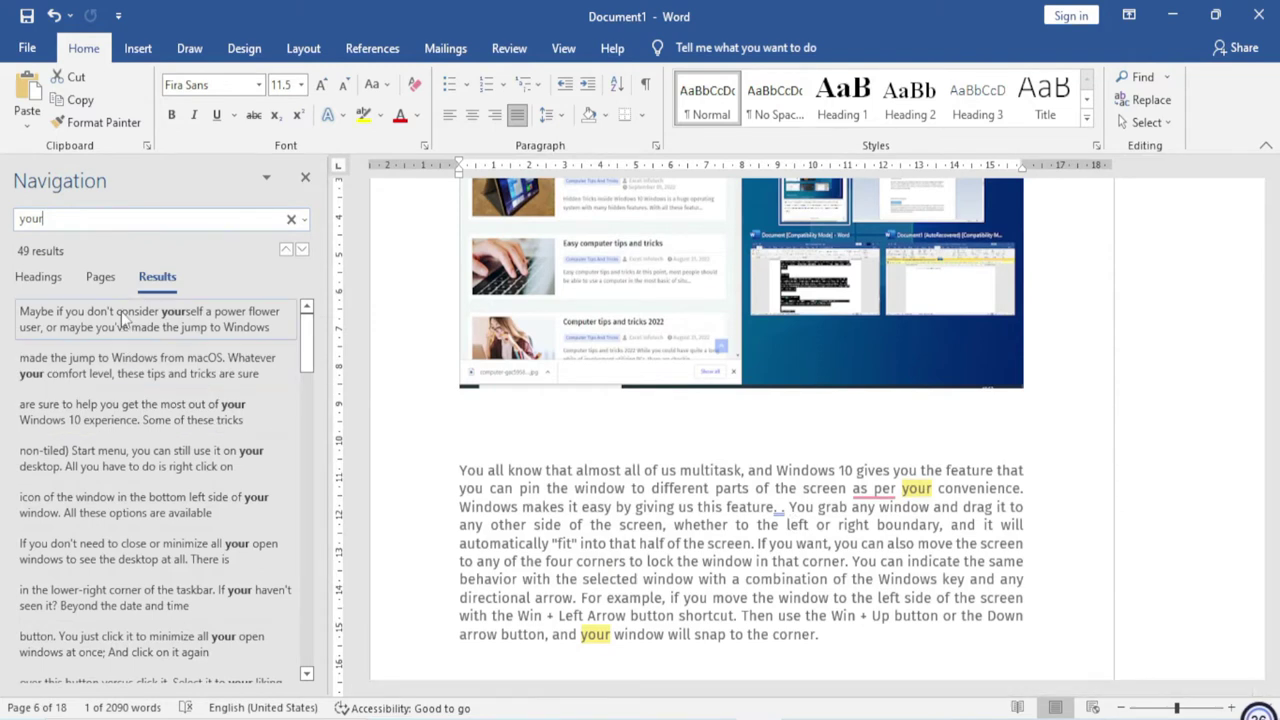
pyautogui.scroll(-1, 290, 380)
pyautogui.scroll(-5, 290, 400)
pyautogui.scroll(-5, 290, 420)
pyautogui.scroll(-2, 289, 440)
pyautogui.scroll(-3, 289, 445)
pyautogui.scroll(-3, 287, 465)
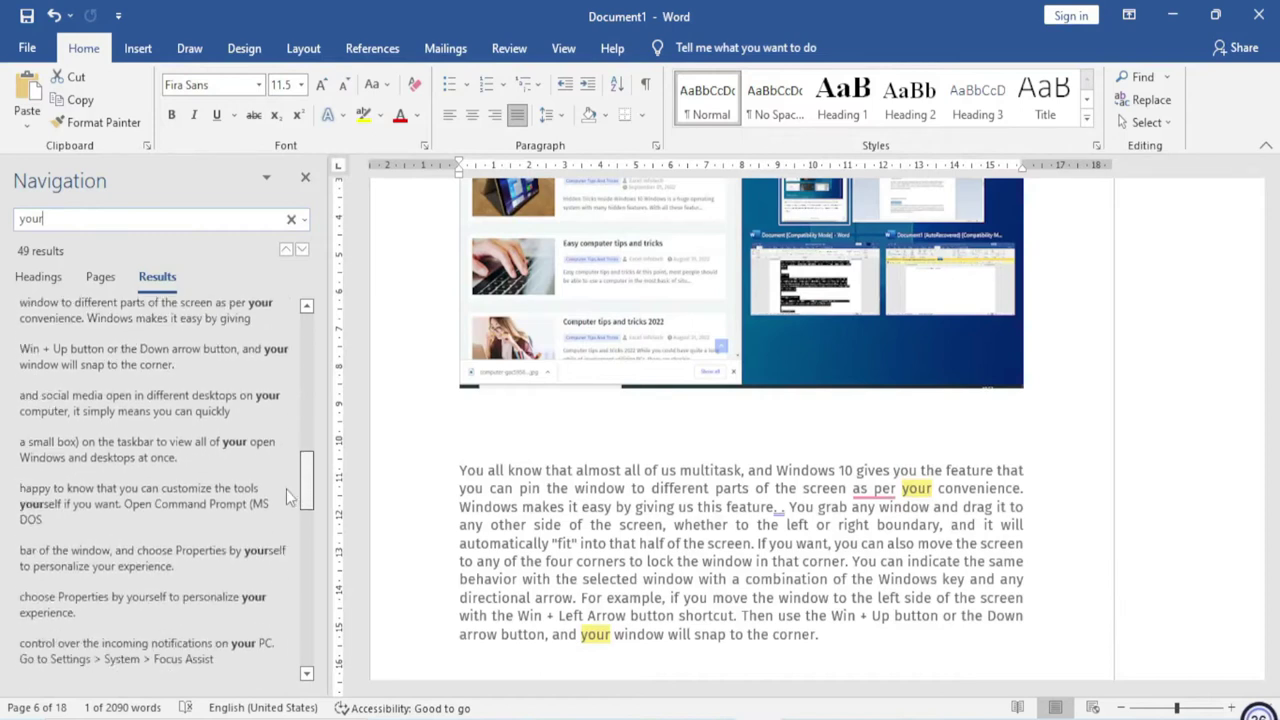
pyautogui.scroll(-5, 285, 490)
pyautogui.scroll(-2, 282, 515)
pyautogui.scroll(1, 281, 530)
pyautogui.scroll(2, 281, 519)
pyautogui.scroll(2, 282, 522)
pyautogui.scroll(1, 281, 518)
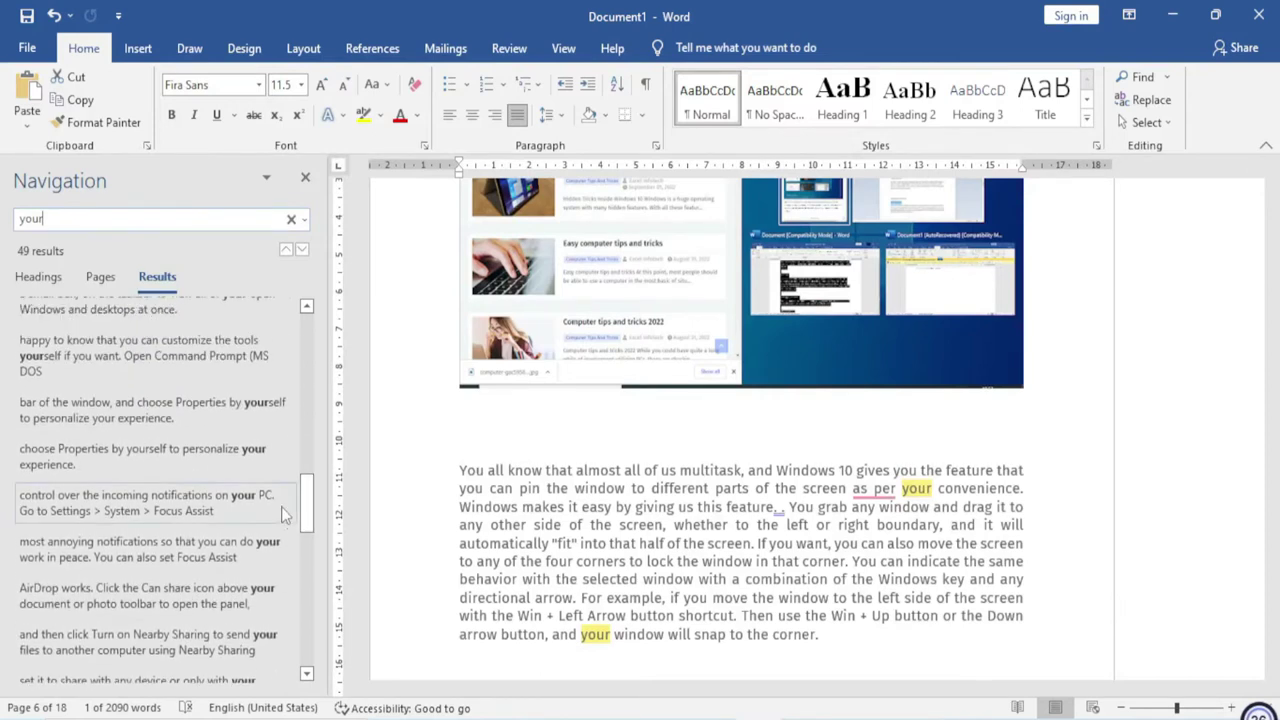
# - Go to the 'your' match in the Command Prompt passage on page 8 and close the Navigation pane
pyautogui.click(198, 413)
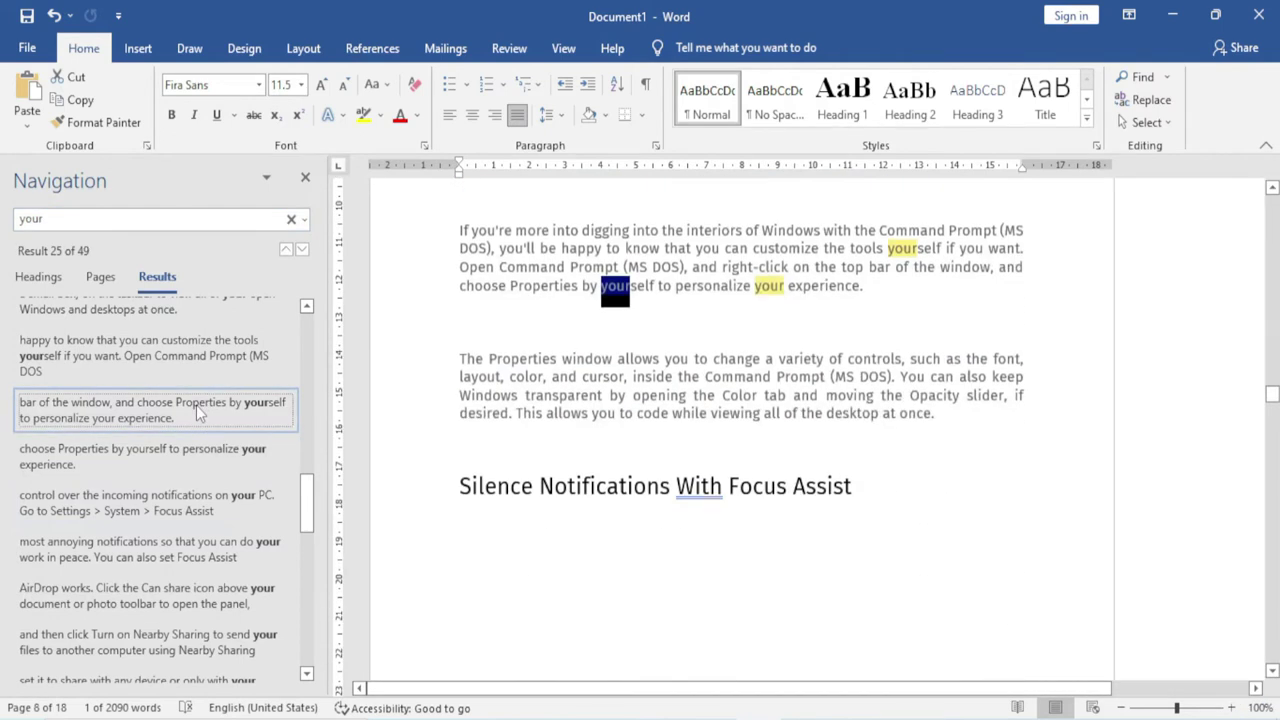
pyautogui.moveTo(308, 495); pyautogui.dragTo(308, 355)
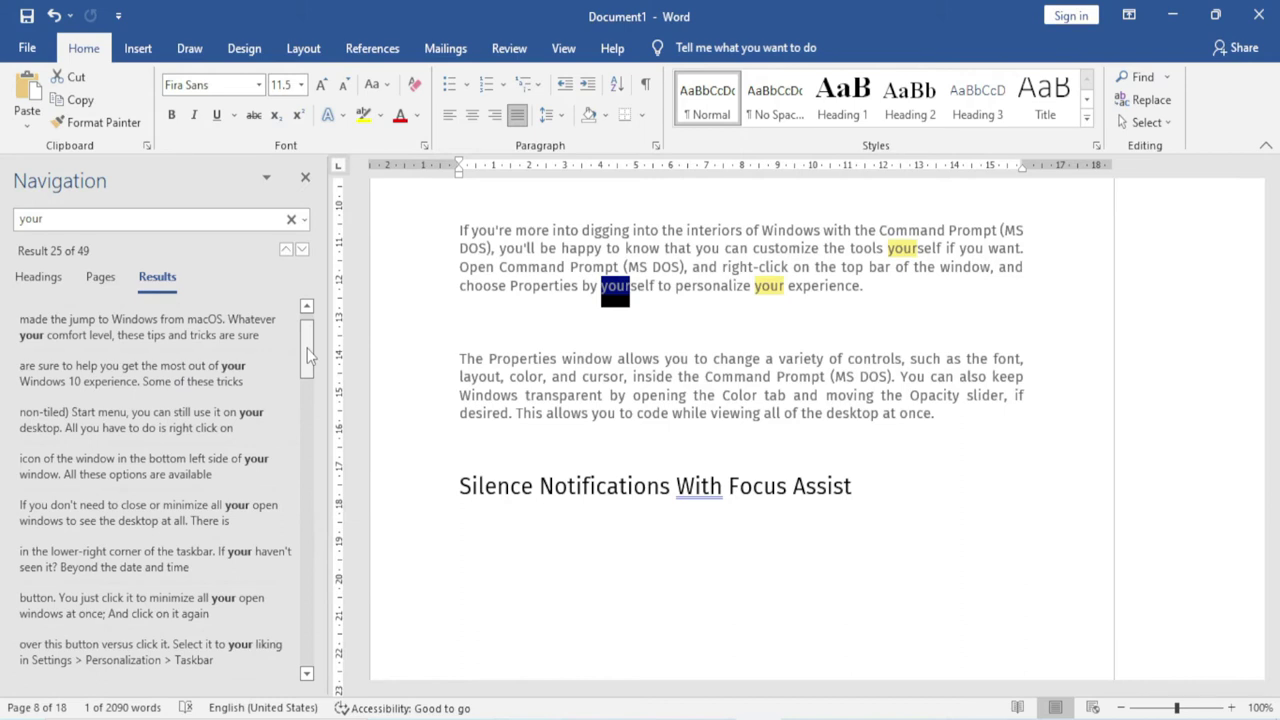
pyautogui.moveTo(308, 360); pyautogui.dragTo(308, 505)
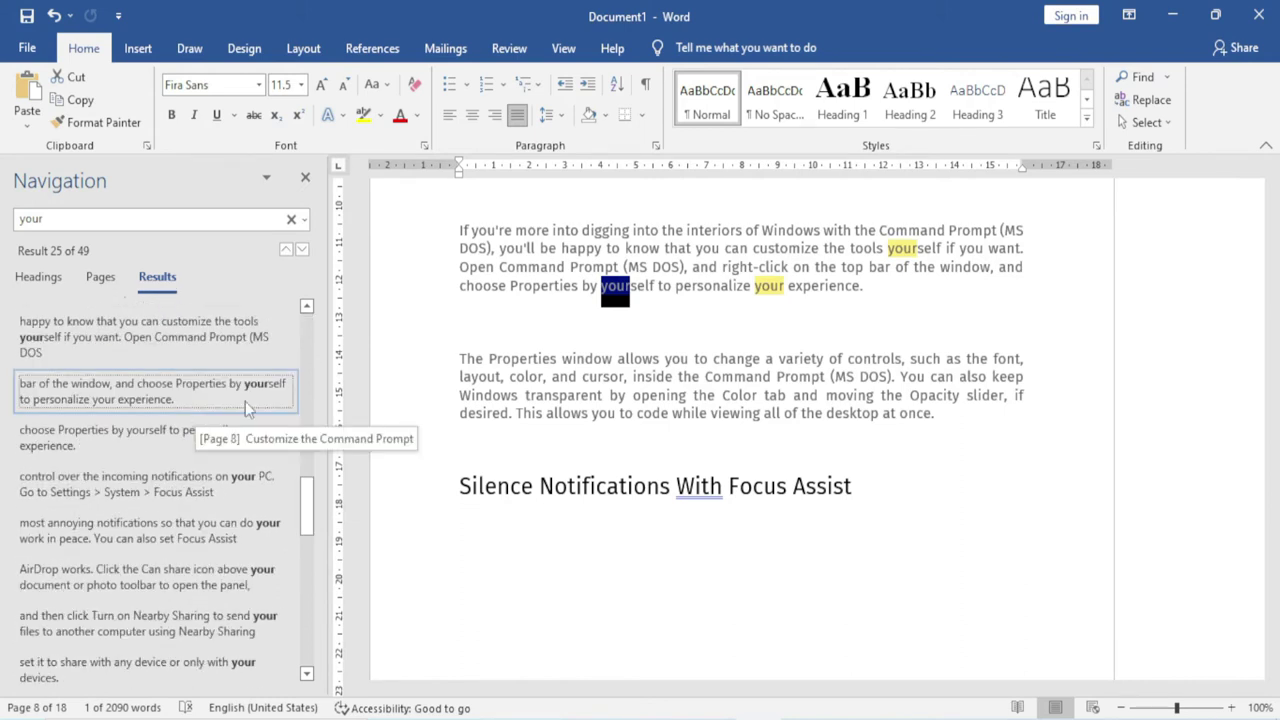
pyautogui.click(305, 177)
# - Clear the search highlighting and open the Advanced Find dialog, moving it clear of the text
pyautogui.click(444, 268)
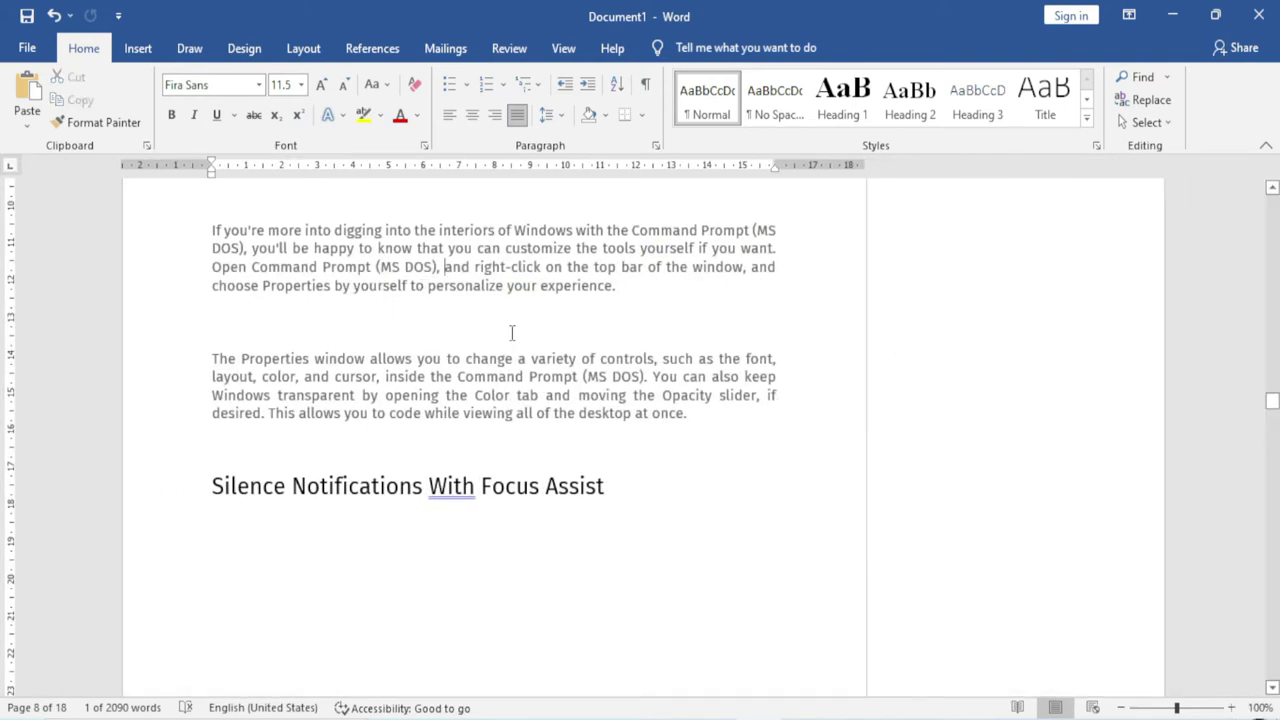
pyautogui.scroll(2, 529, 363)
pyautogui.scroll(5, 535, 360)
pyautogui.scroll(1, 535, 360)
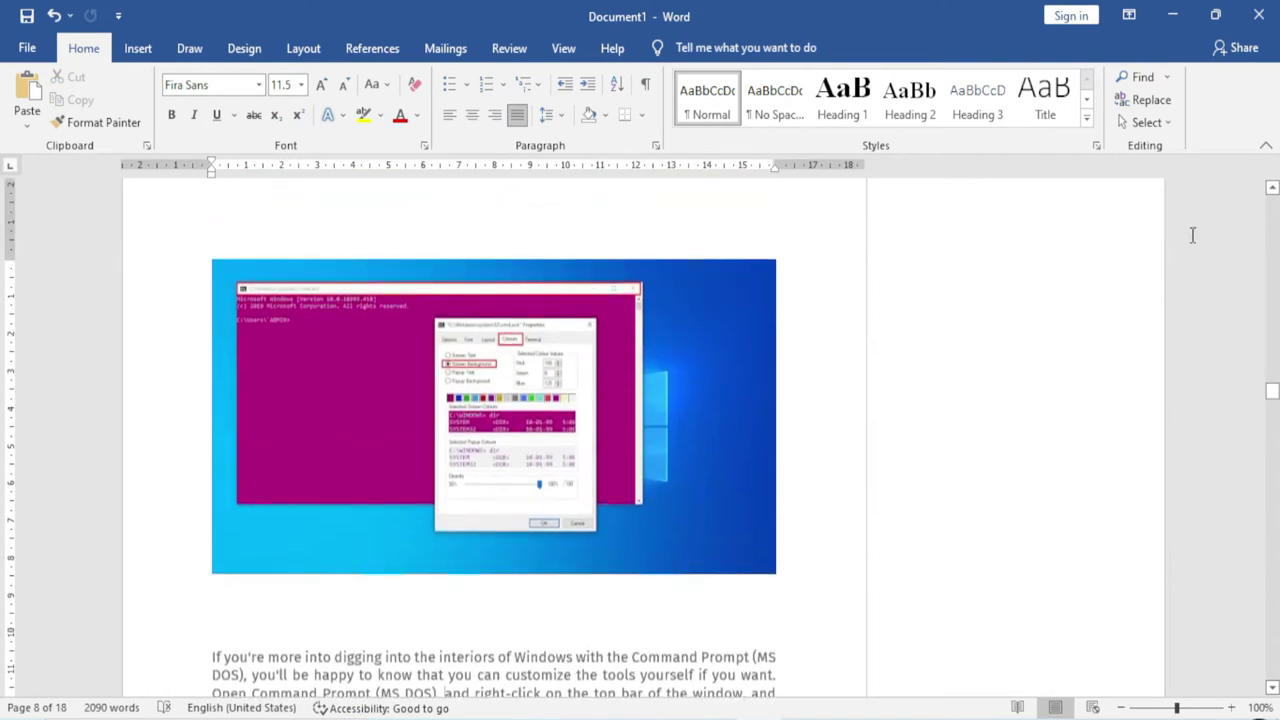
pyautogui.click(1168, 77)
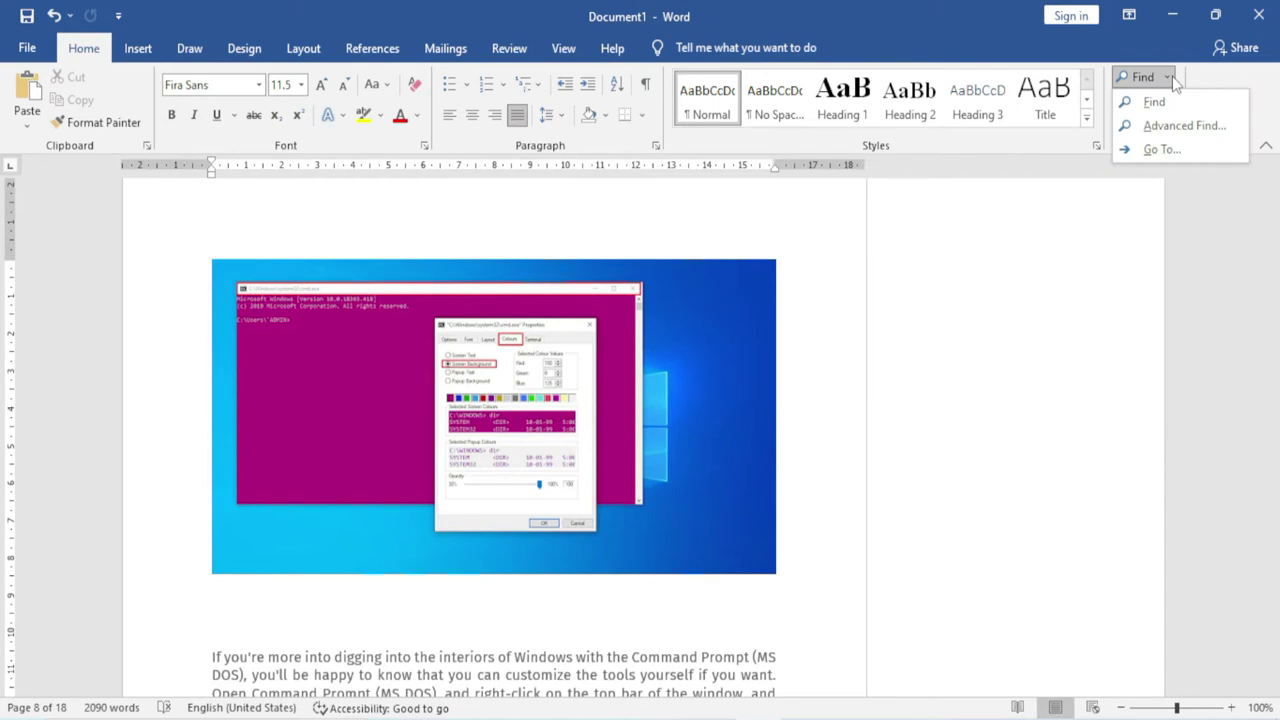
pyautogui.click(1184, 126)
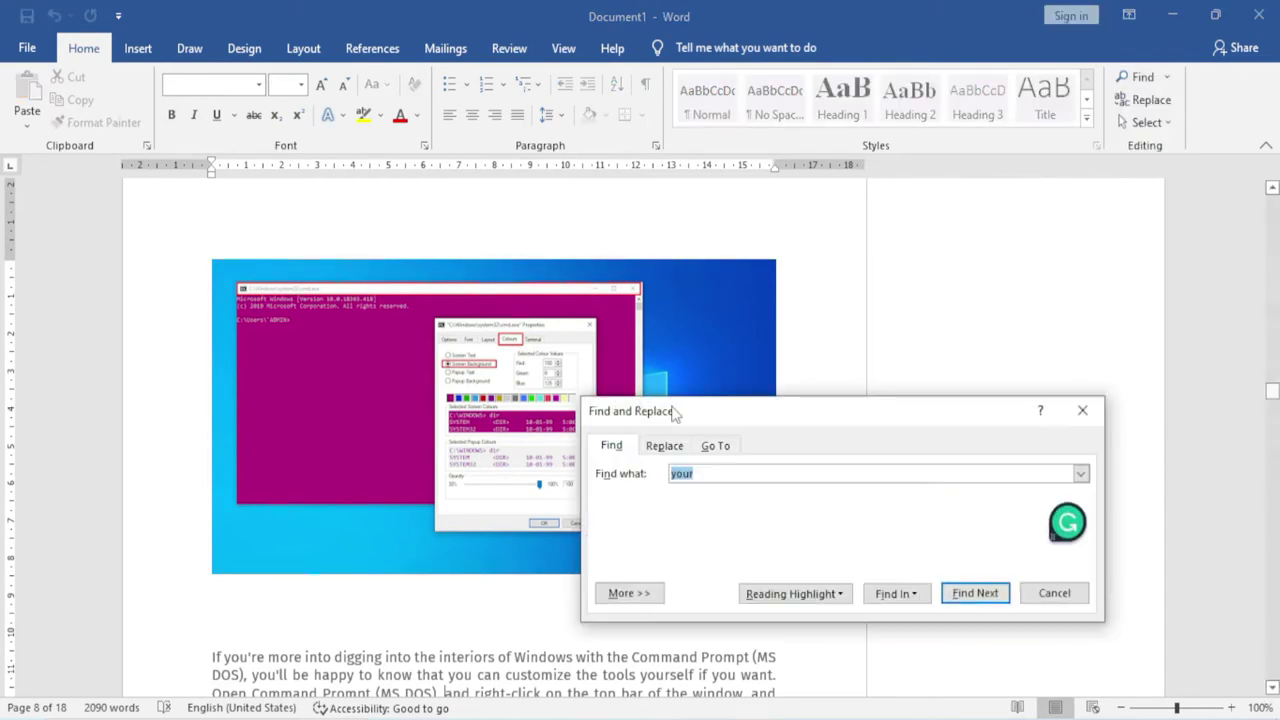
pyautogui.moveTo(669, 414); pyautogui.dragTo(378, 231)
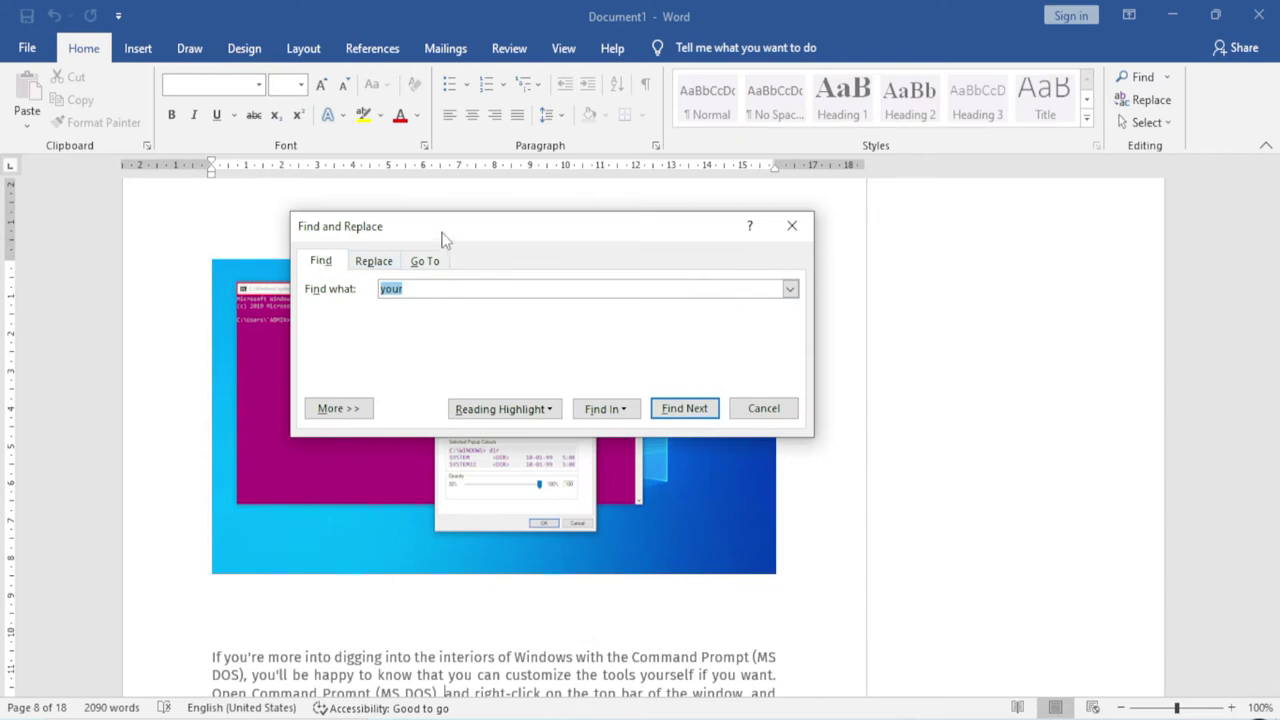
pyautogui.moveTo(441, 235); pyautogui.dragTo(848, 231)
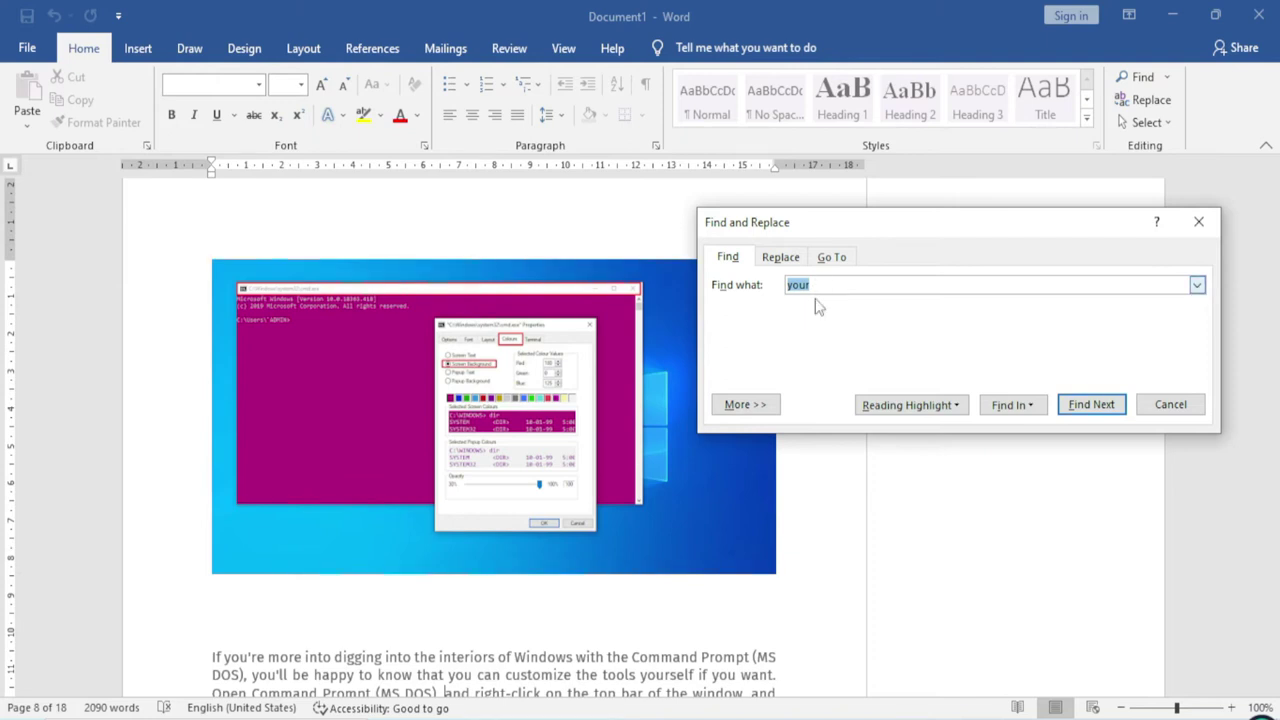
# - Find successive 'your' matches up to the Focus Assist passage on page 9, then open Reading Highlight options
pyautogui.click(825, 286)
pyautogui.click(1098, 406)
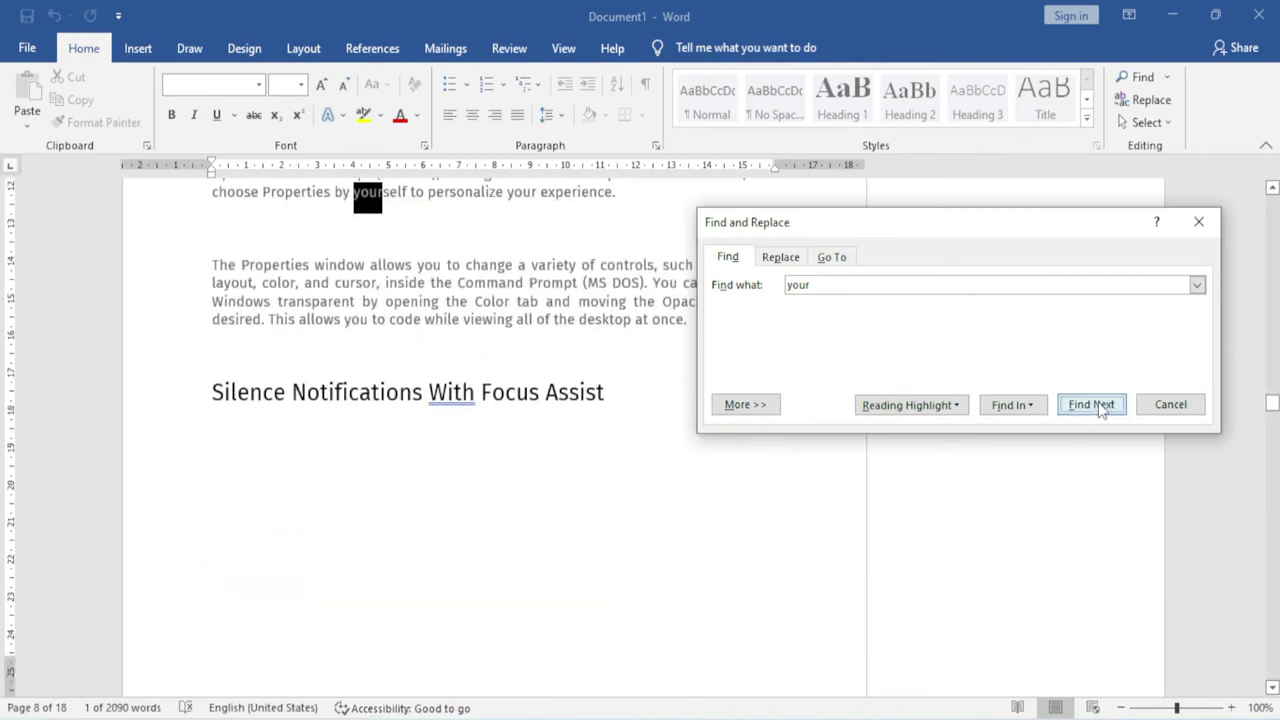
pyautogui.click(1096, 410)
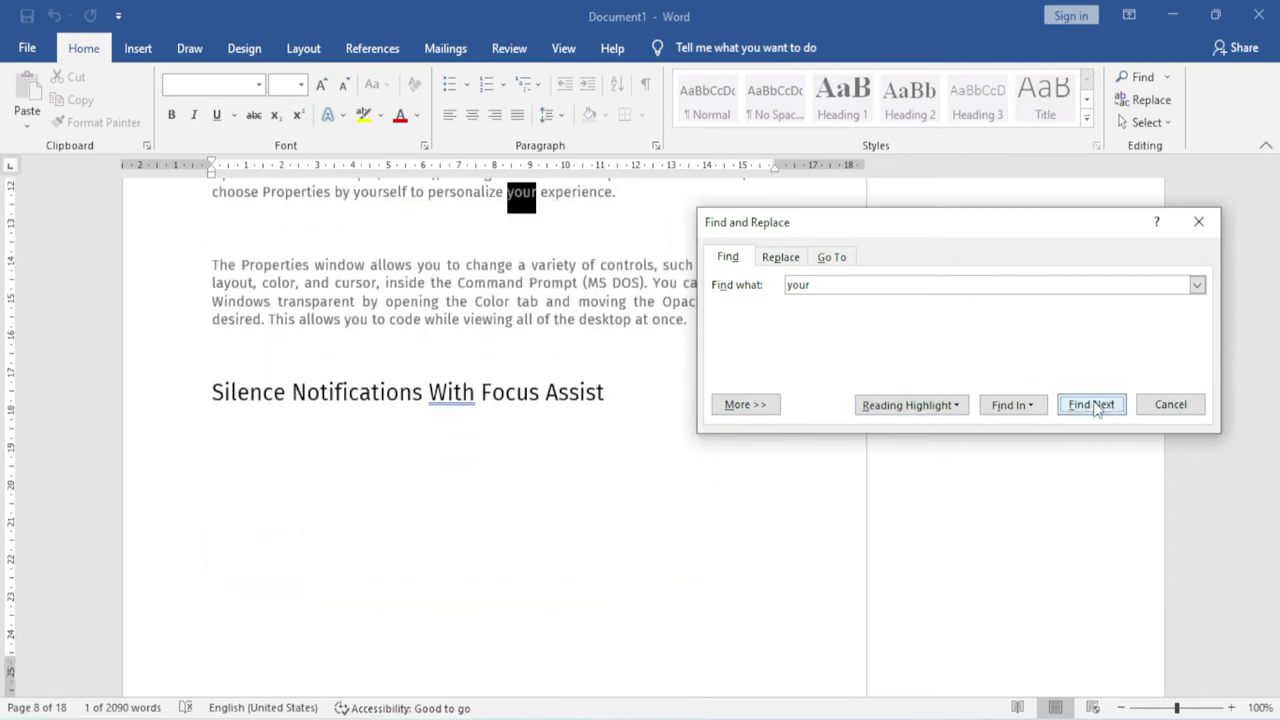
pyautogui.click(1096, 406)
pyautogui.click(1096, 406)
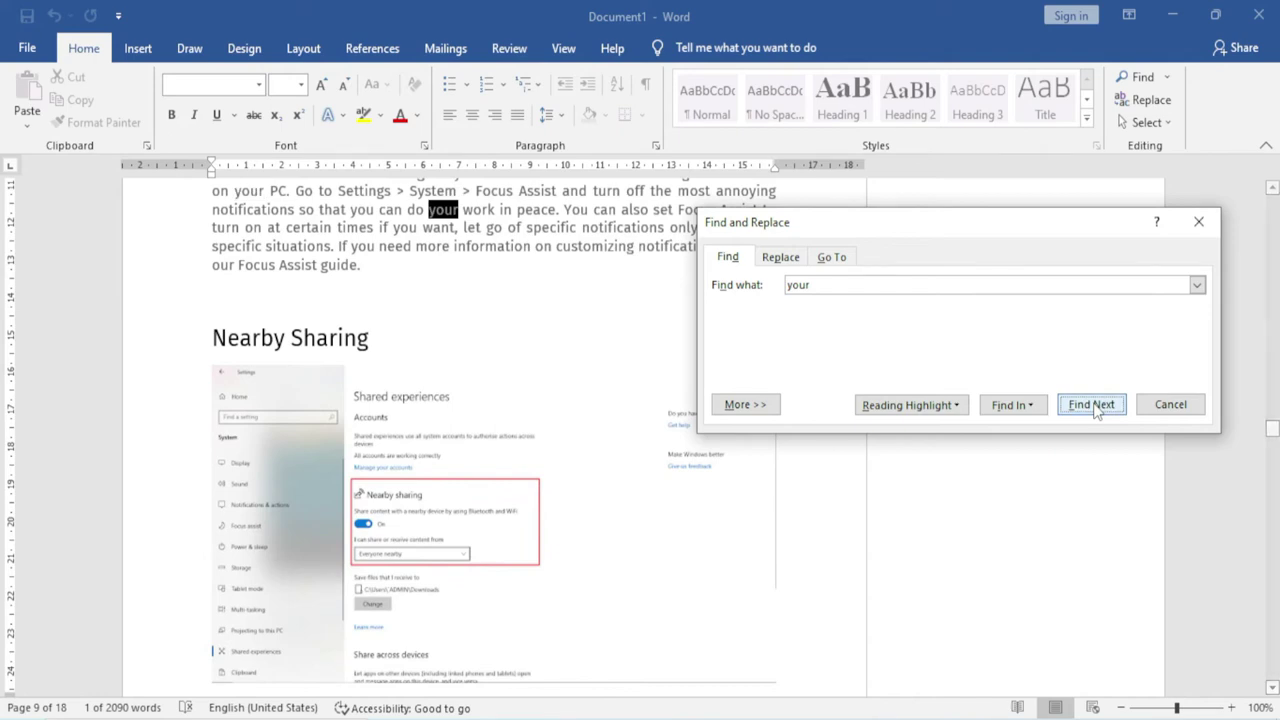
pyautogui.click(963, 408)
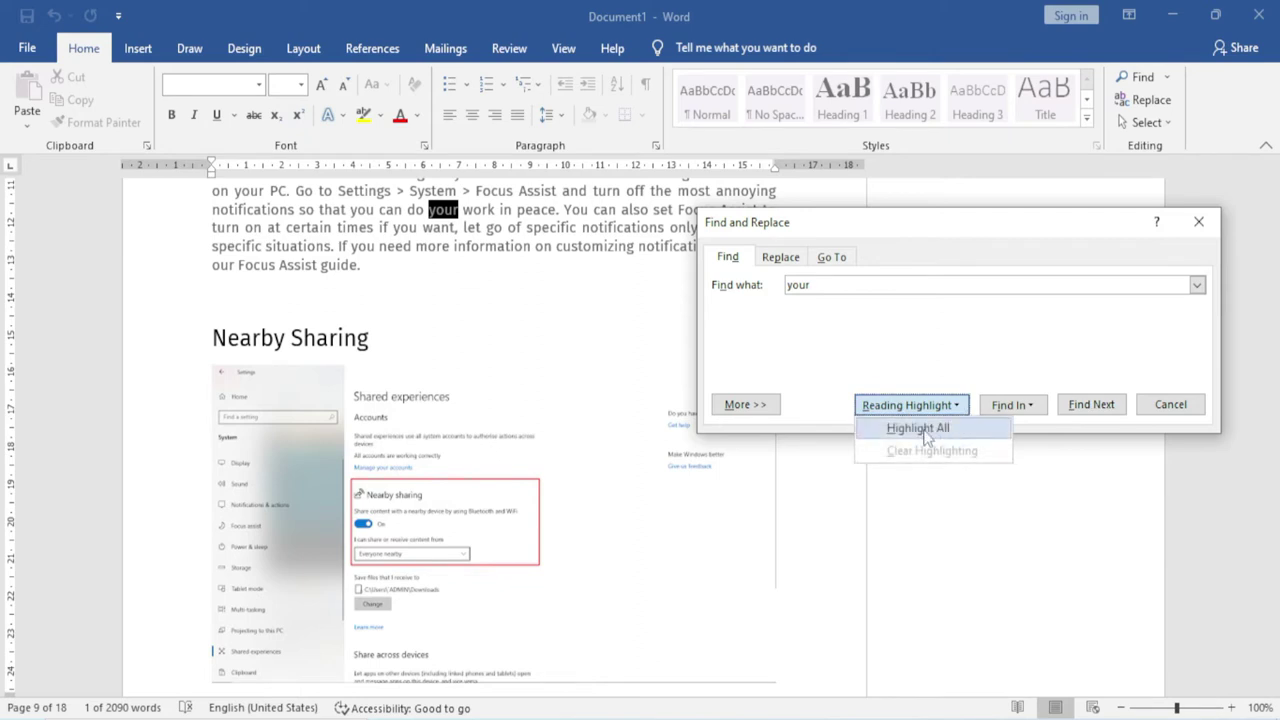
# - Highlight all 49 'your' matches in yellow and scroll through them on page 9
pyautogui.click(926, 438)
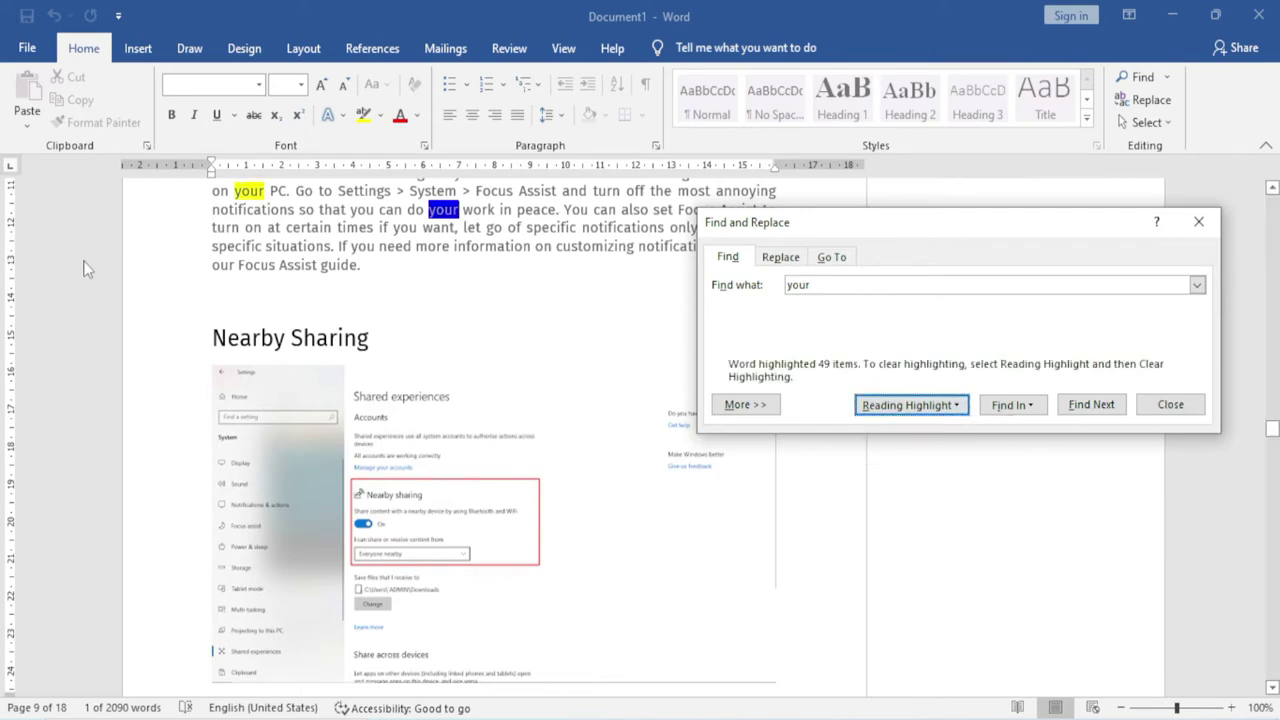
pyautogui.scroll(-1, 443, 320)
pyautogui.scroll(-4, 450, 400)
pyautogui.scroll(-2, 456, 476)
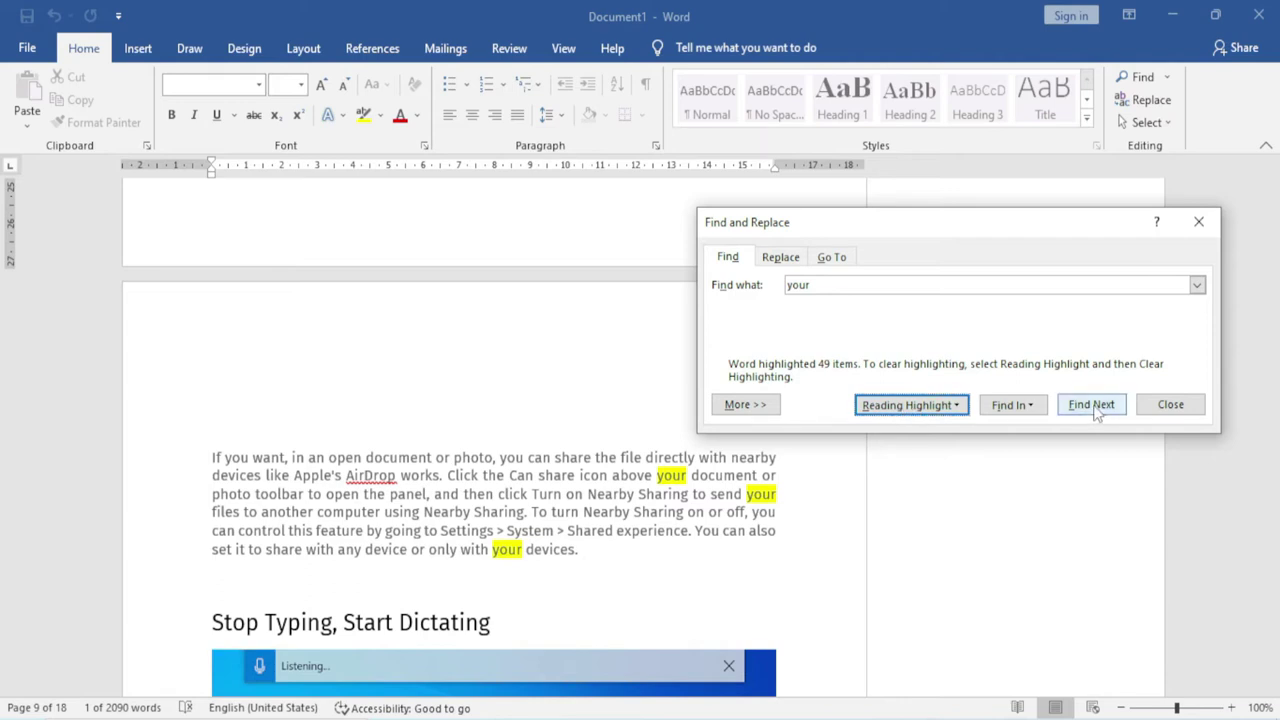
pyautogui.click(1040, 412)
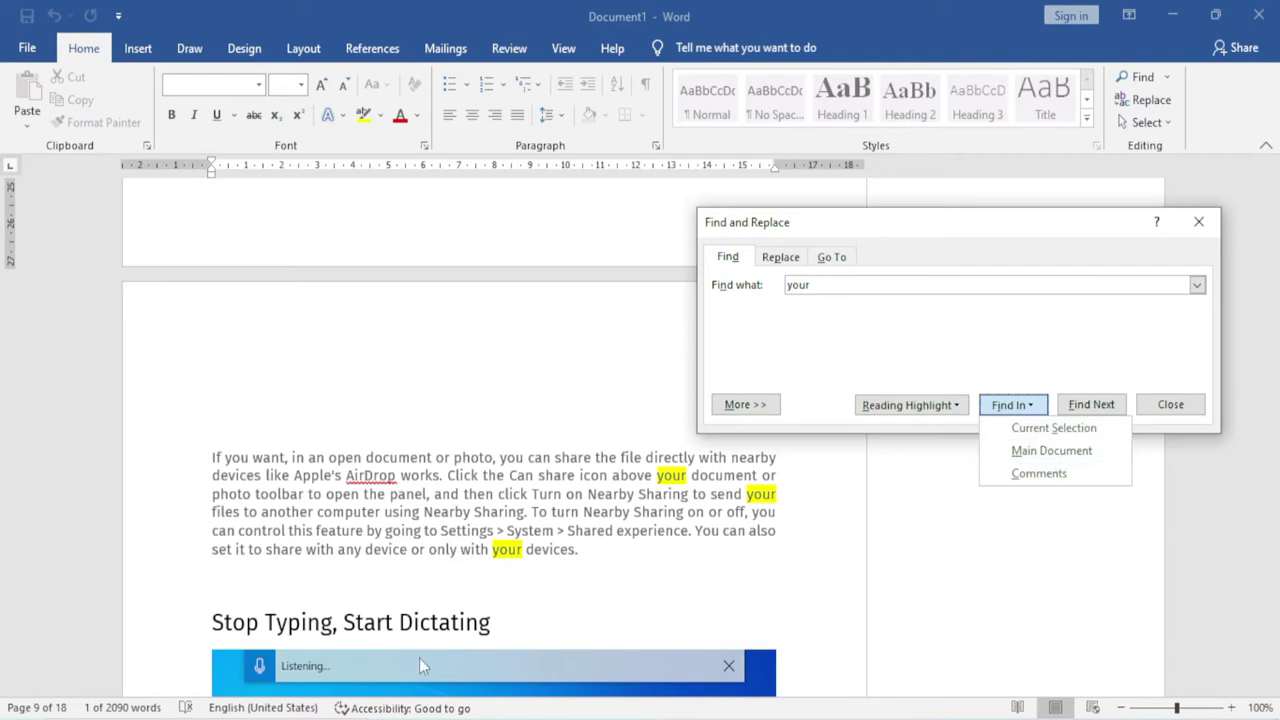
# - Switch Find In from Comments to Main Document, highlighting 139 'you' matches on page 1
pyautogui.click(1048, 480)
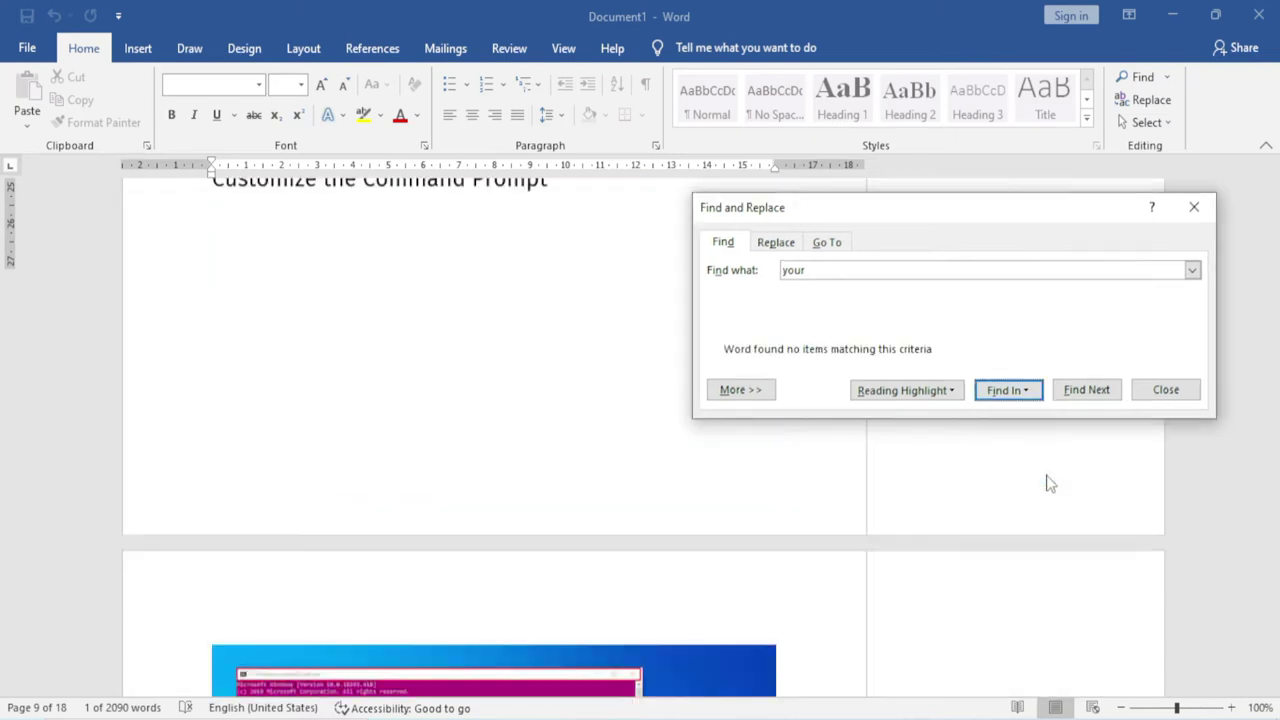
pyautogui.moveTo(862, 228); pyautogui.dragTo(743, 316)
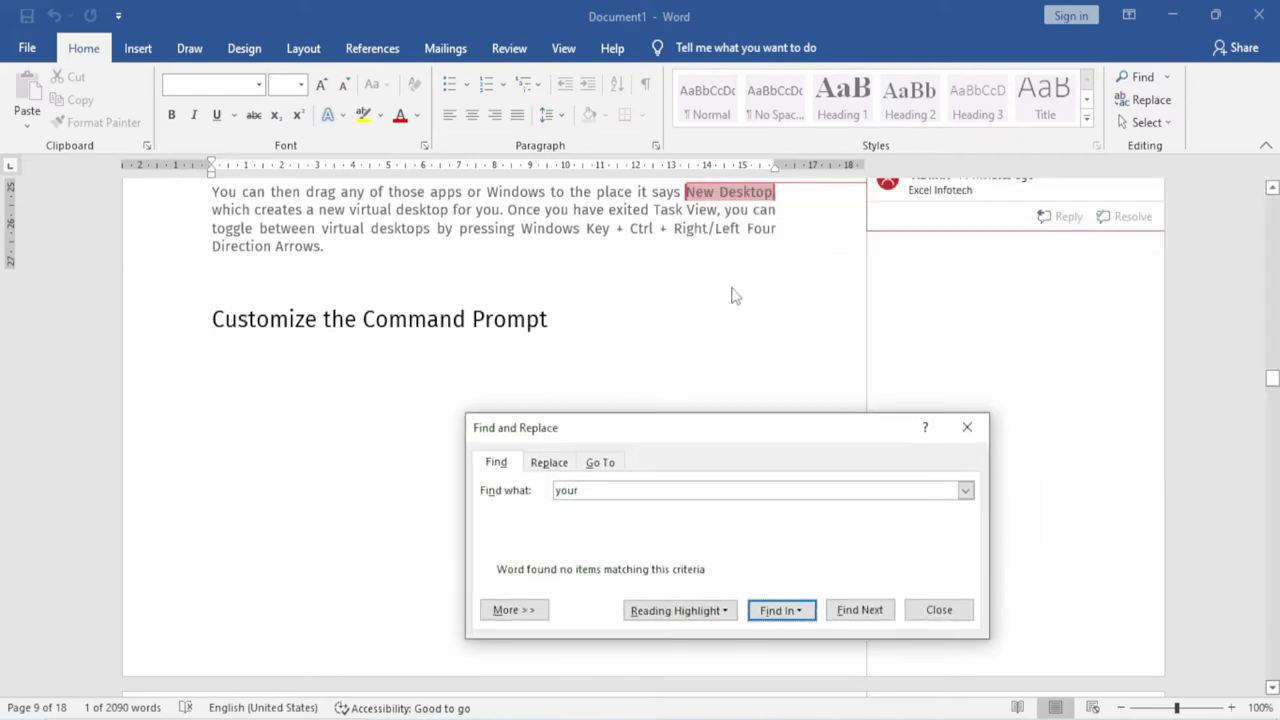
pyautogui.scroll(1, 785, 262)
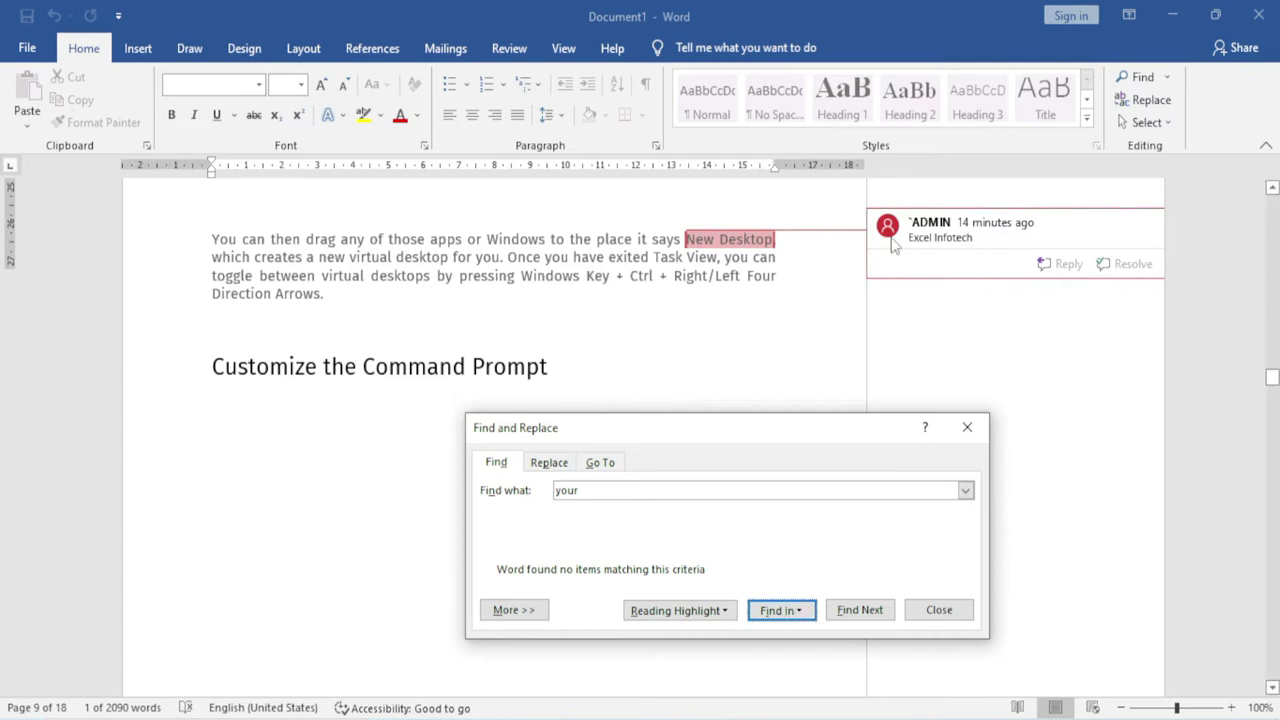
pyautogui.click(781, 610)
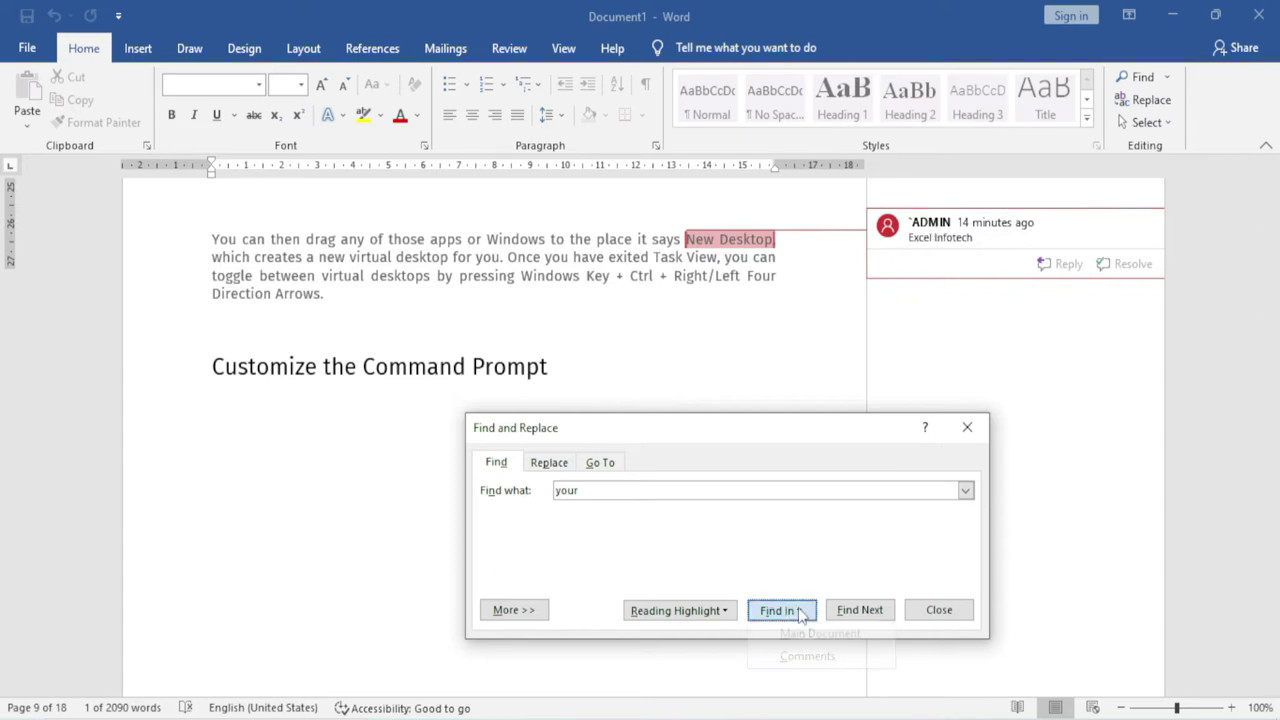
pyautogui.click(812, 635)
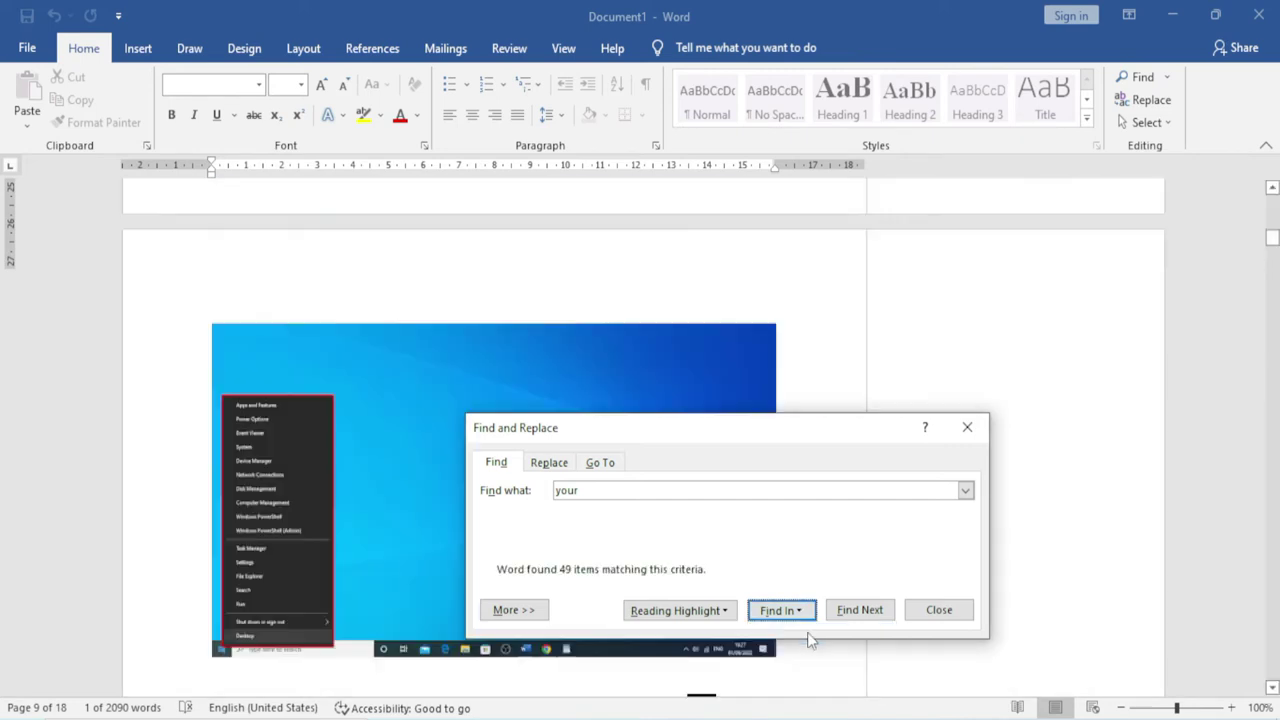
pyautogui.moveTo(751, 428); pyautogui.dragTo(972, 287)
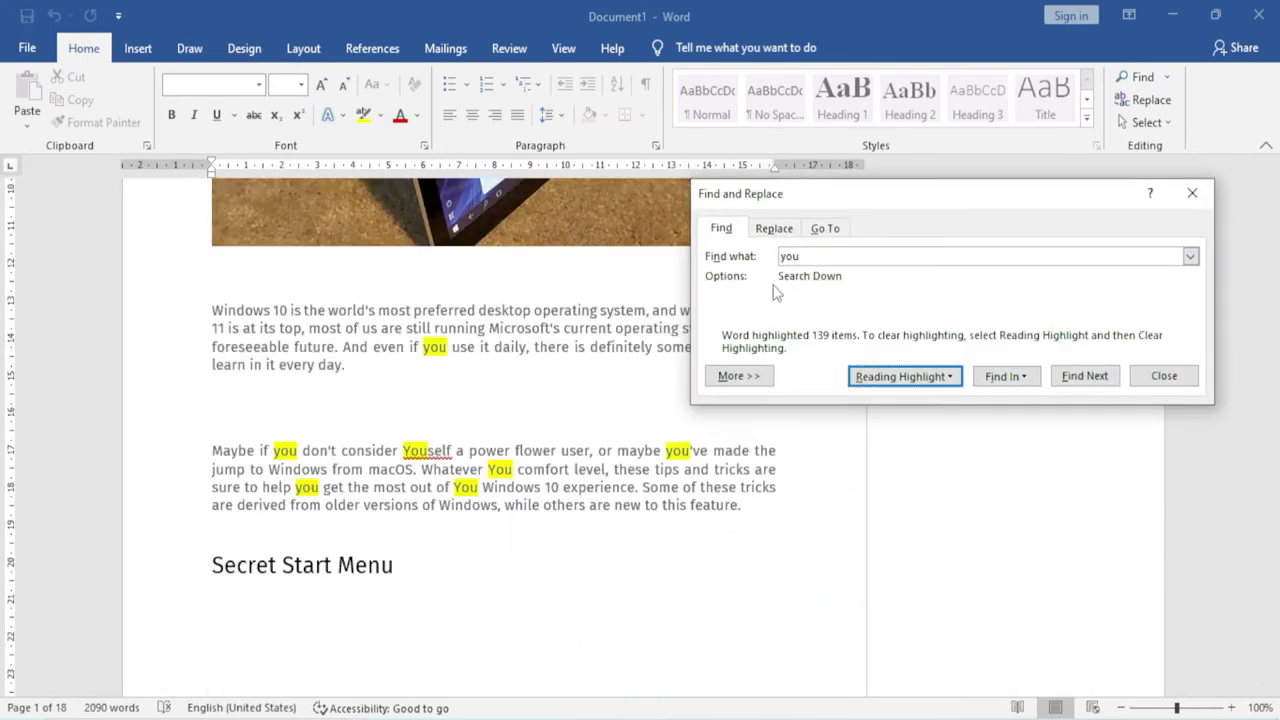
# - Enter 'your' as the replacement for 'you', Replace All, and dismiss the 139-replacements message
pyautogui.click(774, 229)
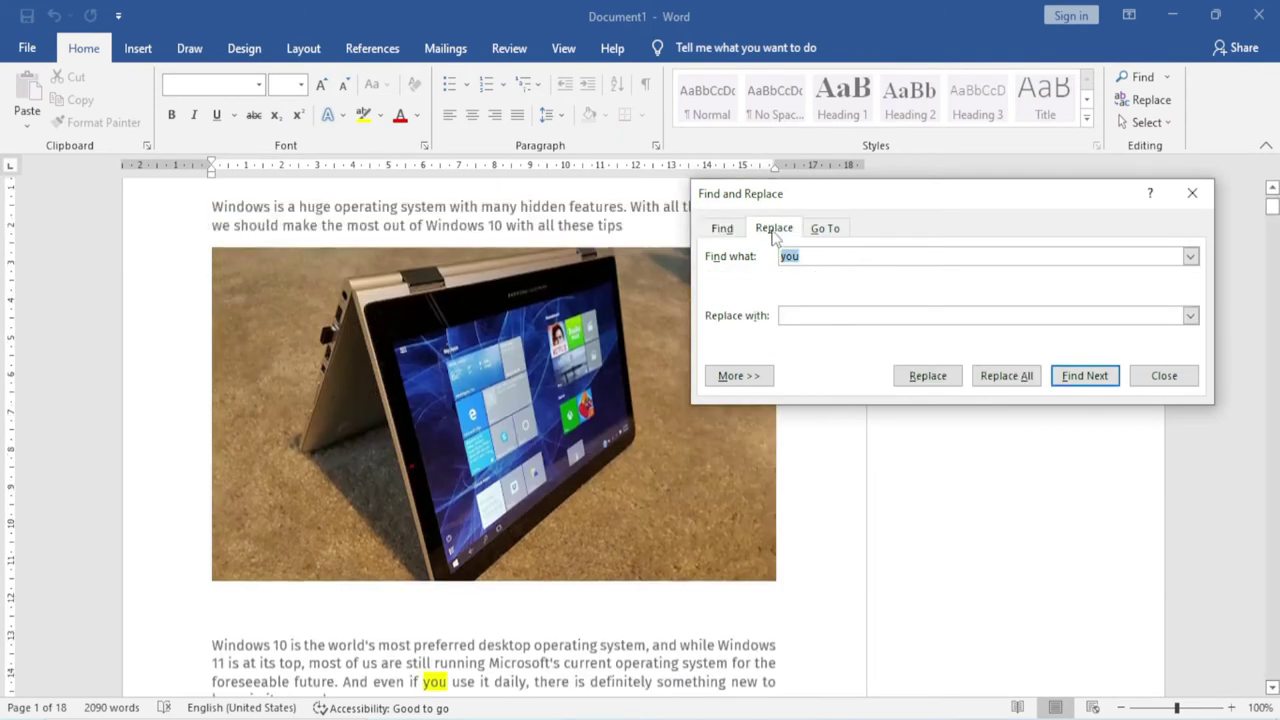
pyautogui.moveTo(884, 195); pyautogui.dragTo(895, 239)
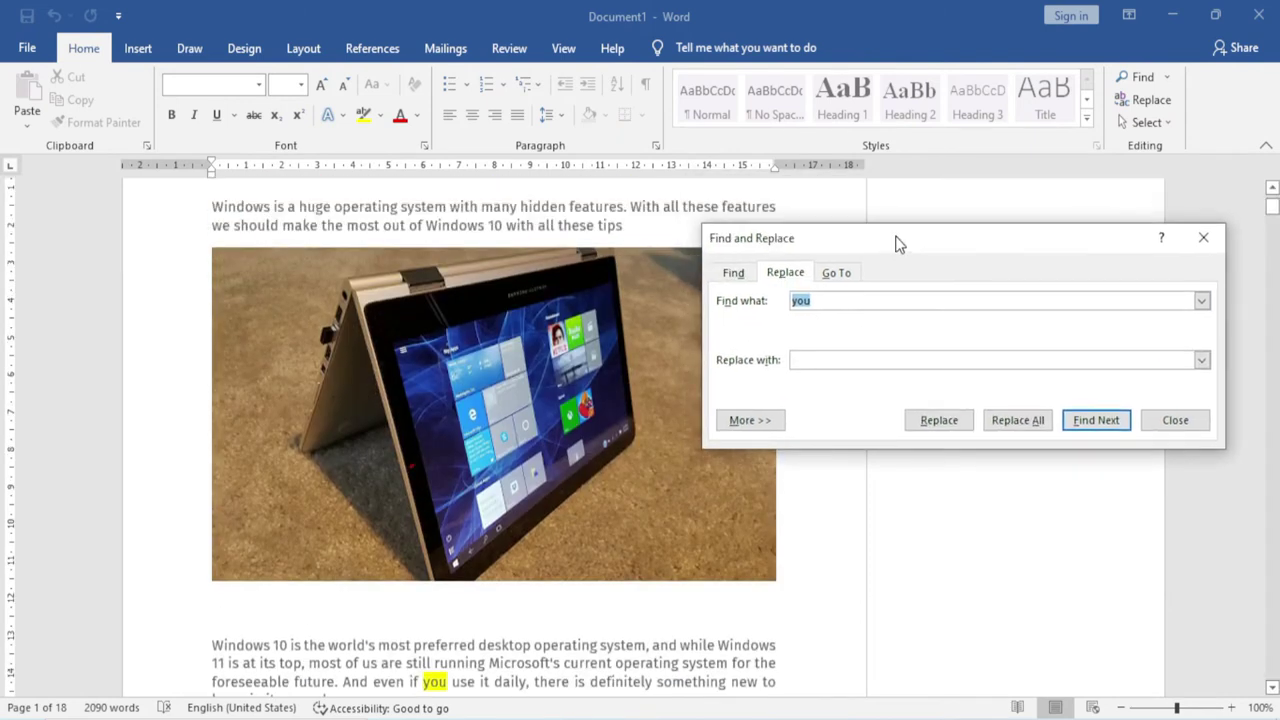
pyautogui.click(828, 300)
pyautogui.doubleClick(828, 300)
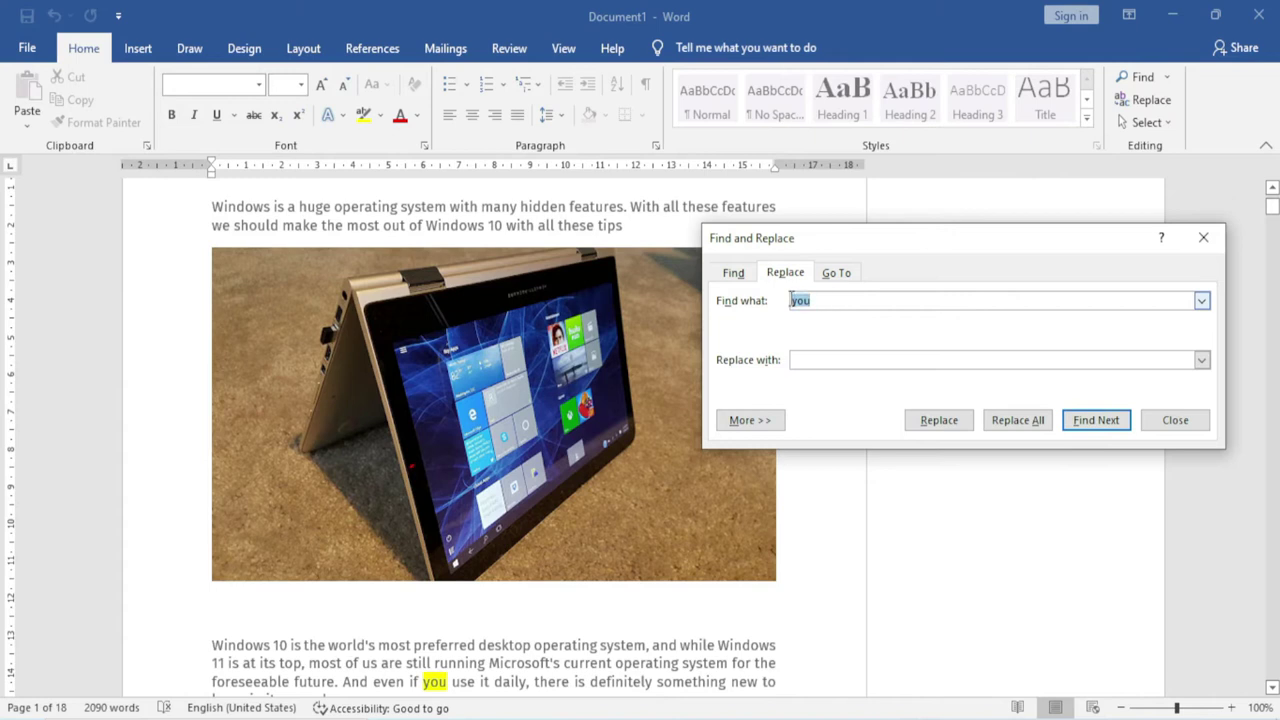
pyautogui.click(806, 362)
pyautogui.write('your')
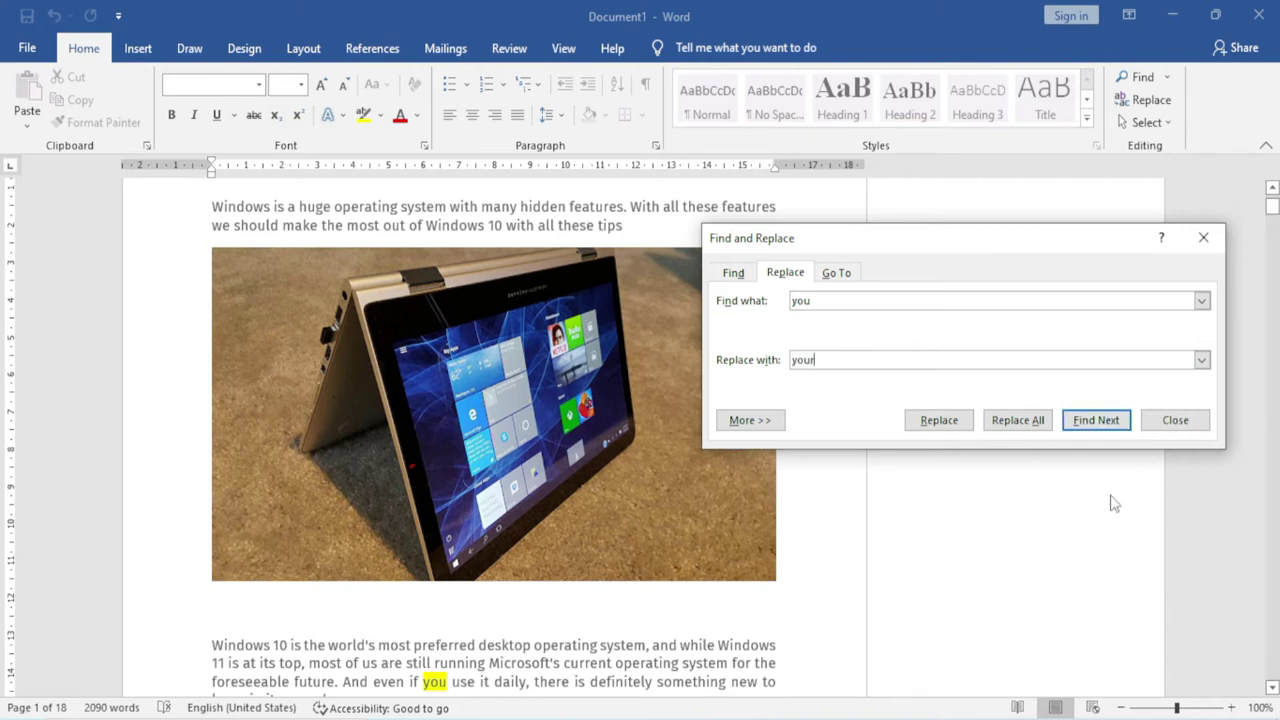
pyautogui.click(1018, 420)
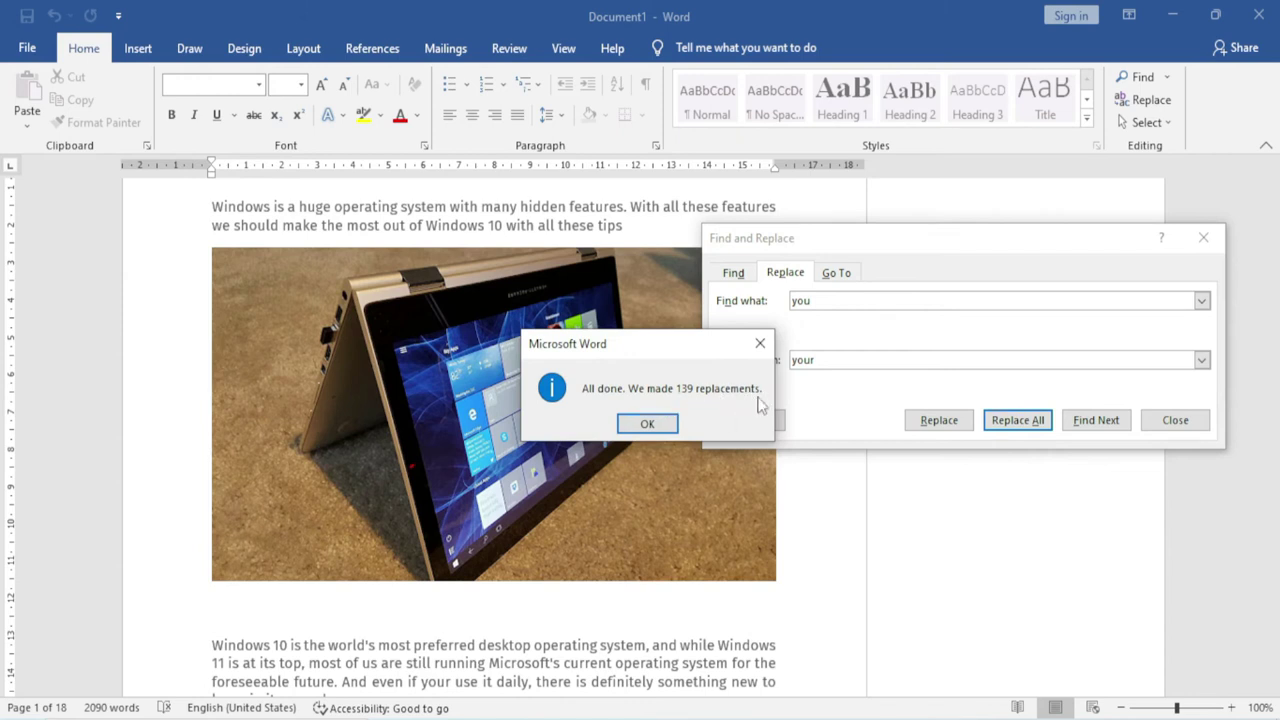
pyautogui.click(647, 424)
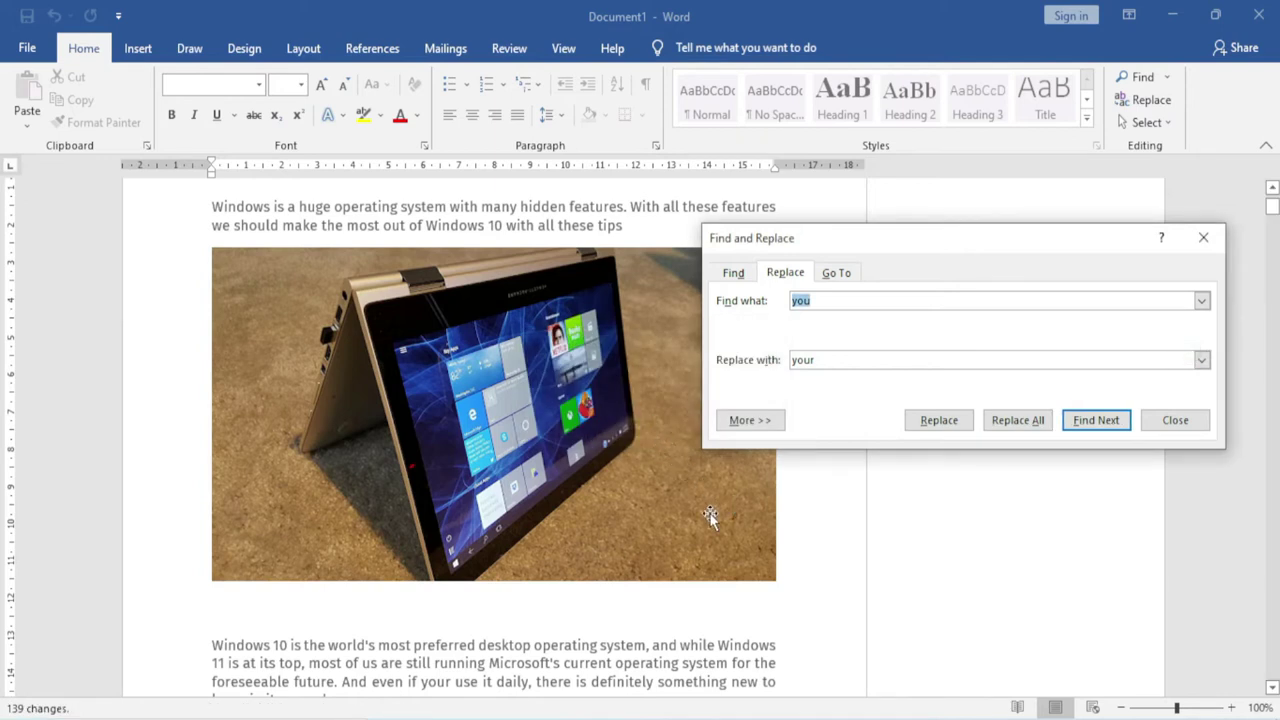
pyautogui.scroll(-5, 510, 550)
pyautogui.scroll(-3, 490, 545)
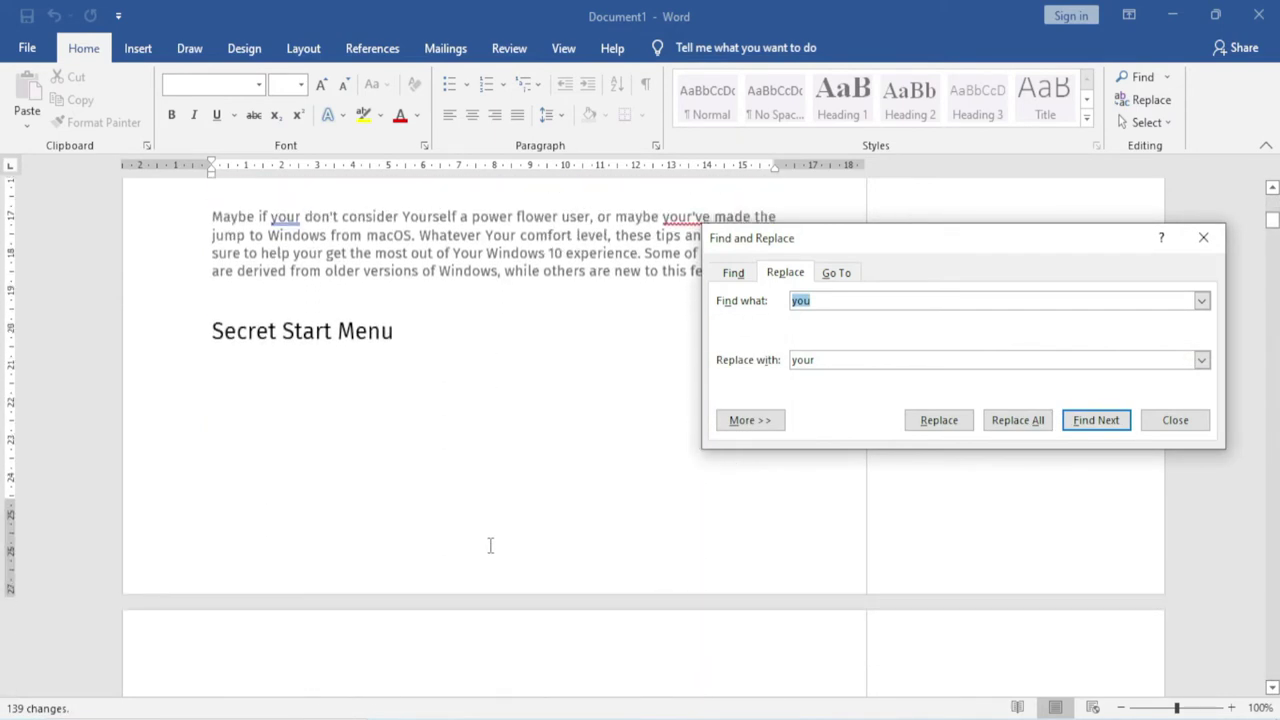
pyautogui.scroll(-3, 490, 545)
pyautogui.scroll(4, 490, 545)
pyautogui.scroll(2, 490, 545)
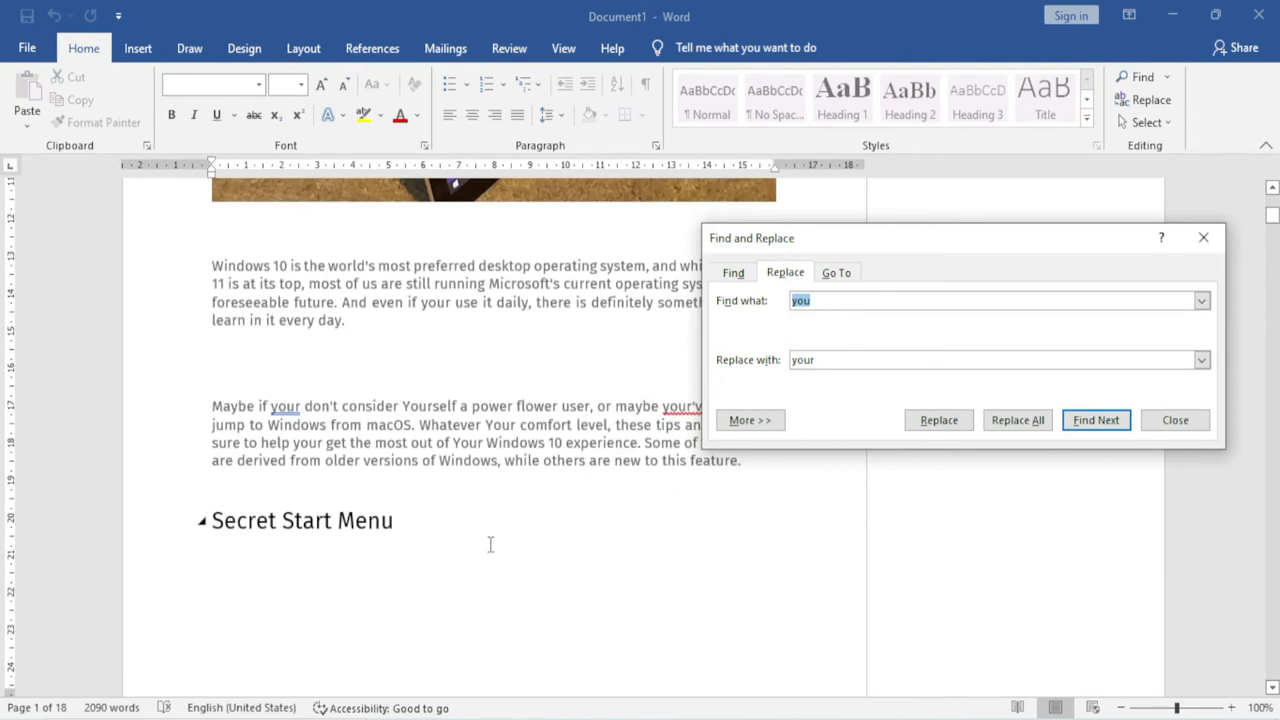
pyautogui.moveTo(837, 360); pyautogui.dragTo(780, 360)
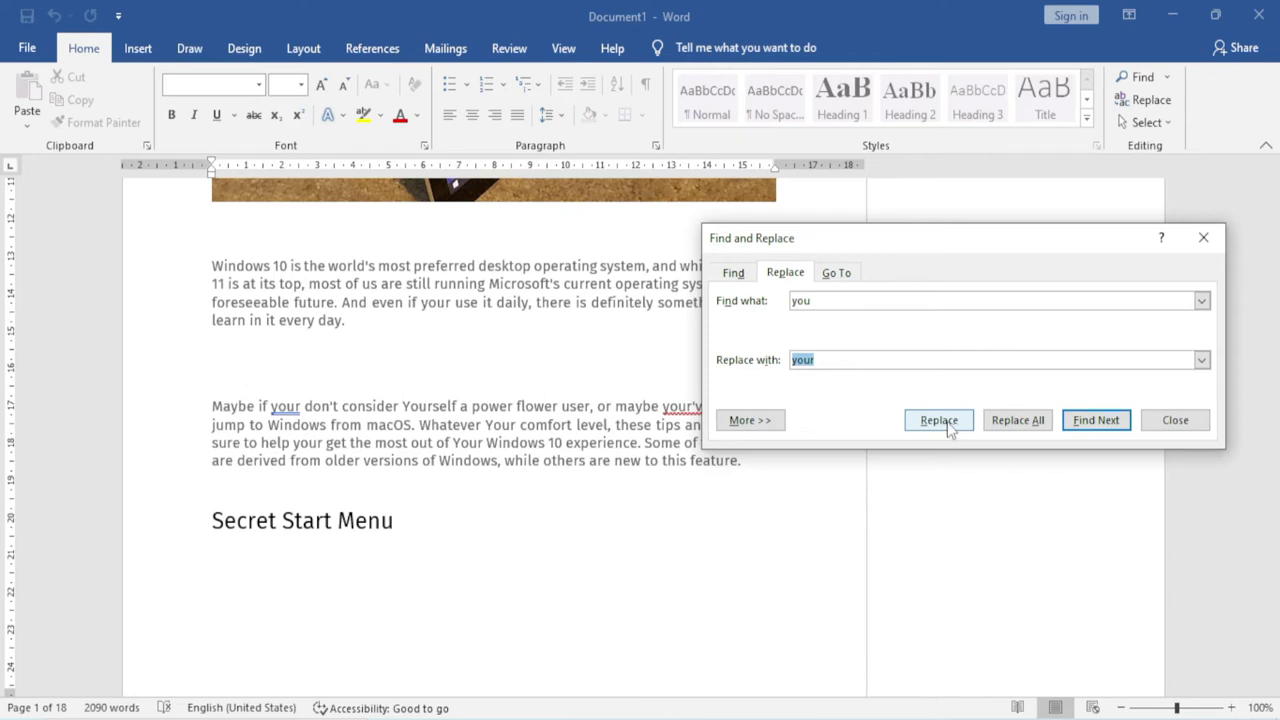
pyautogui.moveTo(827, 303); pyautogui.dragTo(777, 303)
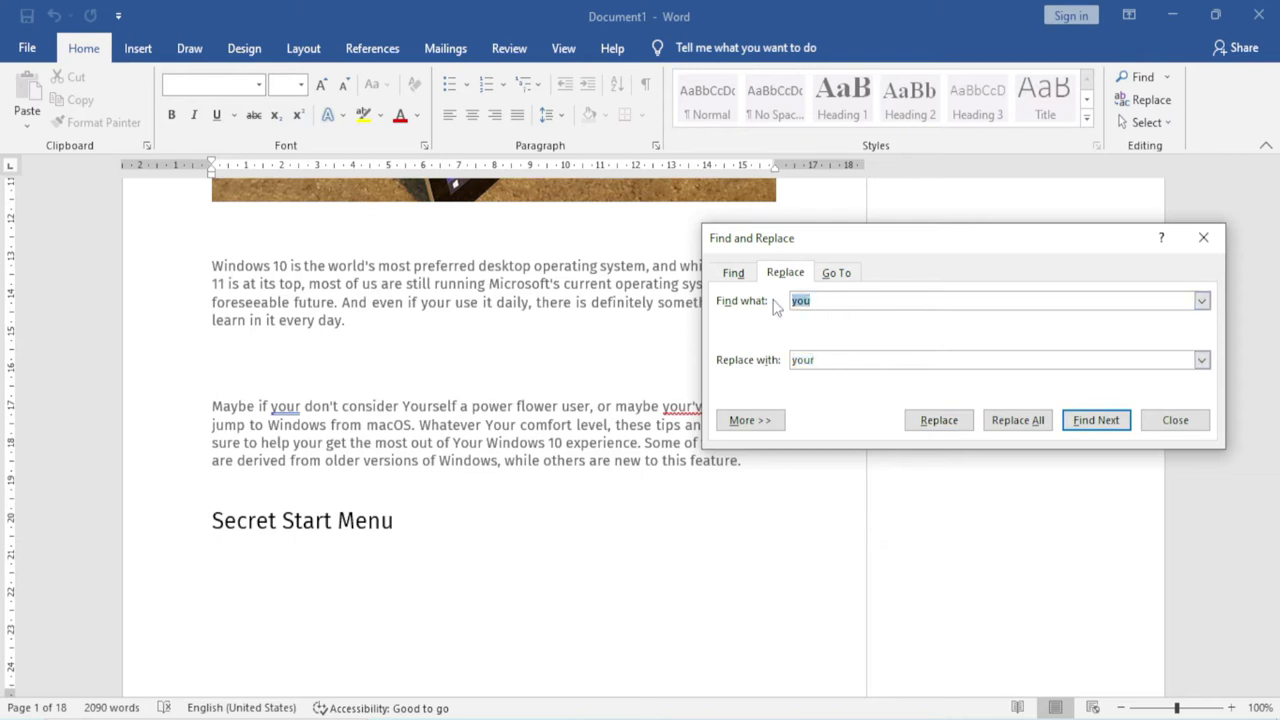
# - Set Find what to 'your' and Replace with to 'you', replace one match, then Replace All
pyautogui.write('y')
pyautogui.doubleClick(831, 360)
pyautogui.click(838, 358)
pyautogui.click(1094, 421)
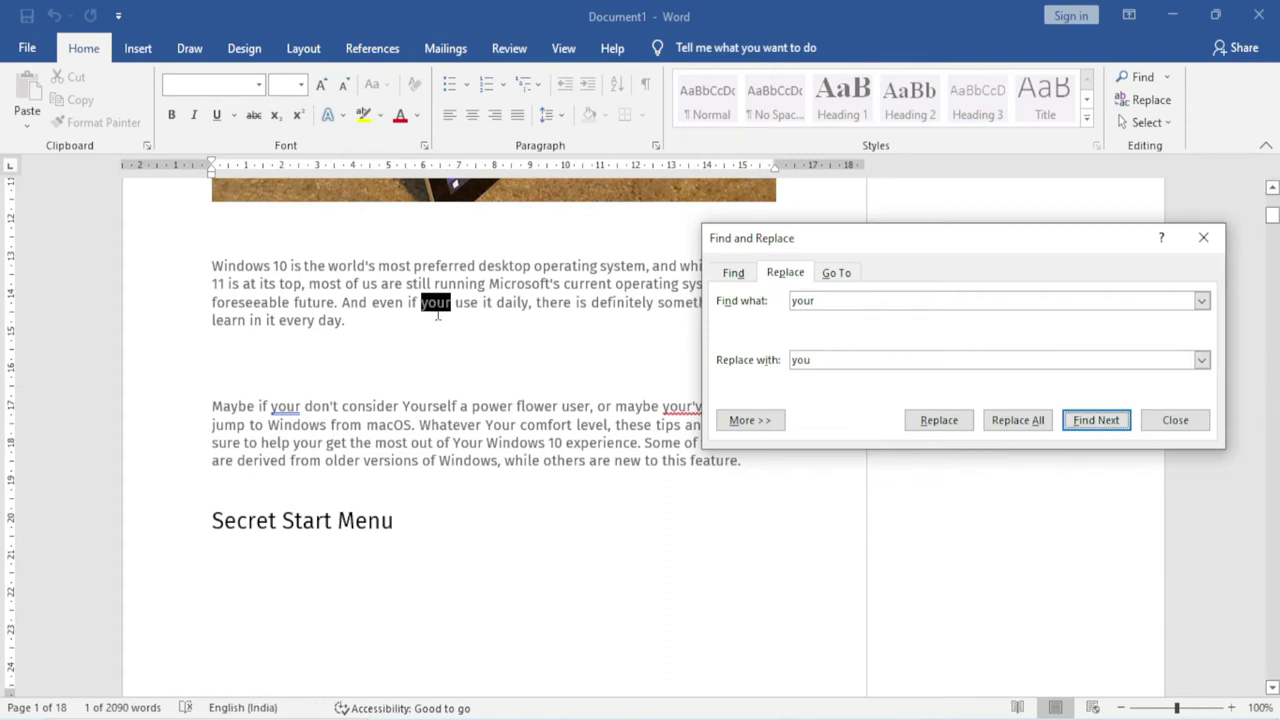
pyautogui.click(950, 422)
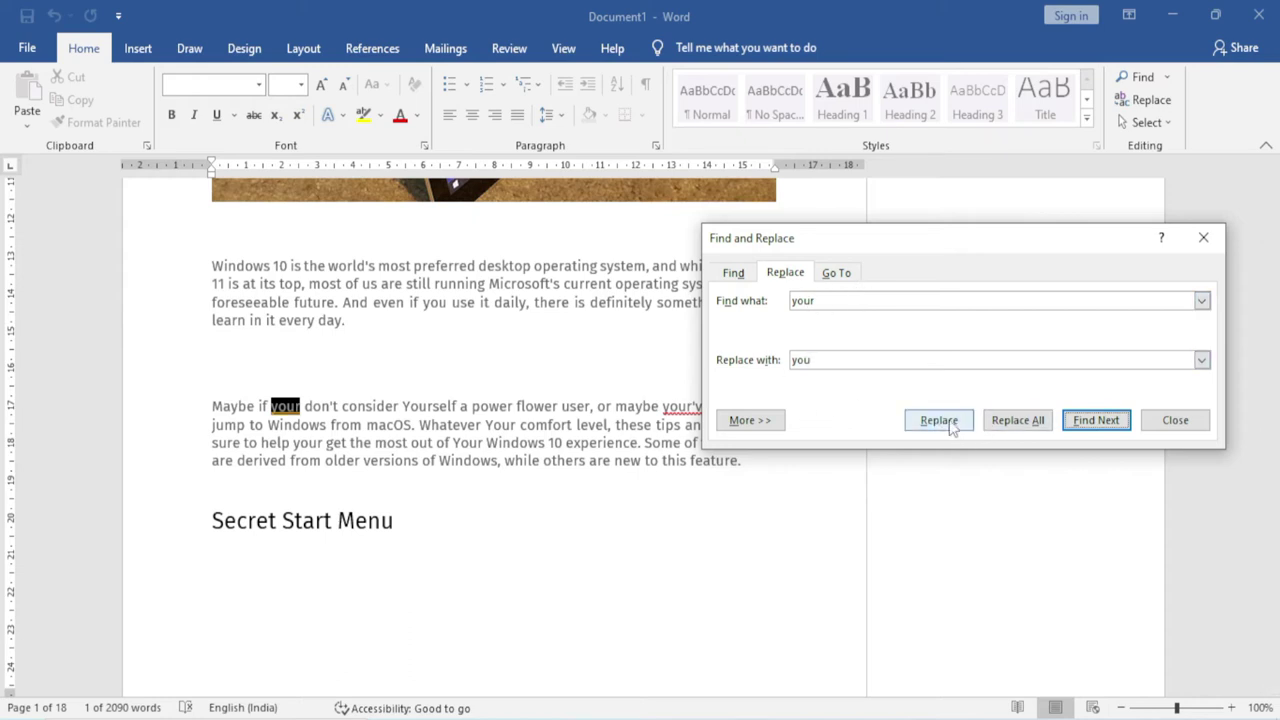
pyautogui.click(1007, 425)
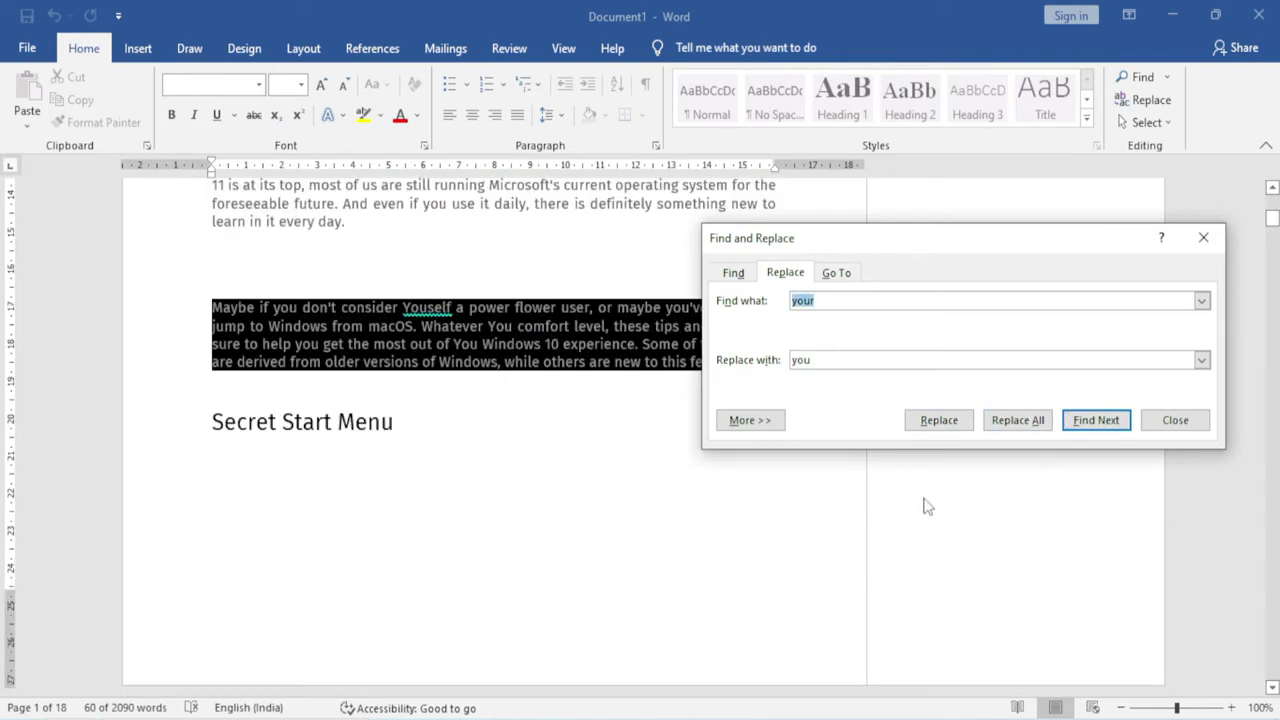
# - With Go To set to Page, jump to page 10, then return to page 1
pyautogui.click(838, 273)
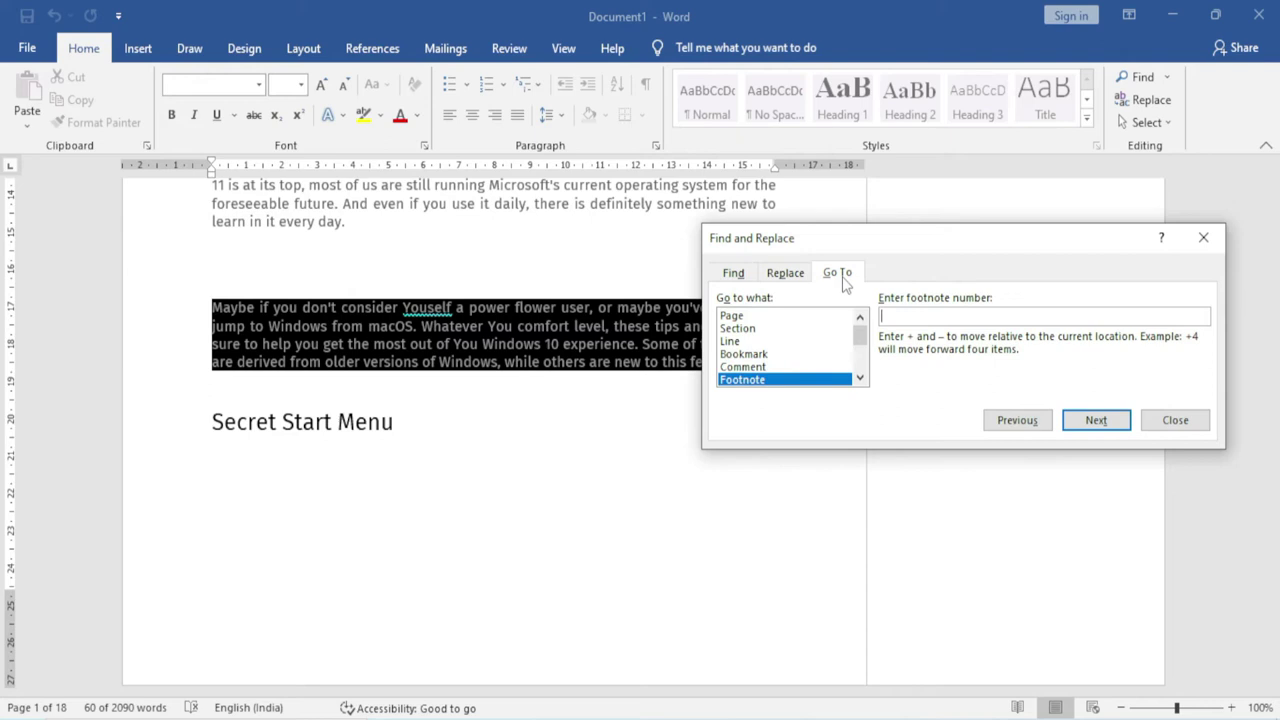
pyautogui.moveTo(886, 248)
pyautogui.mouseDown()
pyautogui.moveTo(728, 245)
pyautogui.moveTo(760, 283)
pyautogui.mouseUp()
pyautogui.click(580, 312)
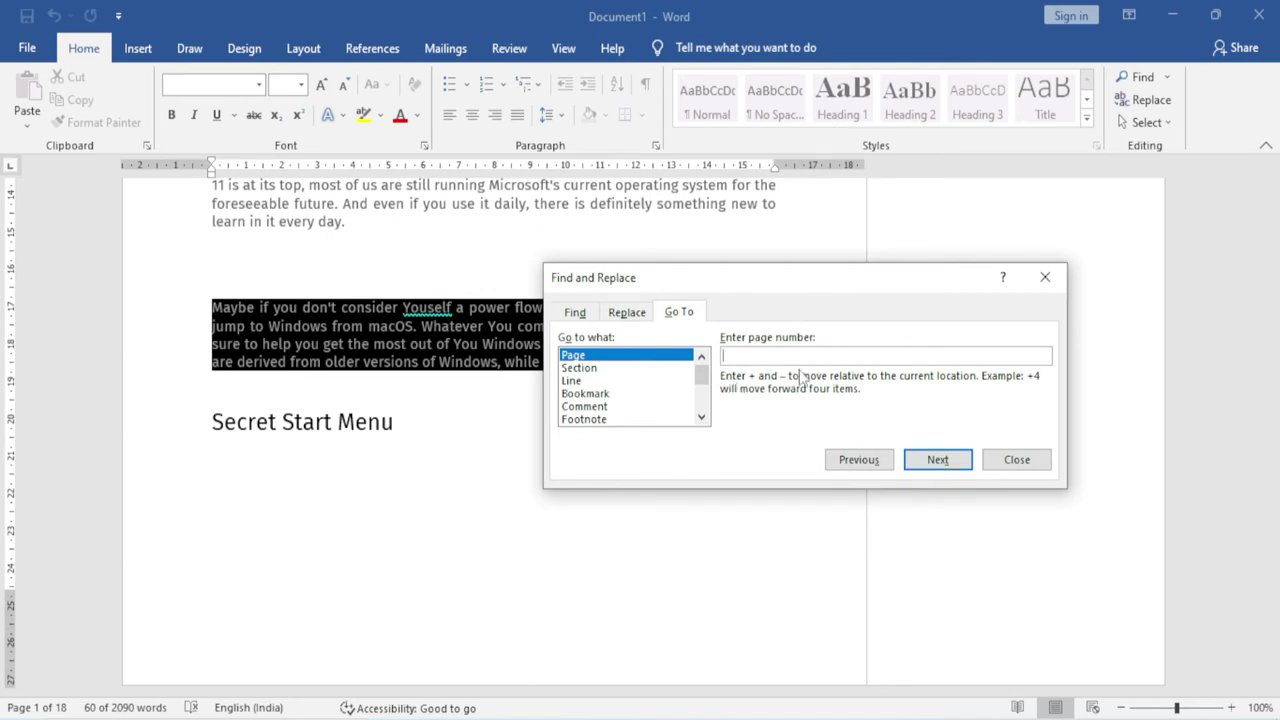
pyautogui.write('10')
pyautogui.click(940, 460)
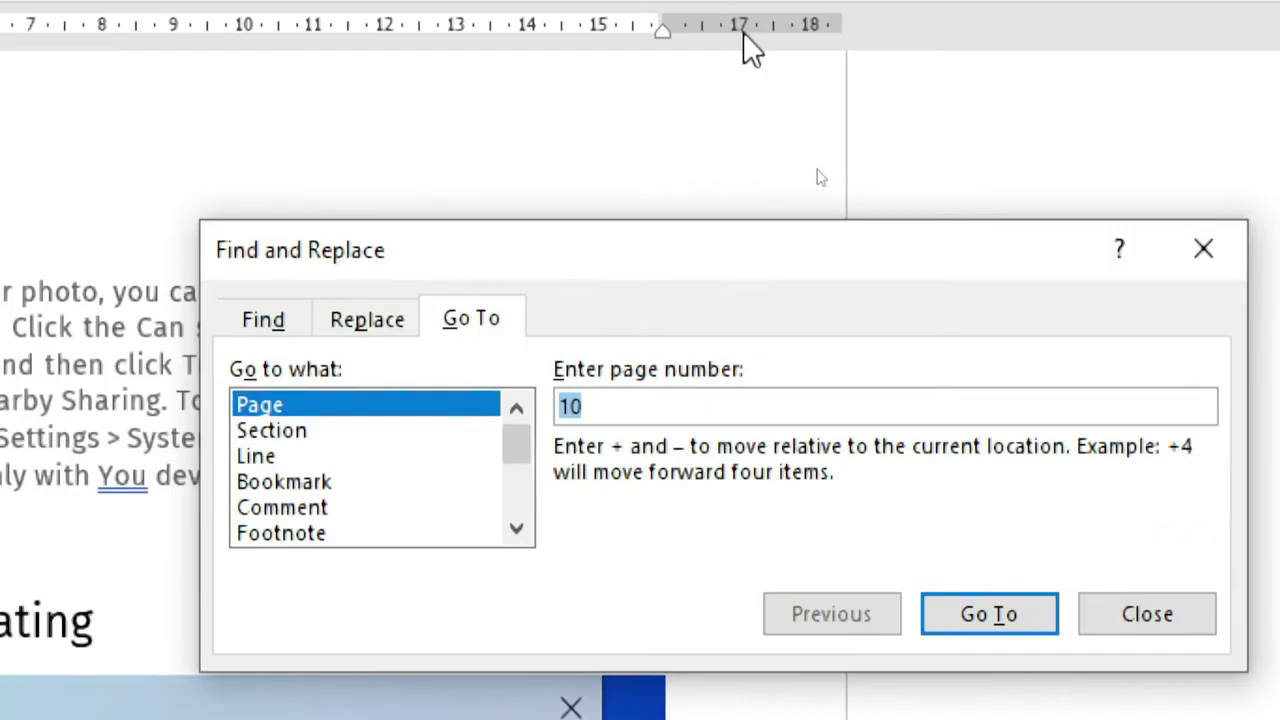
pyautogui.write('1')
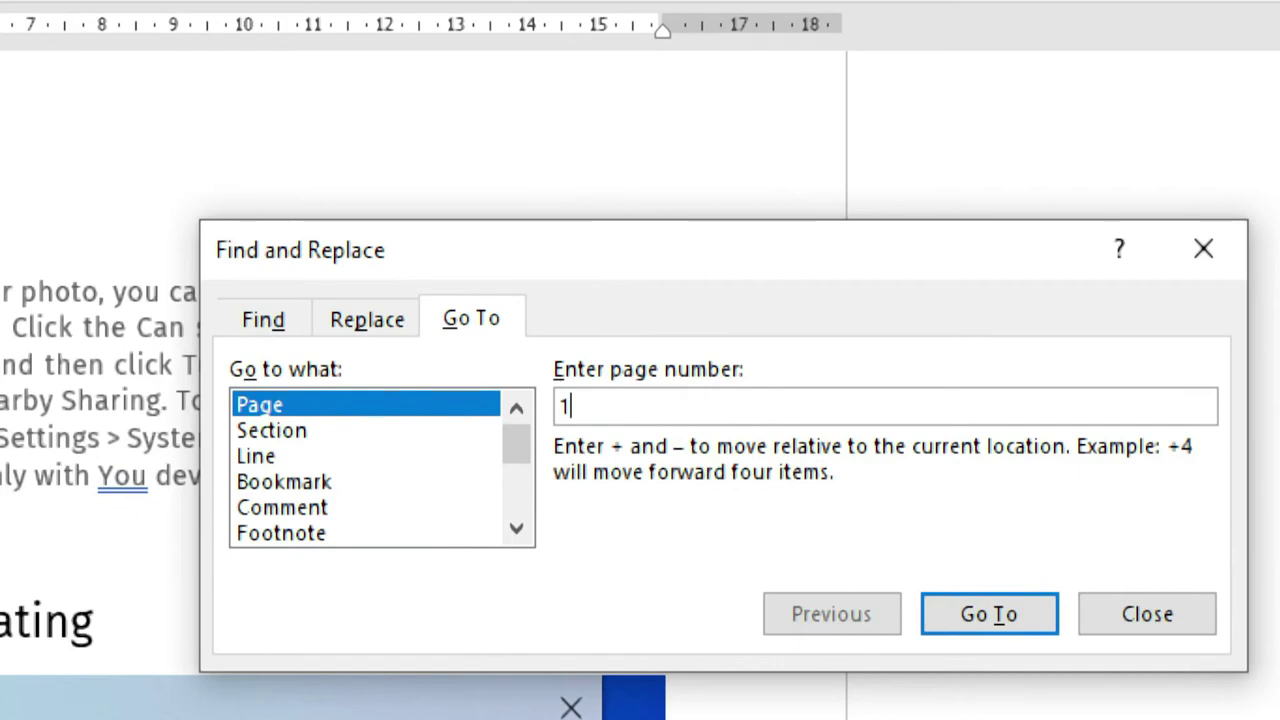
pyautogui.click(1005, 618)
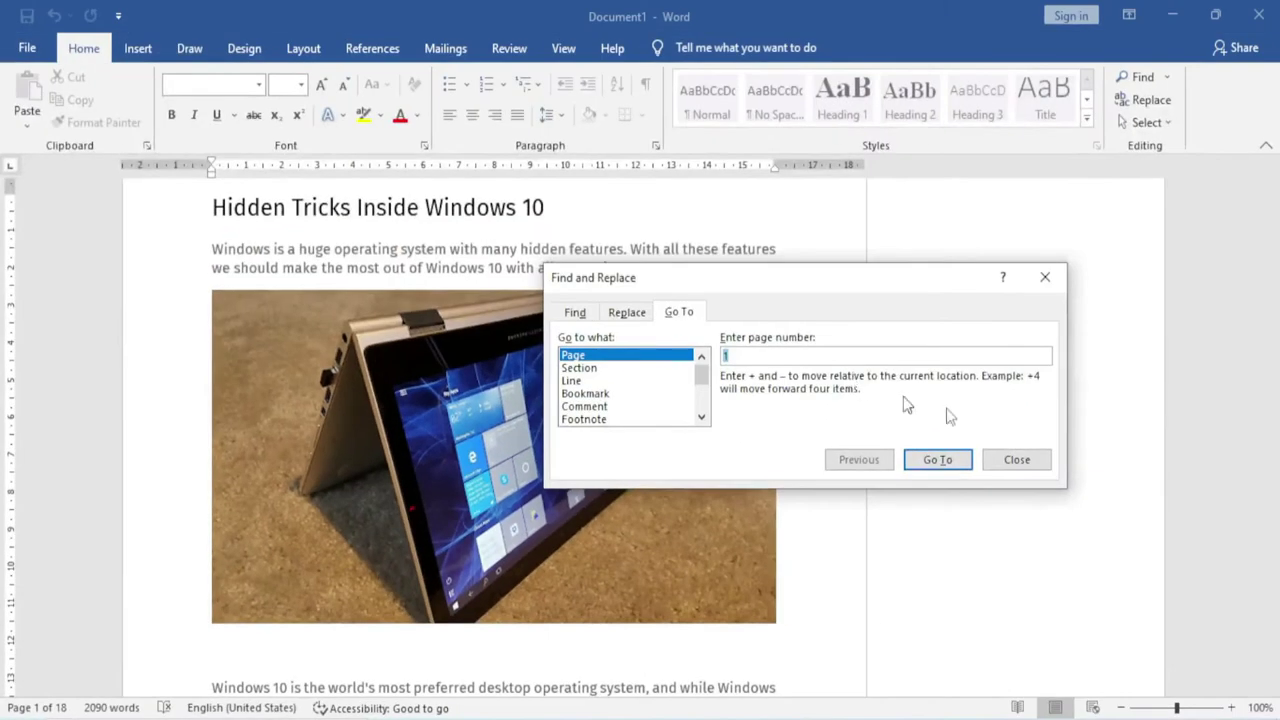
# - Use Go To to jump to line 22, which lands on page 2 at the Start menu passage, then close the dialog
pyautogui.click(592, 371)
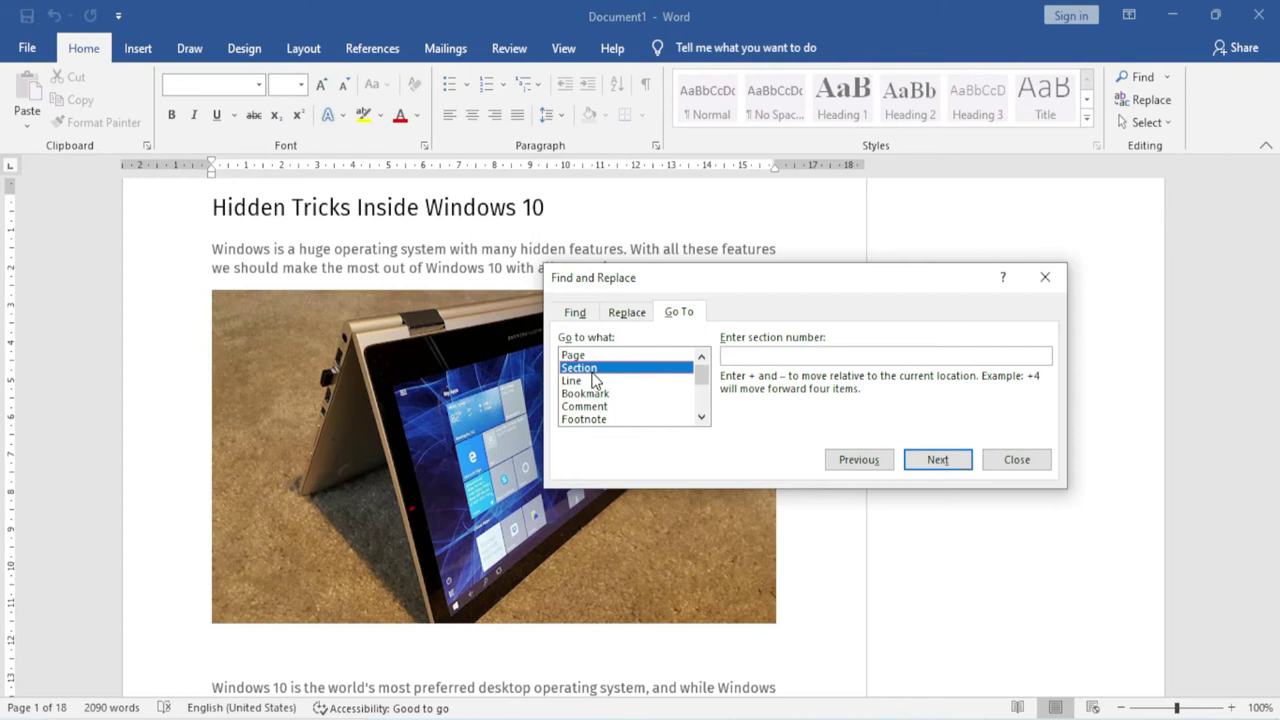
pyautogui.click(937, 460)
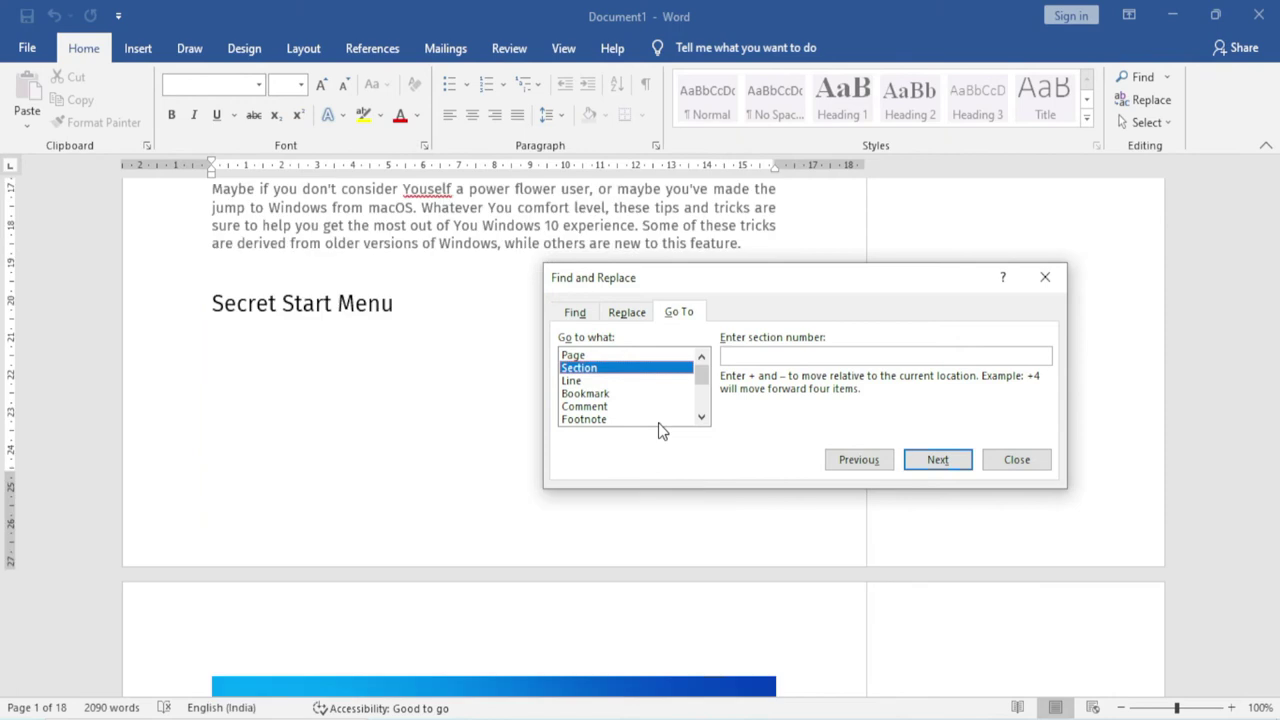
pyautogui.click(571, 383)
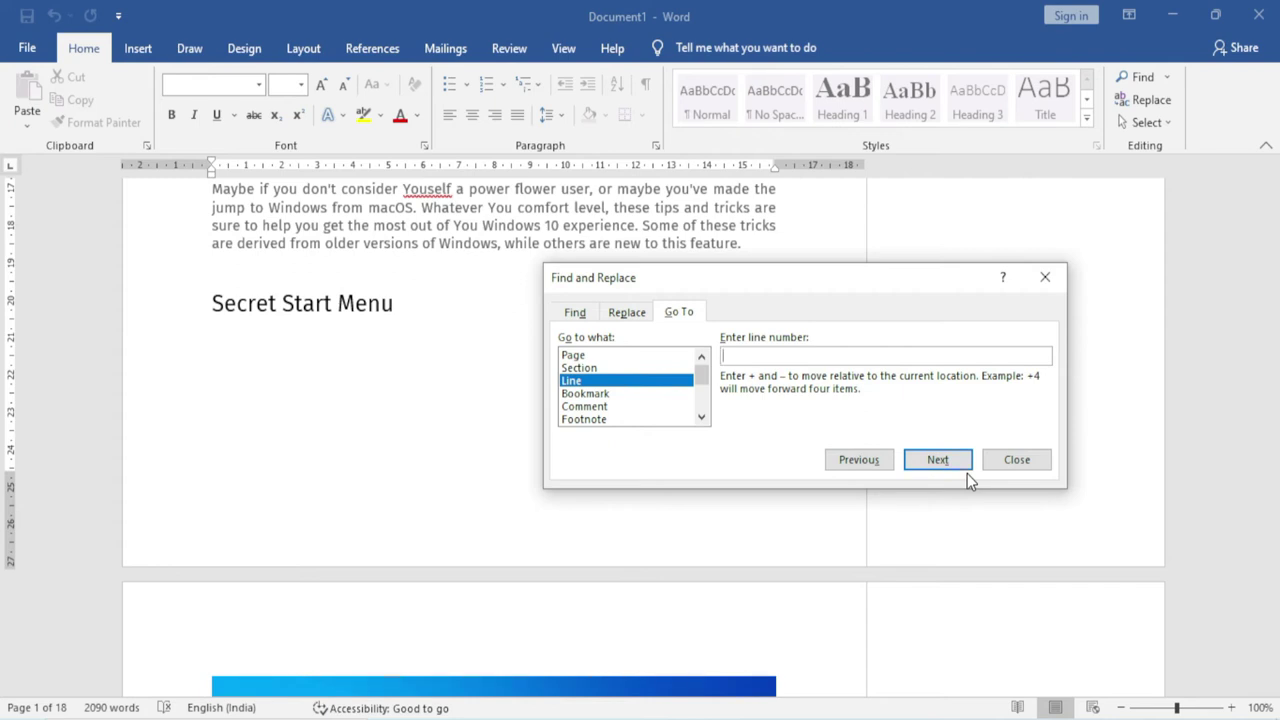
pyautogui.write('22')
pyautogui.click(938, 462)
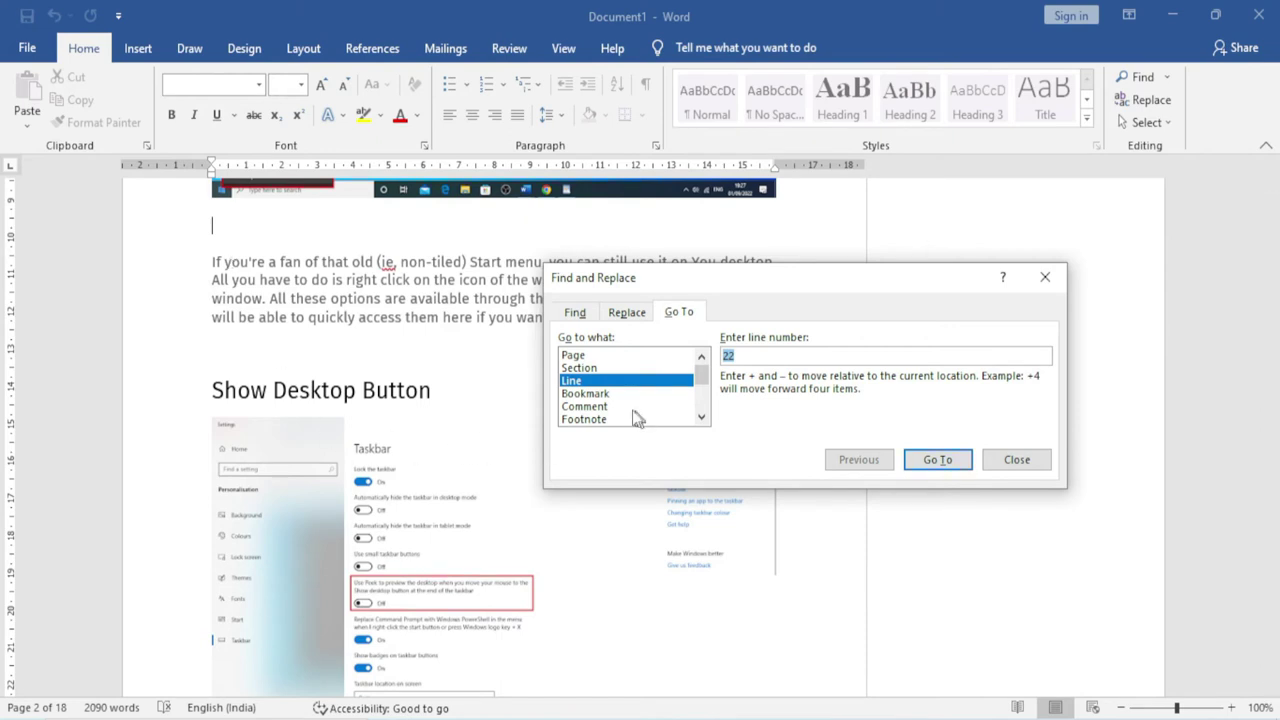
pyautogui.click(598, 394)
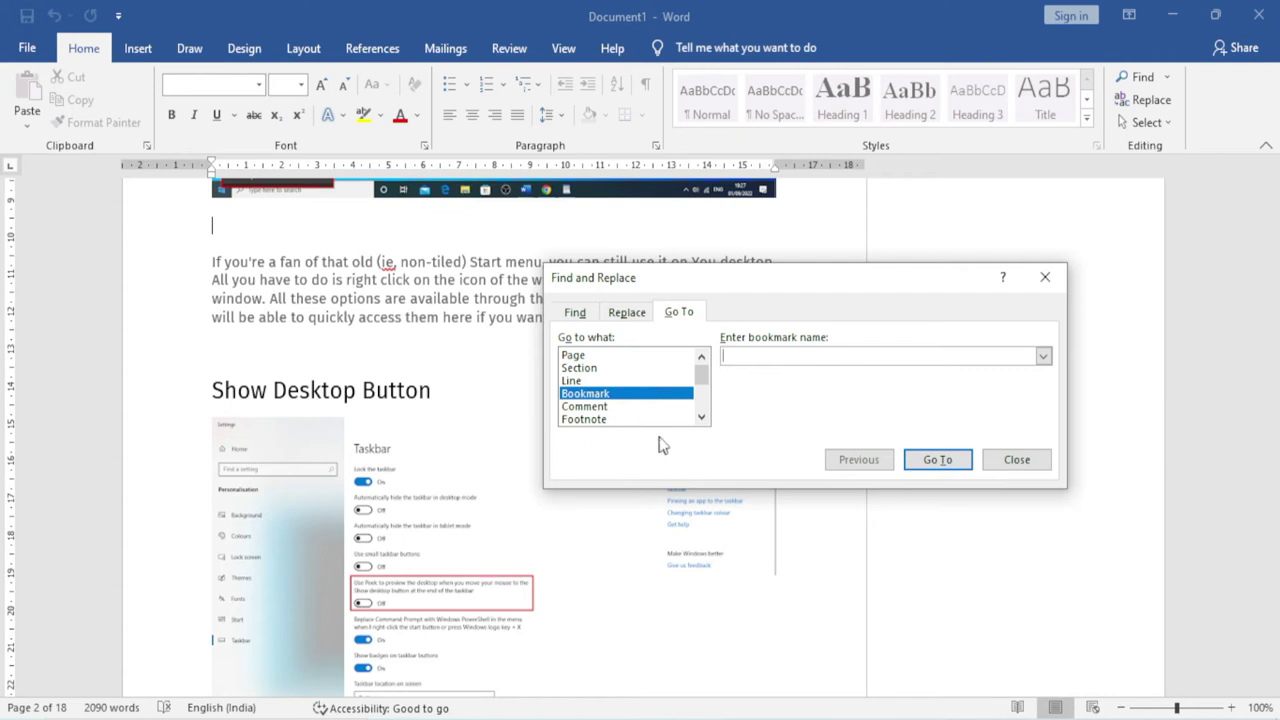
pyautogui.click(1005, 462)
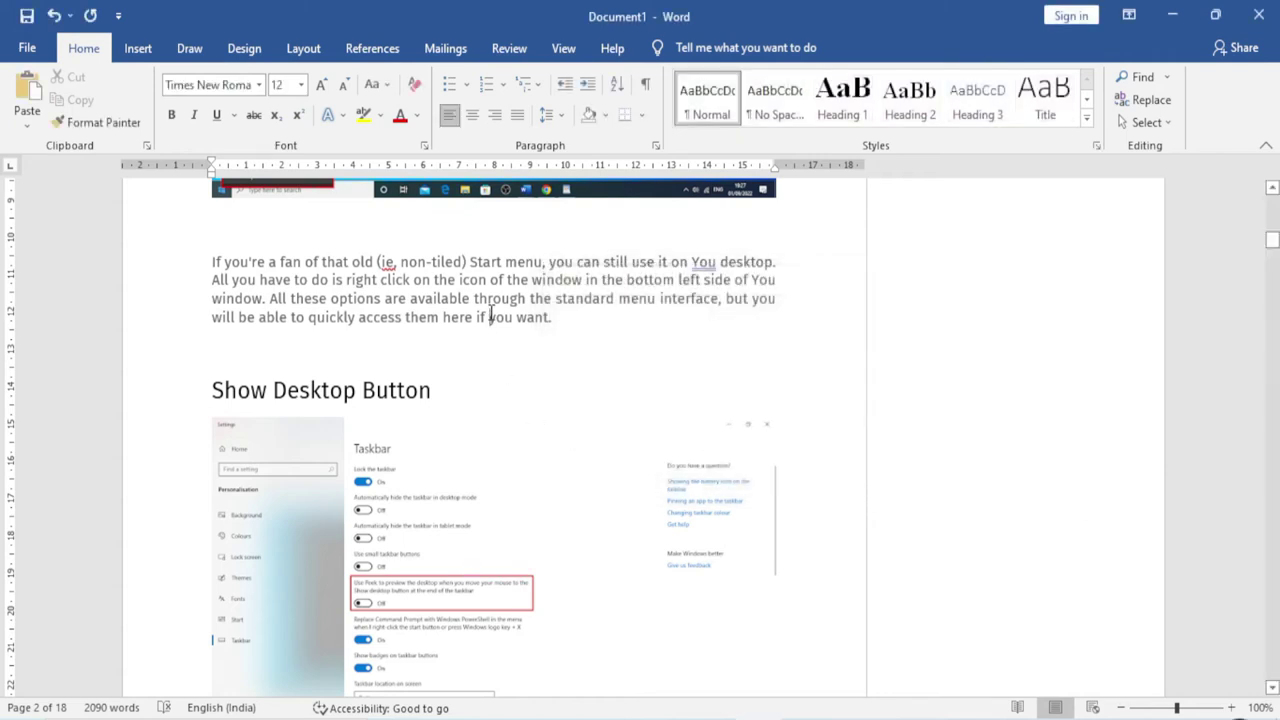
# - Select the word 'available' in the Start menu paragraph
pyautogui.moveTo(439, 298); pyautogui.dragTo(482, 298)
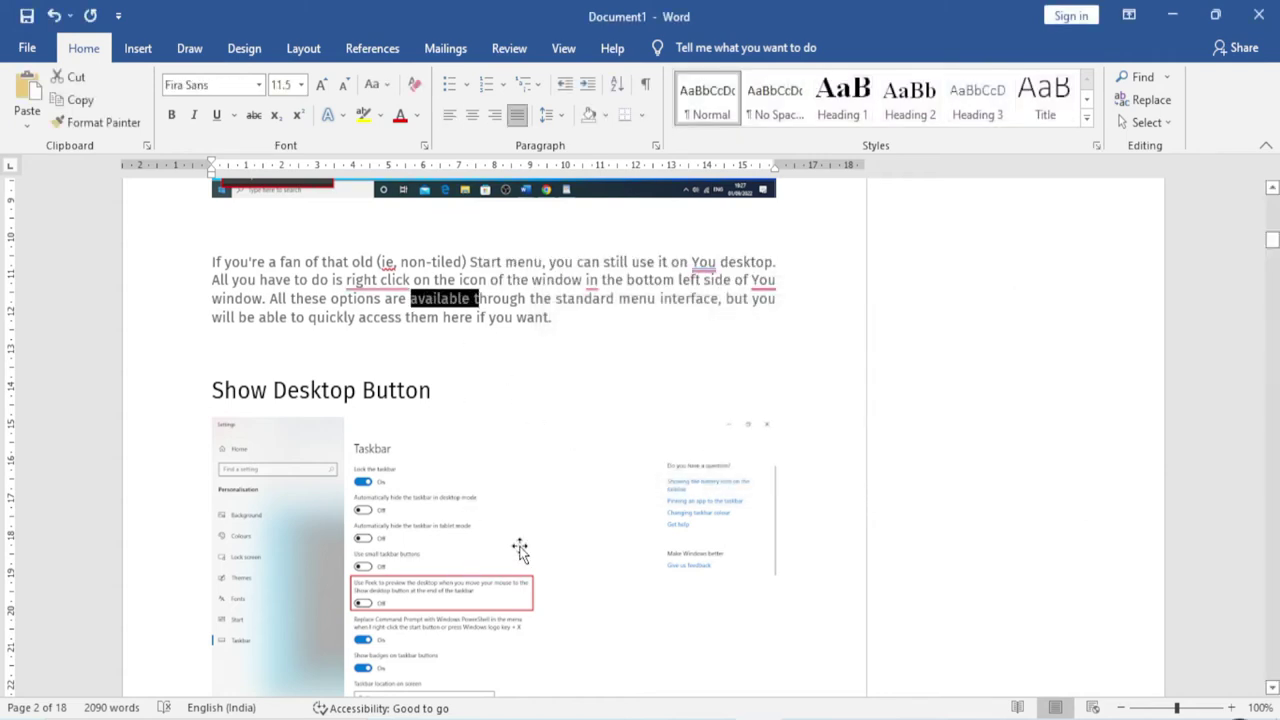
pyautogui.click(432, 302)
pyautogui.doubleClick(434, 302)
pyautogui.click(434, 302)
pyautogui.click(434, 302)
pyautogui.doubleClick(436, 302)
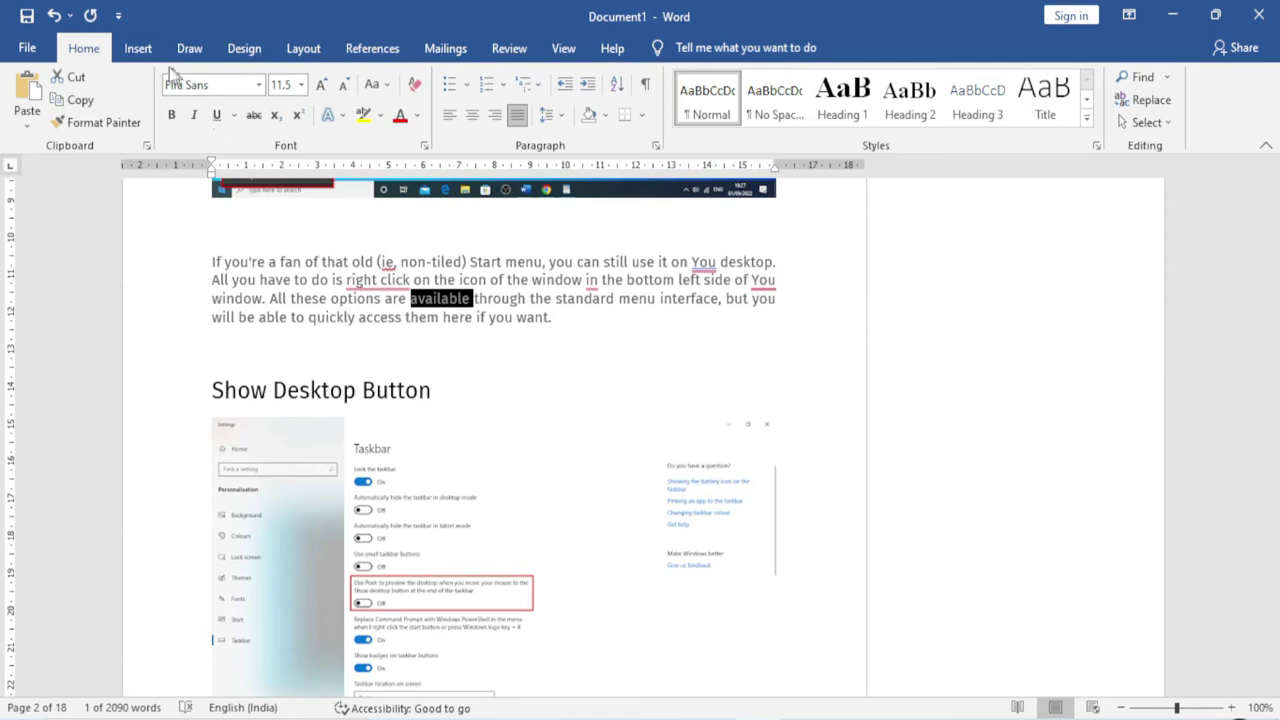
# - Add a bookmark named 'a' for the selected word 'available'
pyautogui.click(140, 50)
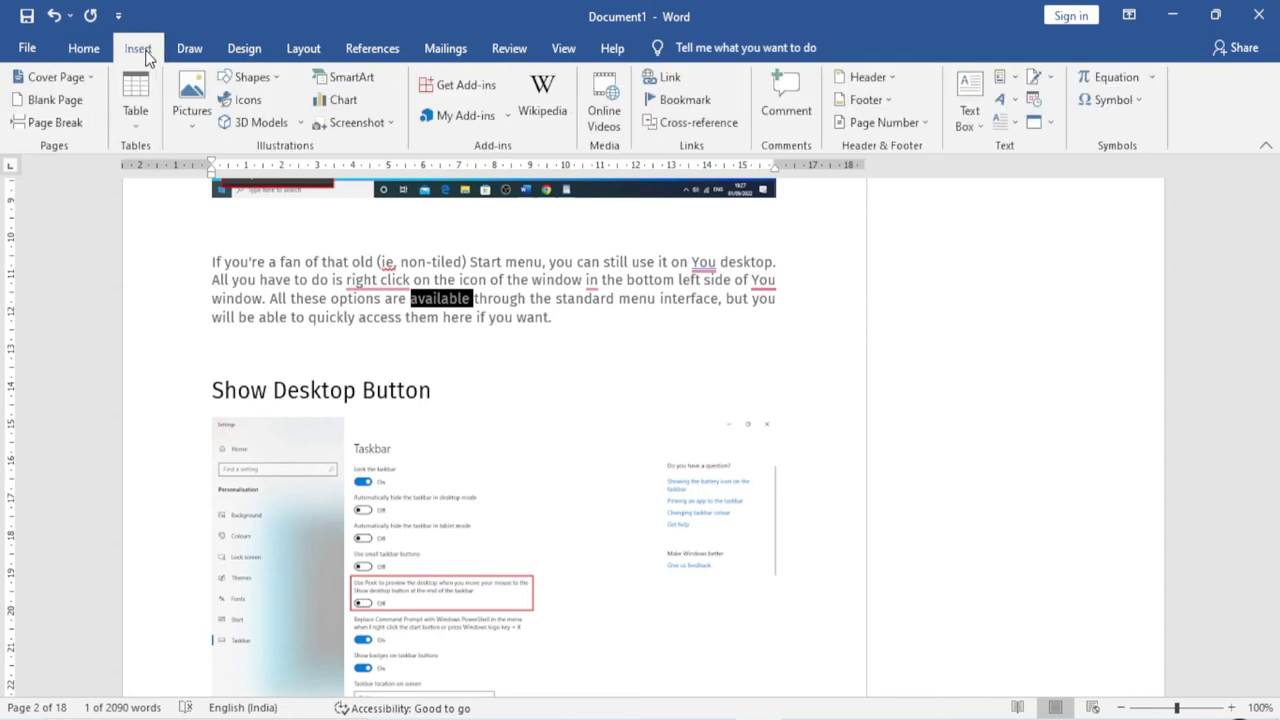
pyautogui.click(682, 100)
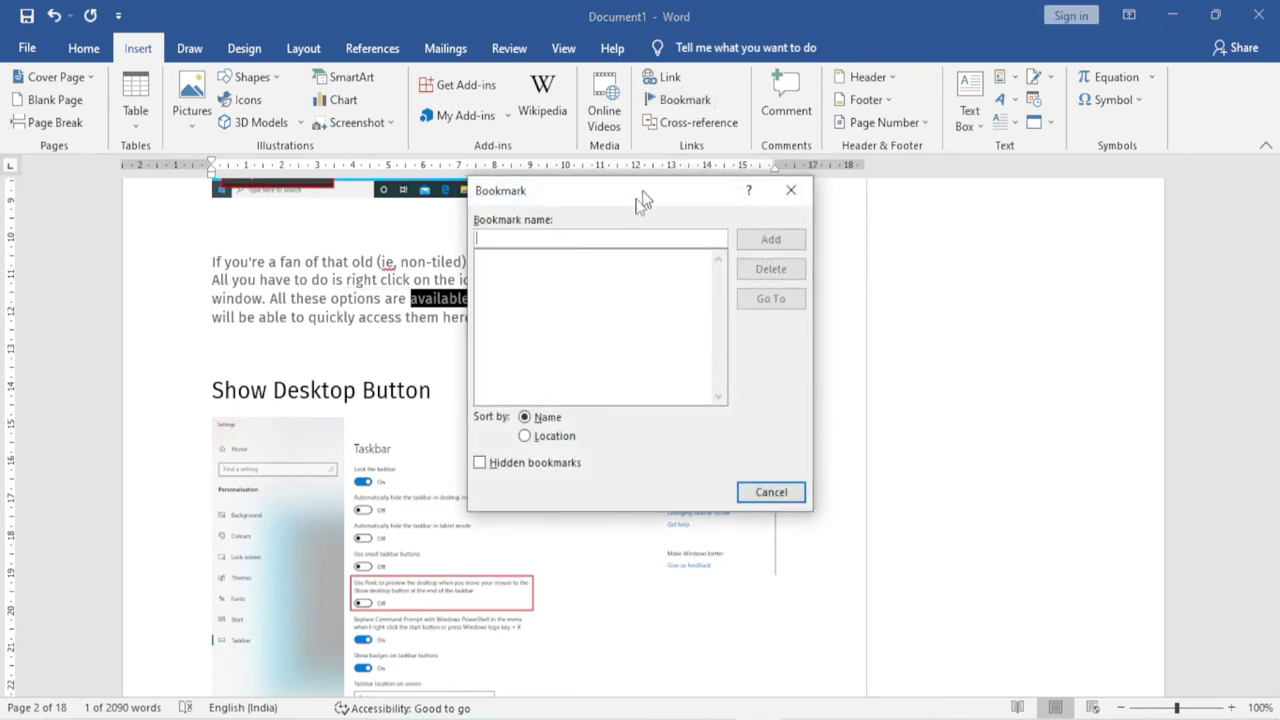
pyautogui.write('a')
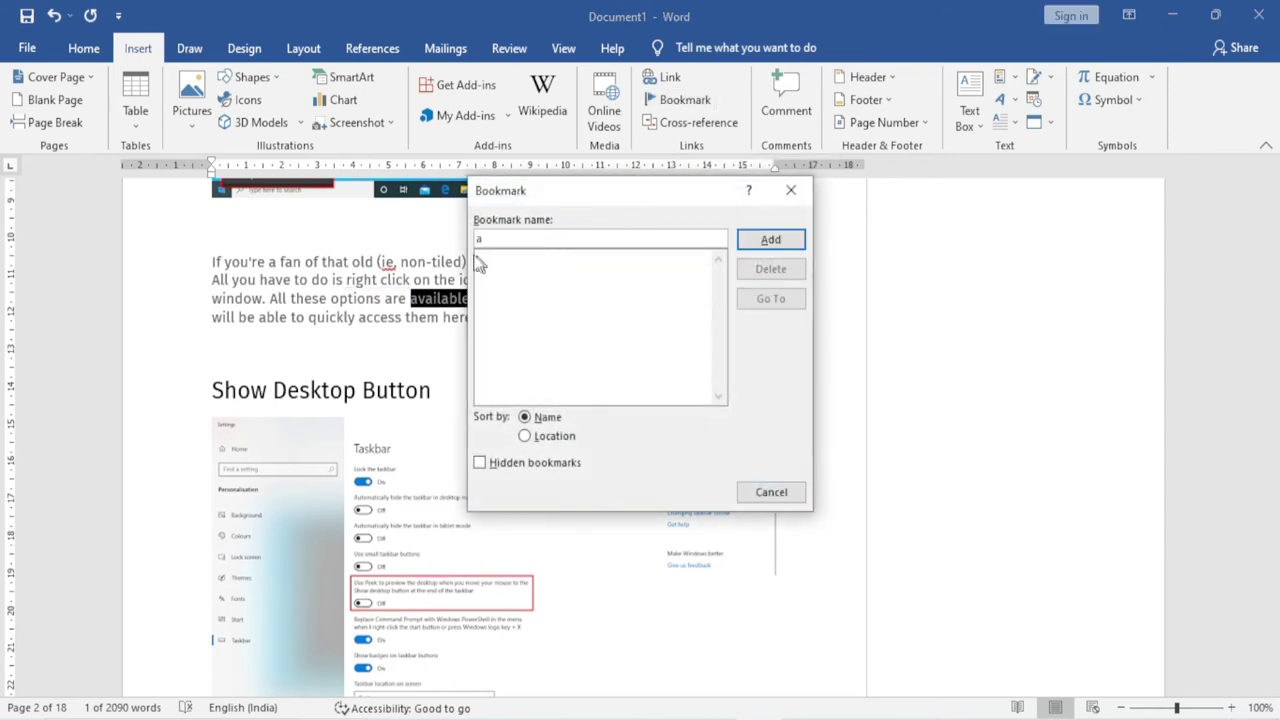
pyautogui.click(770, 241)
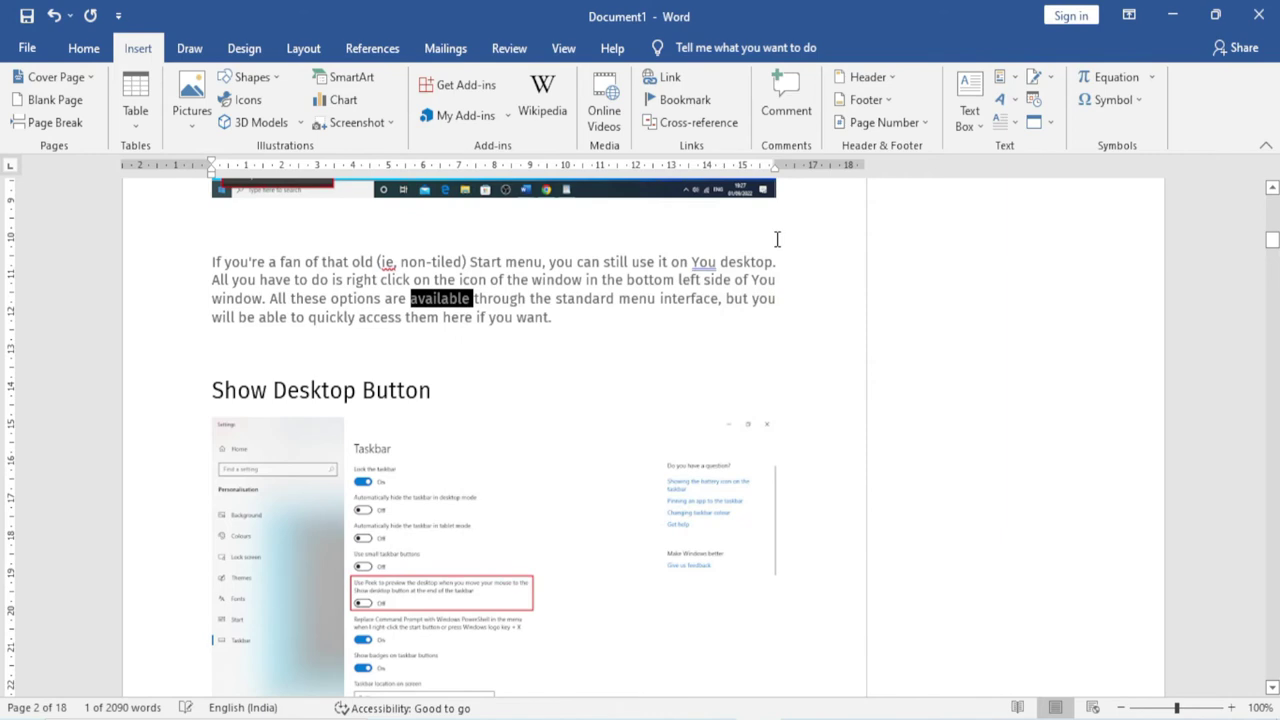
pyautogui.scroll(-6, 778, 239)
# - Open the Go To tab of Find and Replace through Home > Find > Advanced Find
pyautogui.click(84, 48)
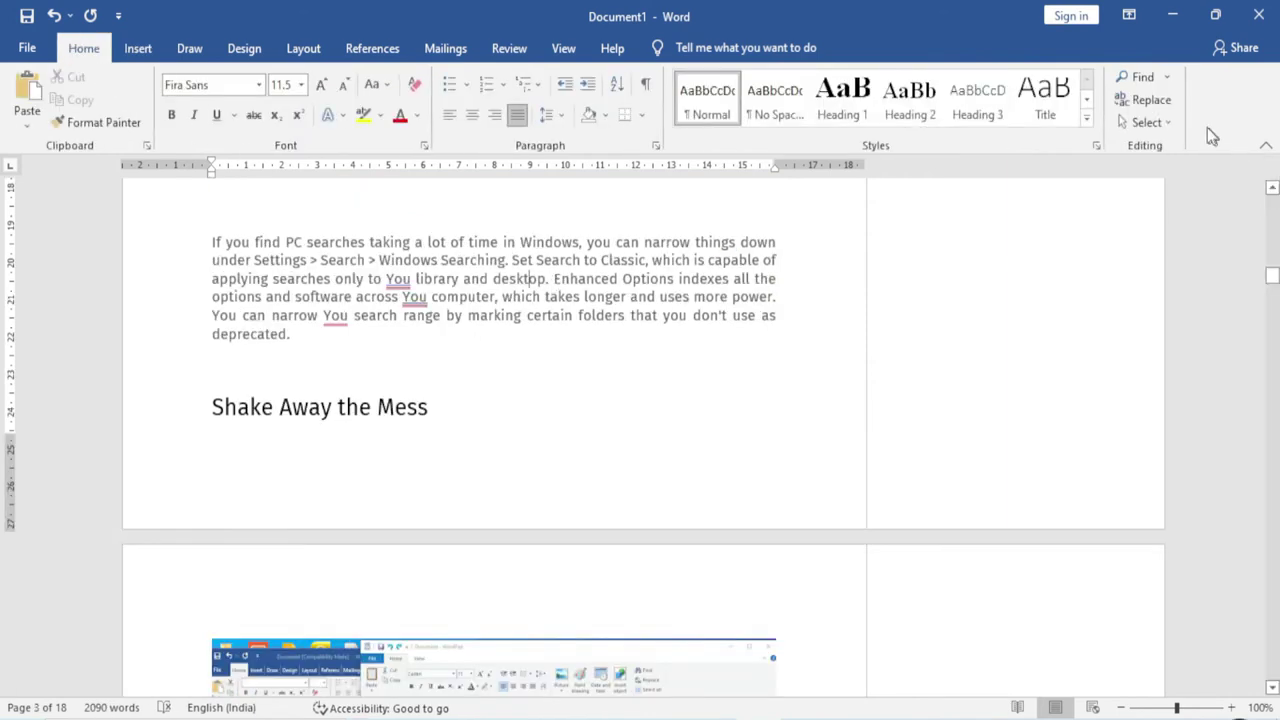
pyautogui.click(1166, 79)
pyautogui.click(1166, 126)
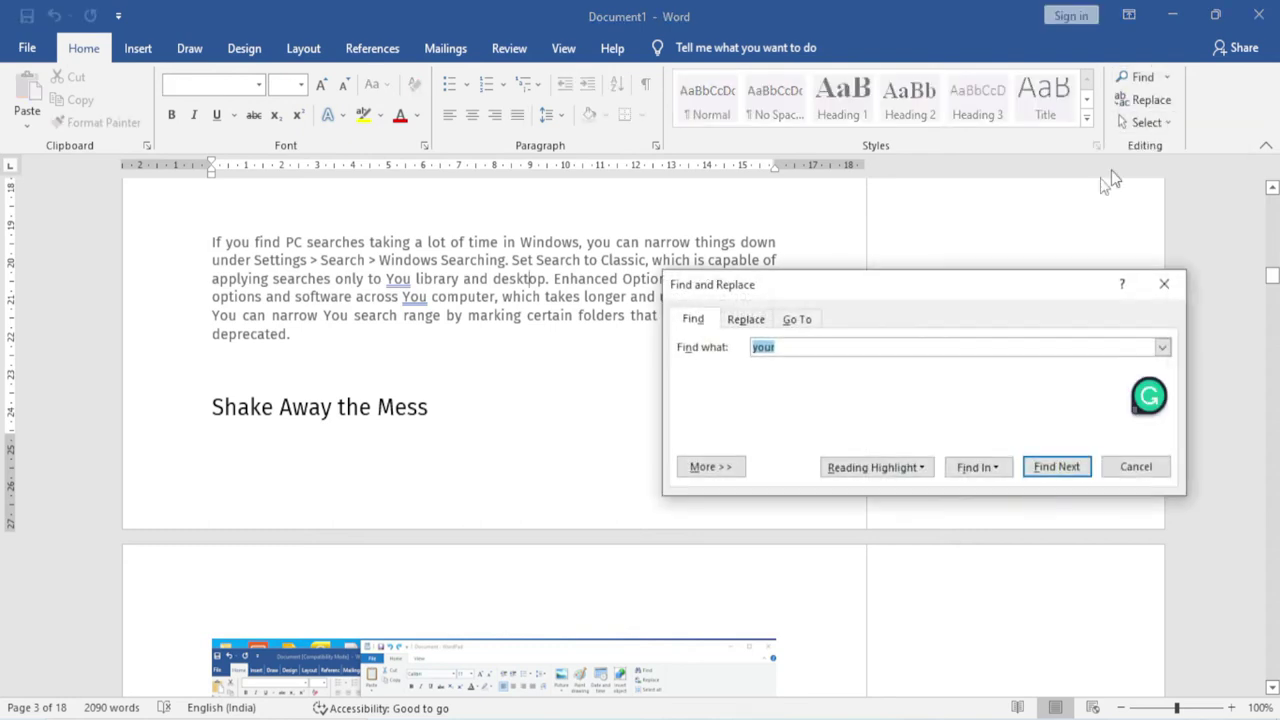
pyautogui.click(800, 320)
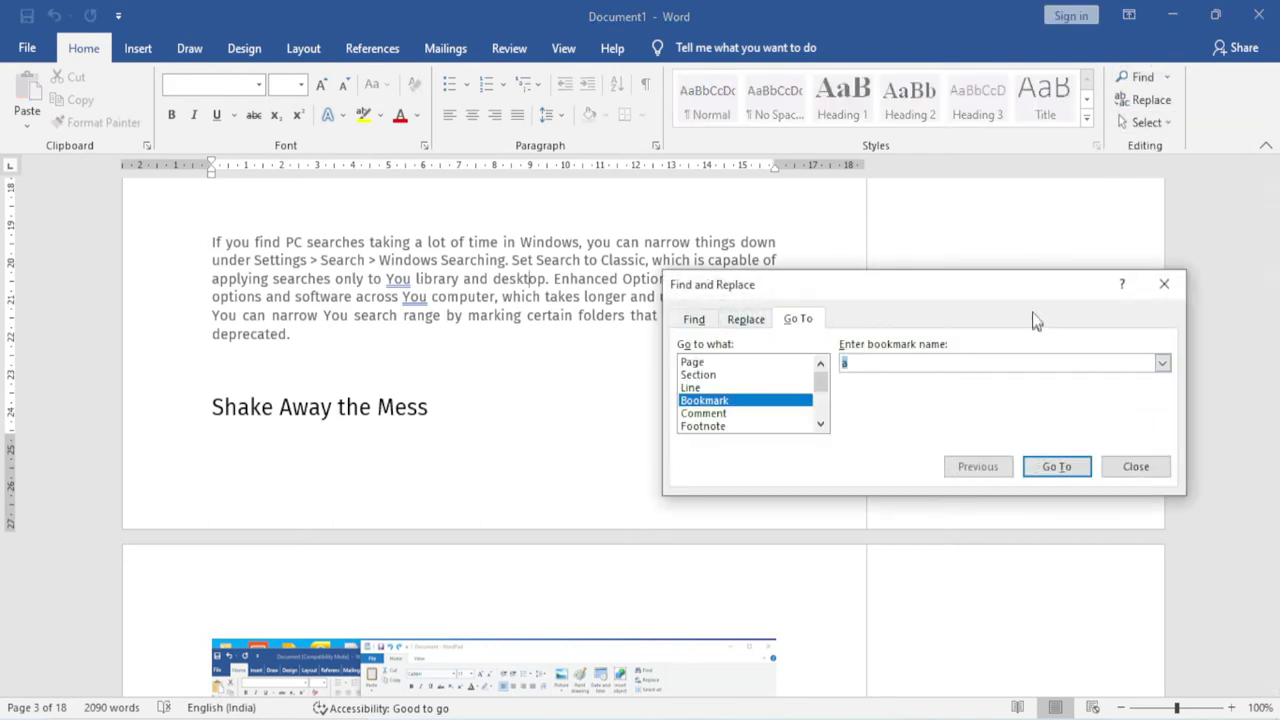
pyautogui.moveTo(1001, 278); pyautogui.dragTo(853, 233)
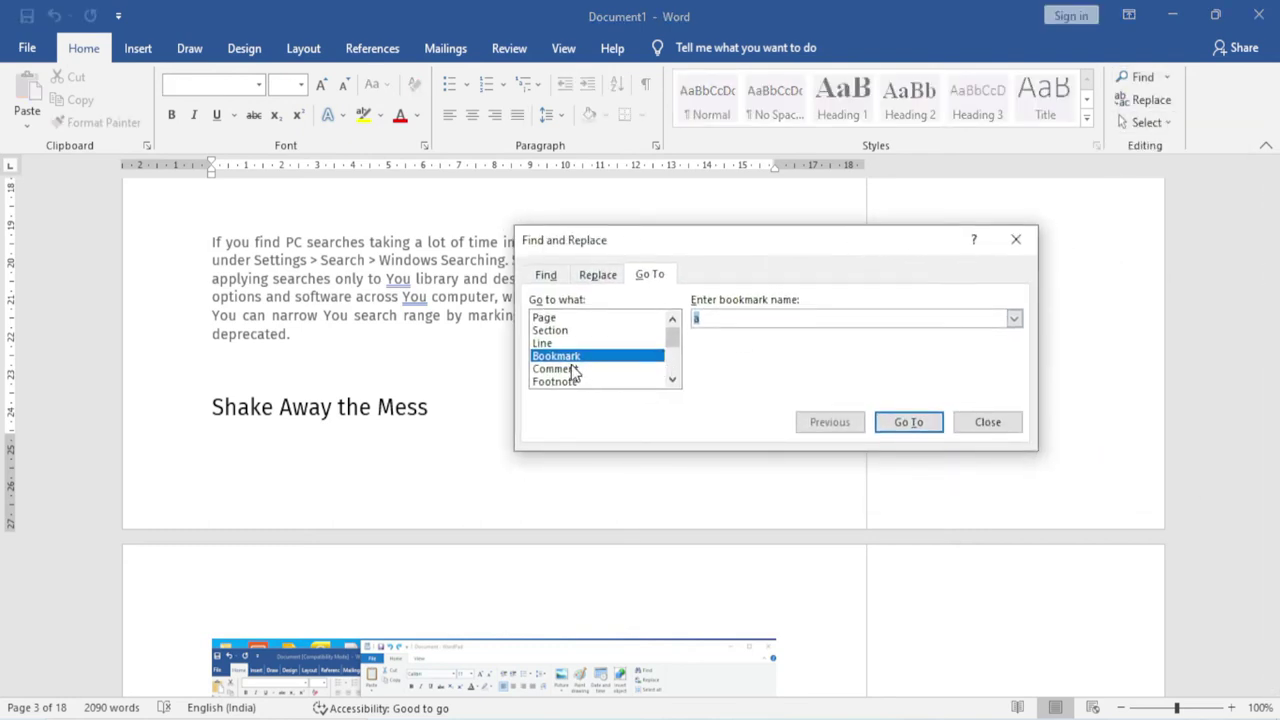
# - Go to bookmark 'a', back at the word 'available' on page 2, then target Comment
pyautogui.click(718, 322)
pyautogui.moveTo(721, 322); pyautogui.dragTo(694, 320)
pyautogui.click(1014, 319)
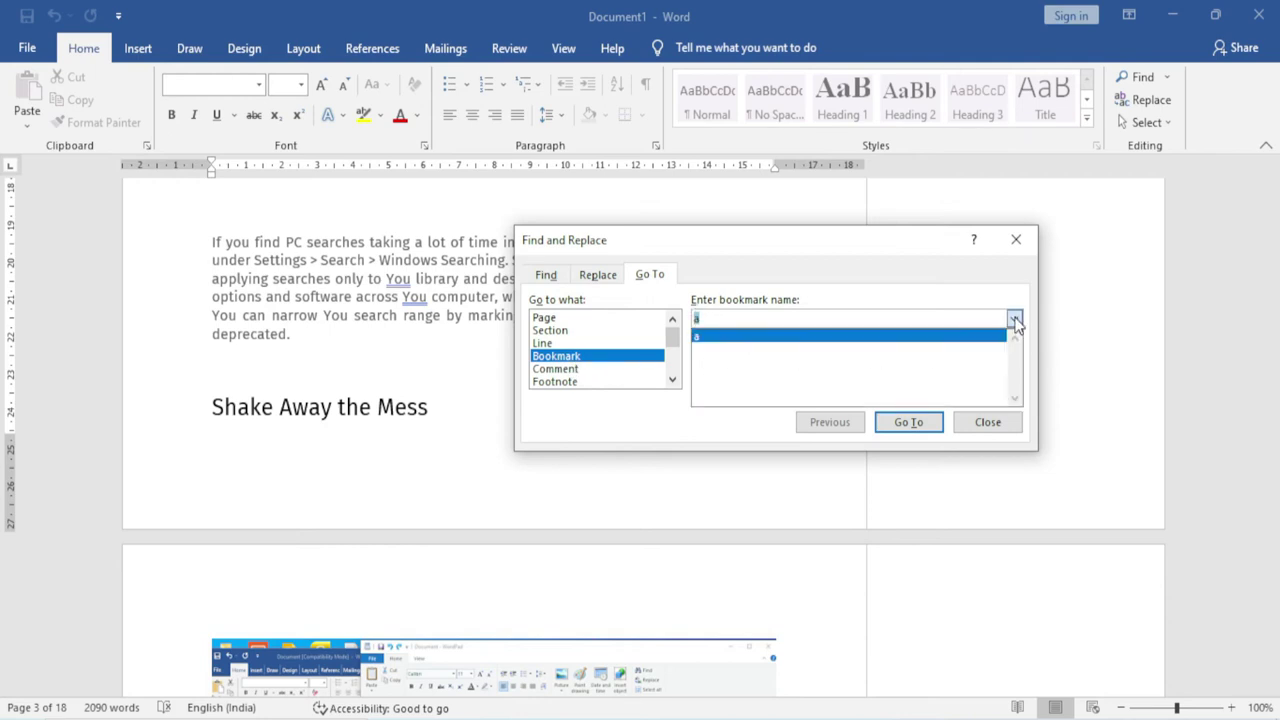
pyautogui.click(709, 337)
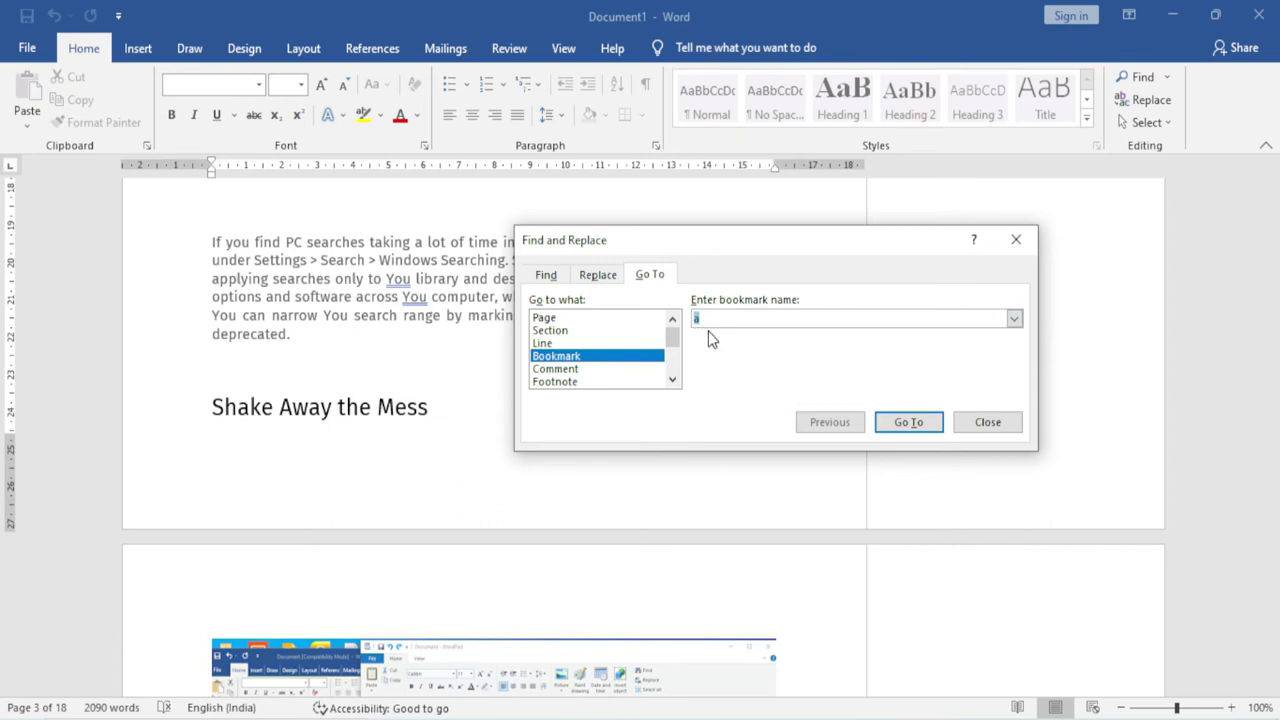
pyautogui.click(910, 423)
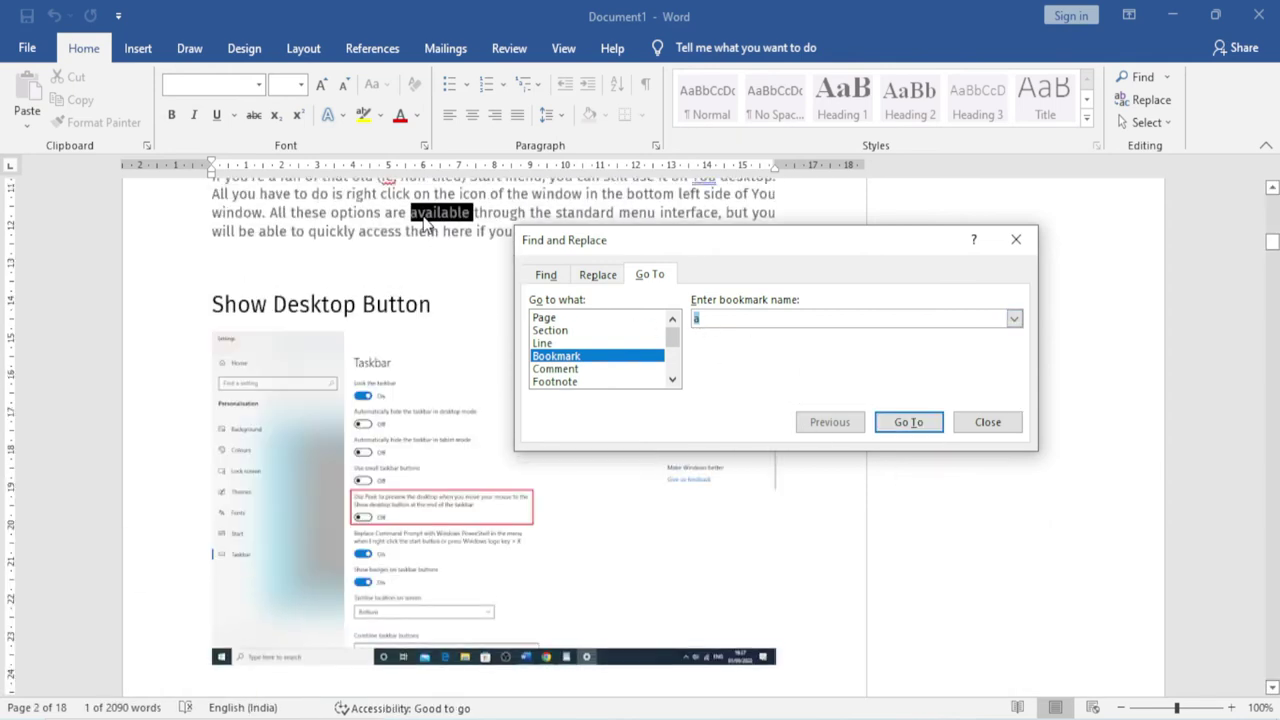
pyautogui.click(560, 370)
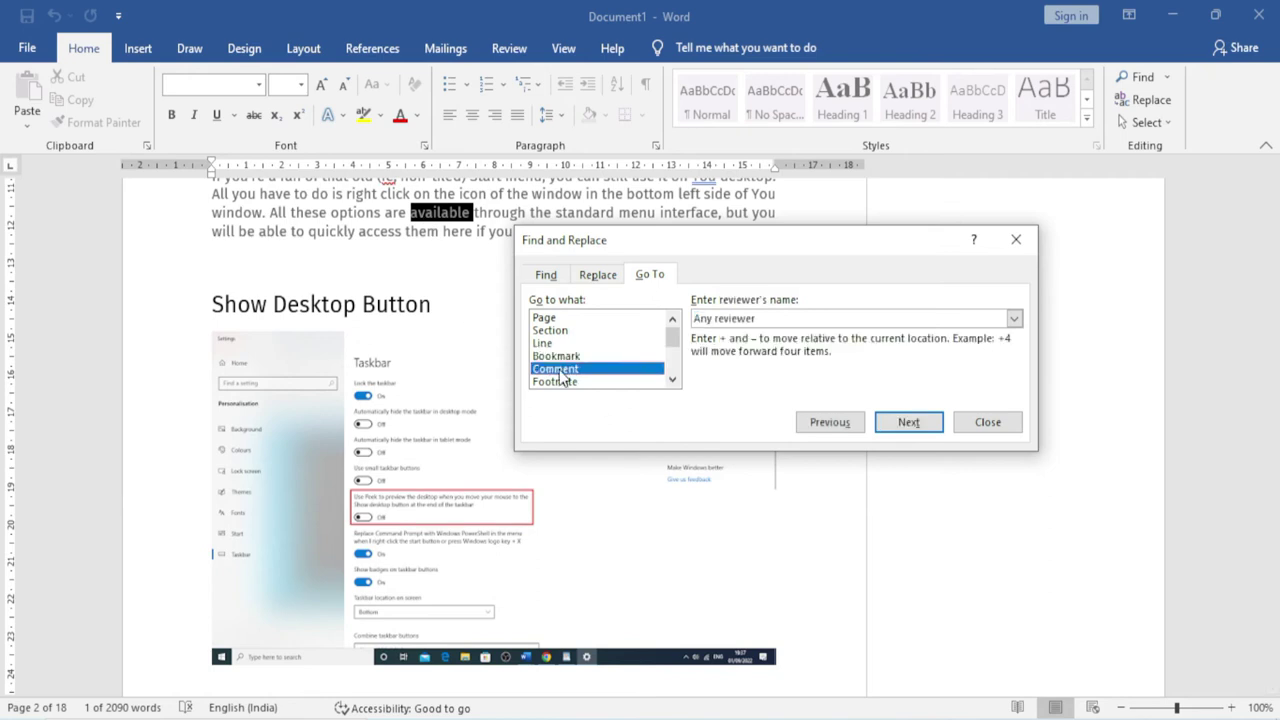
# - Step through comments to the 'New Desktop' comment on page 7, then close the Go To dialog
pyautogui.click(910, 424)
pyautogui.click(910, 424)
pyautogui.moveTo(818, 244); pyautogui.dragTo(730, 435)
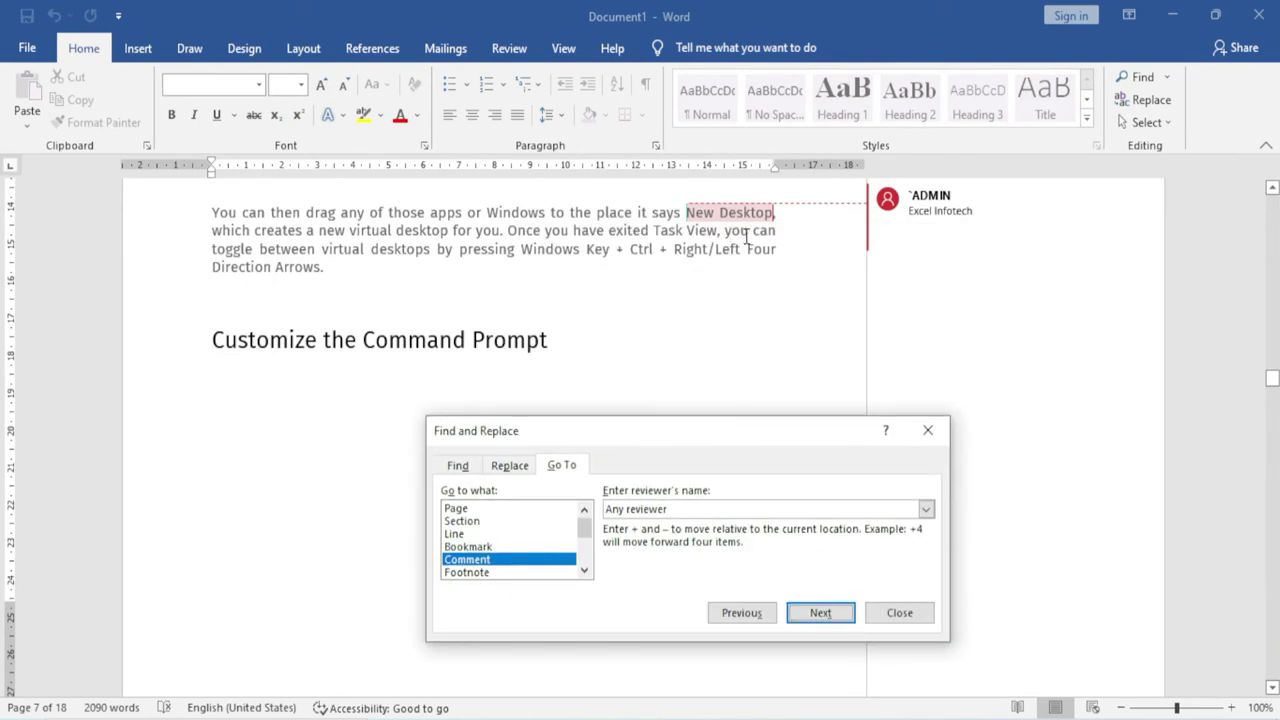
pyautogui.moveTo(622, 430); pyautogui.dragTo(714, 302)
pyautogui.click(578, 446)
pyautogui.moveTo(679, 404)
pyautogui.mouseDown()
pyautogui.moveTo(677, 431)
pyautogui.moveTo(677, 416)
pyautogui.mouseUp()
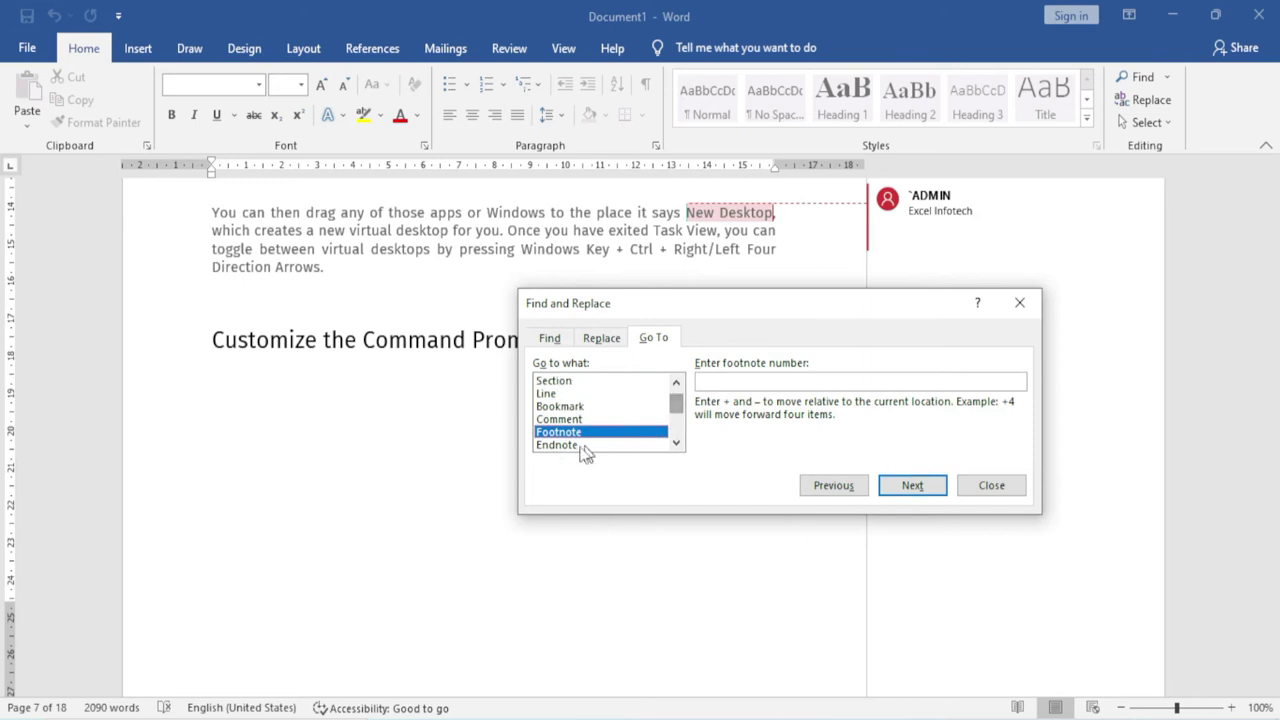
pyautogui.click(985, 485)
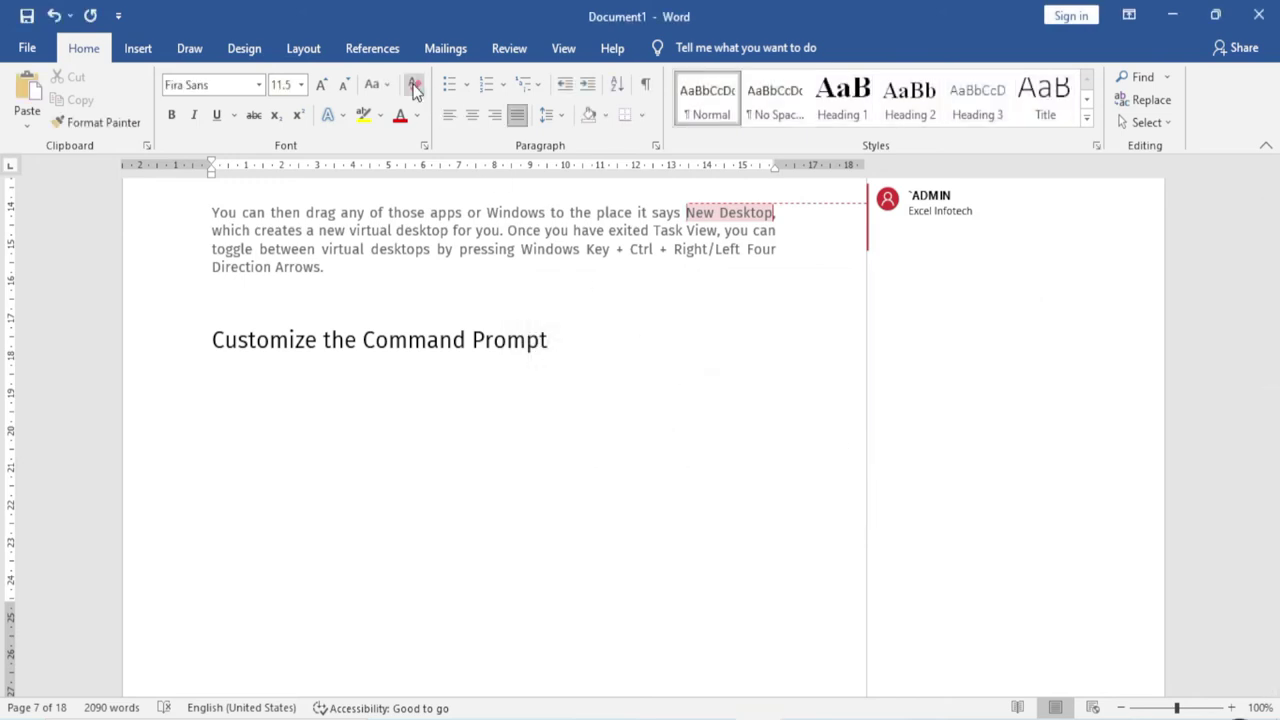
# - Insert a footnote after 'New Desktop' on page 7 with placeholder text, then return to the body
pyautogui.click(372, 48)
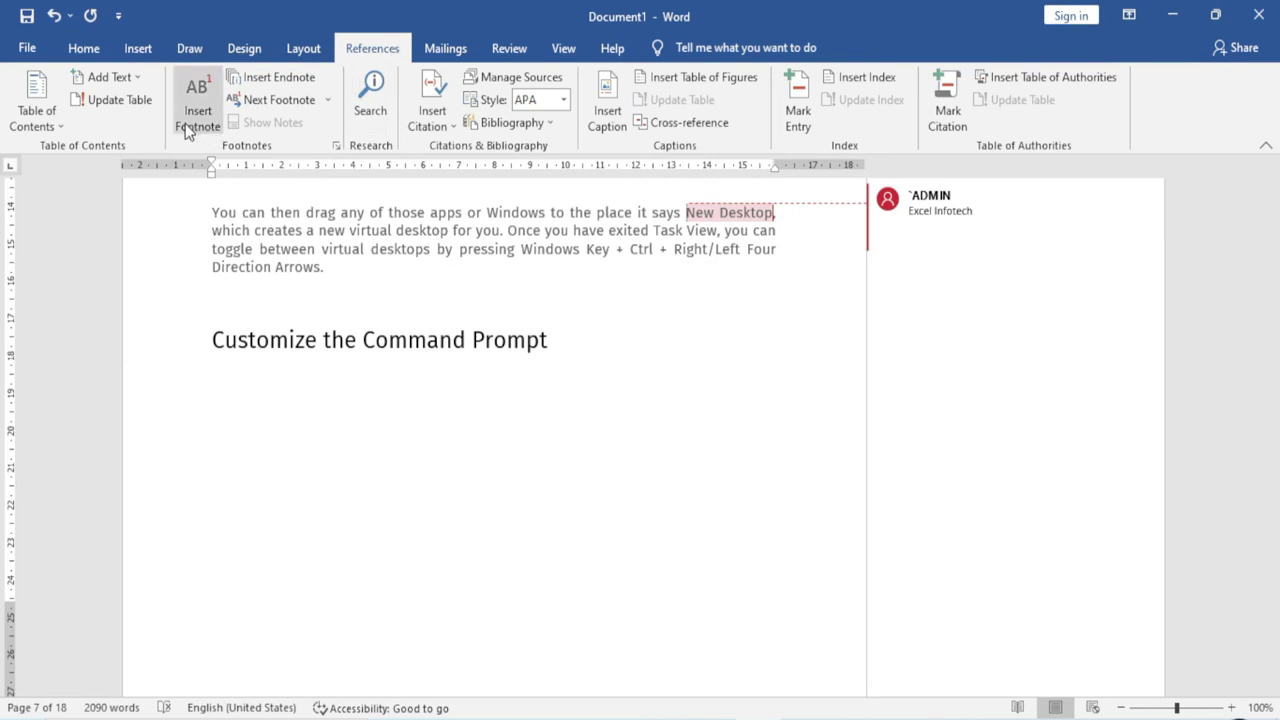
pyautogui.click(193, 104)
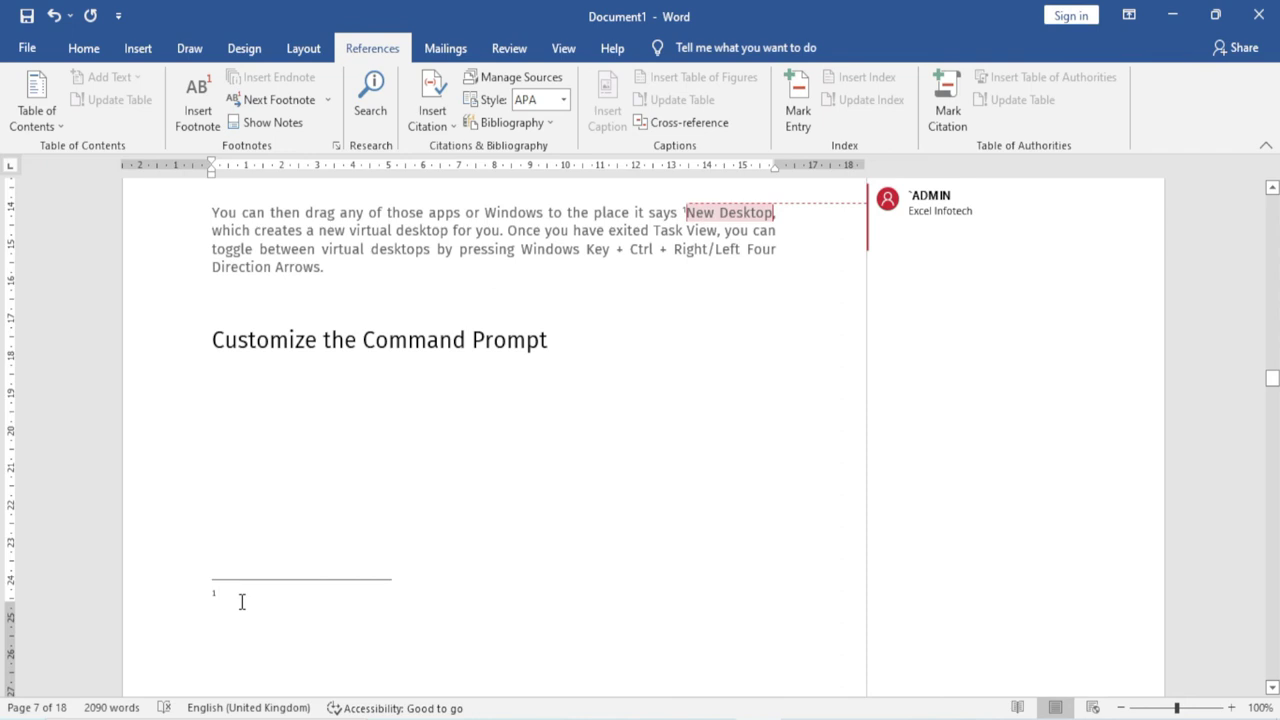
pyautogui.write('fdfgdfg')
pyautogui.click(401, 267)
pyautogui.scroll(5, 415, 400)
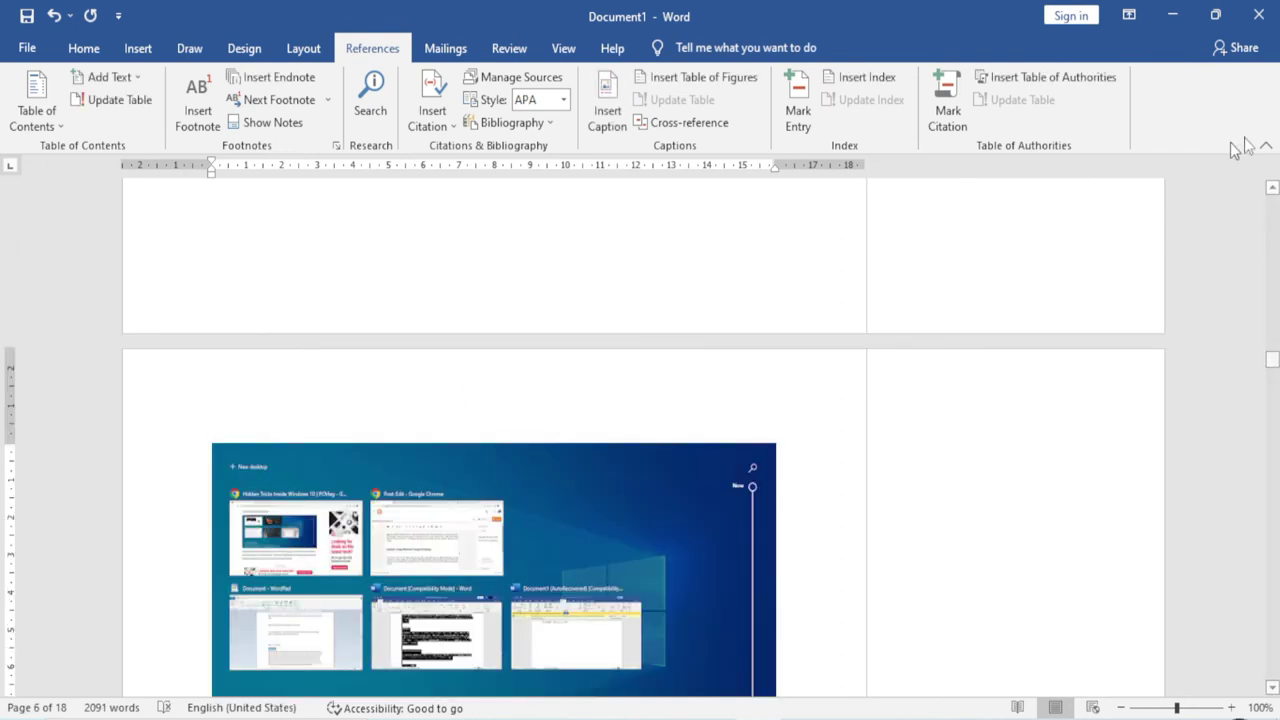
pyautogui.click(76, 50)
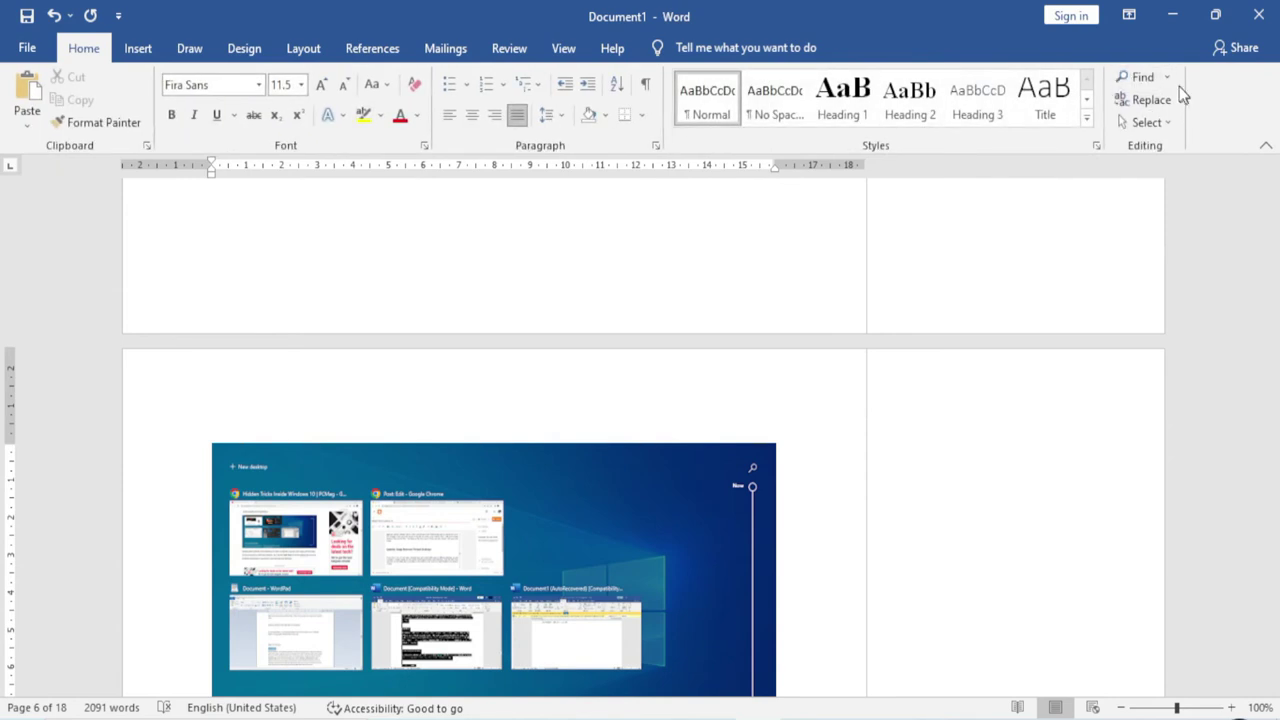
# - Use Go To with Footnote to jump to footnote 1 on page 7, then close the dialog
pyautogui.click(1166, 77)
pyautogui.click(1166, 126)
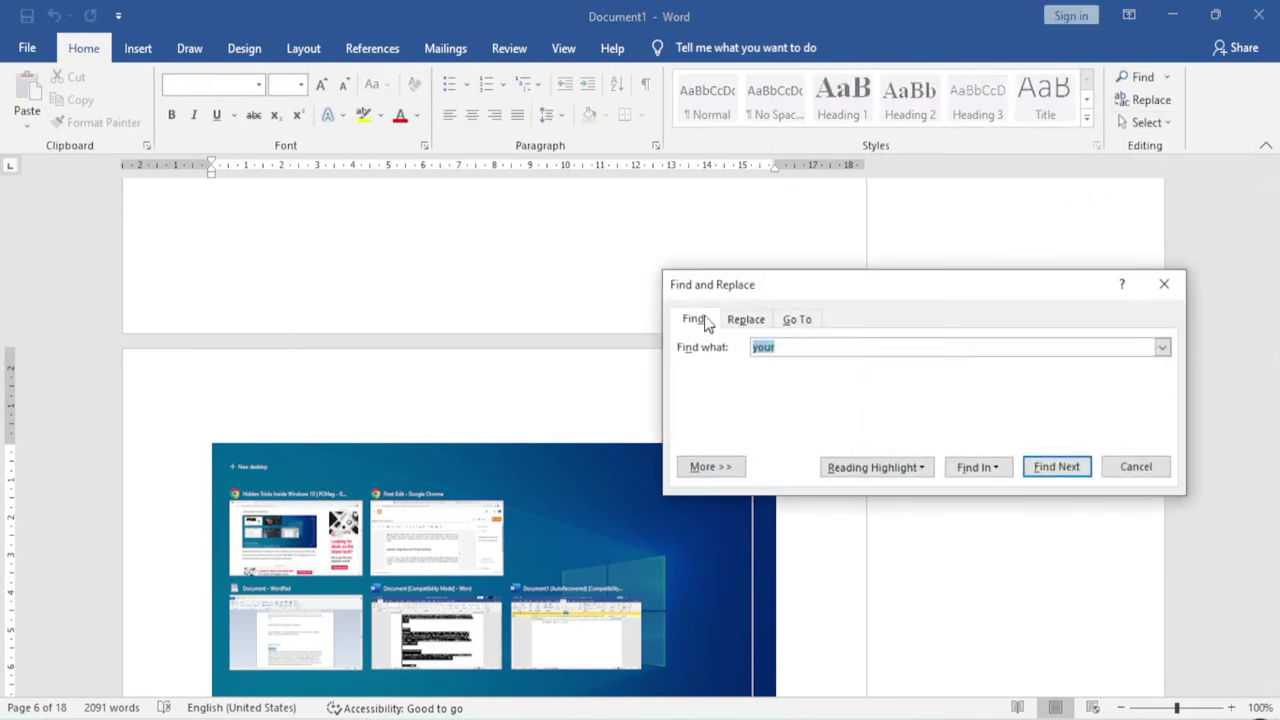
pyautogui.click(798, 320)
pyautogui.moveTo(815, 284); pyautogui.dragTo(757, 178)
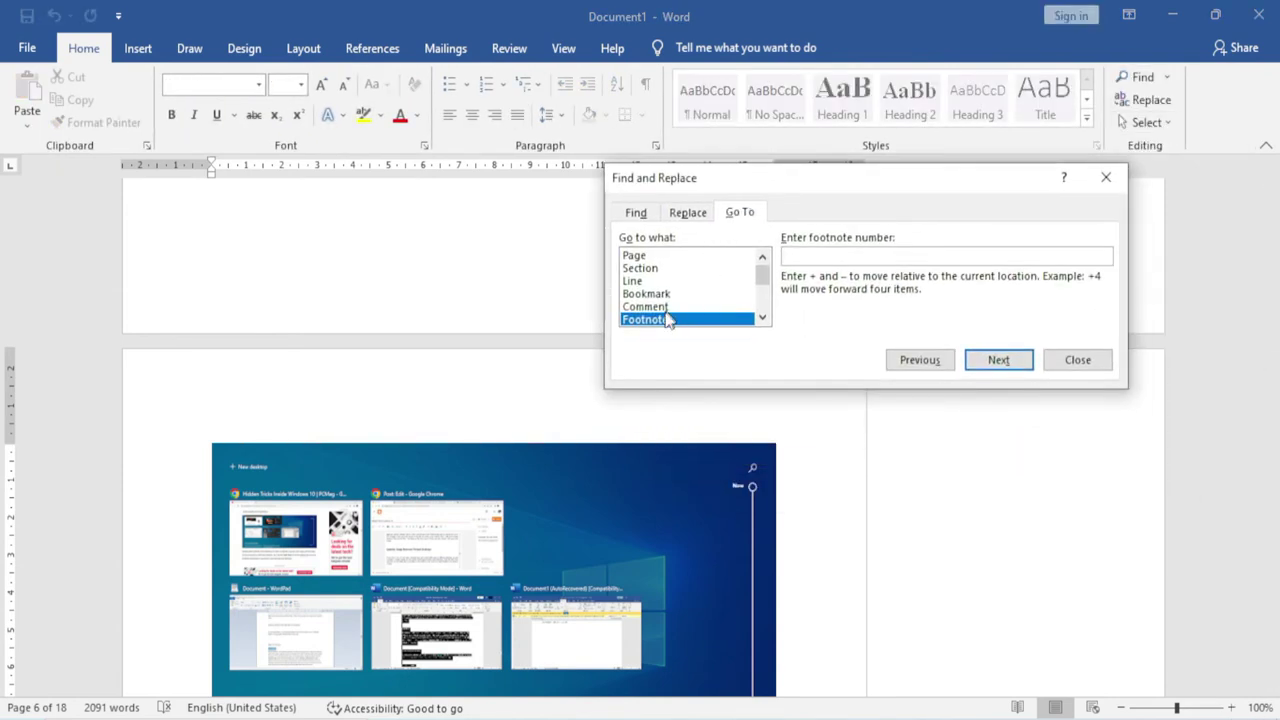
pyautogui.click(994, 359)
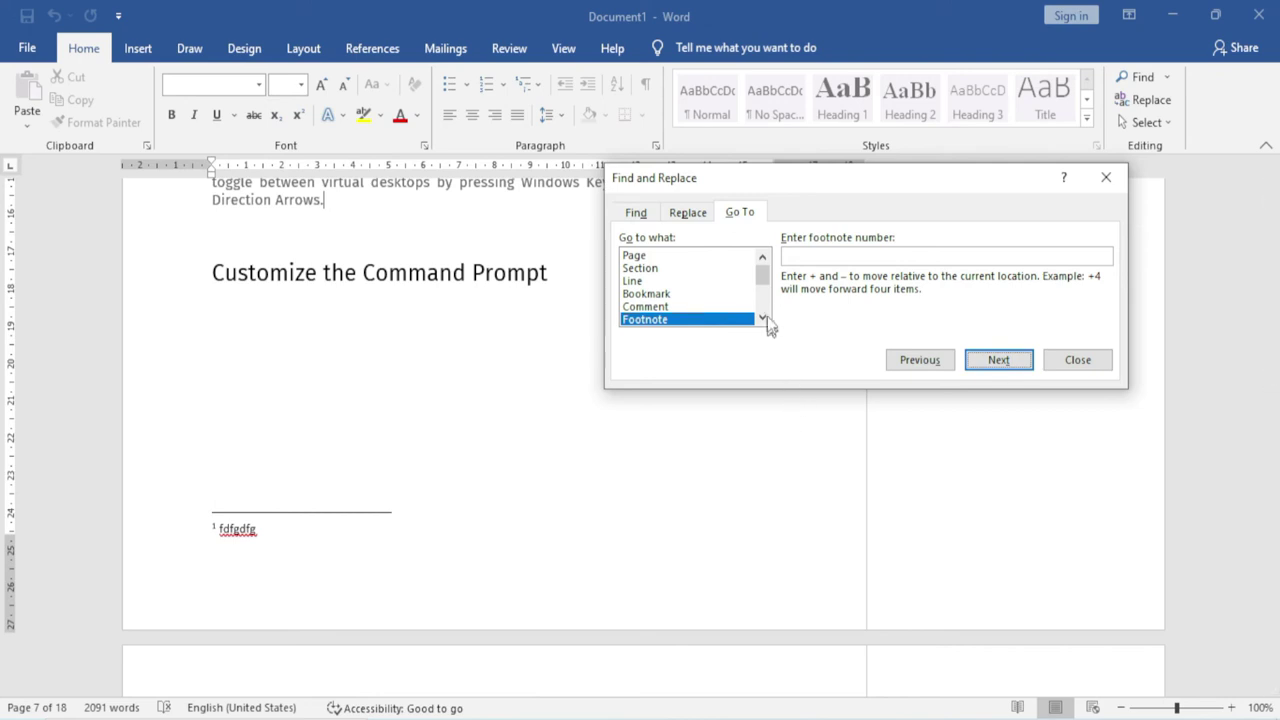
pyautogui.moveTo(766, 270); pyautogui.dragTo(763, 310)
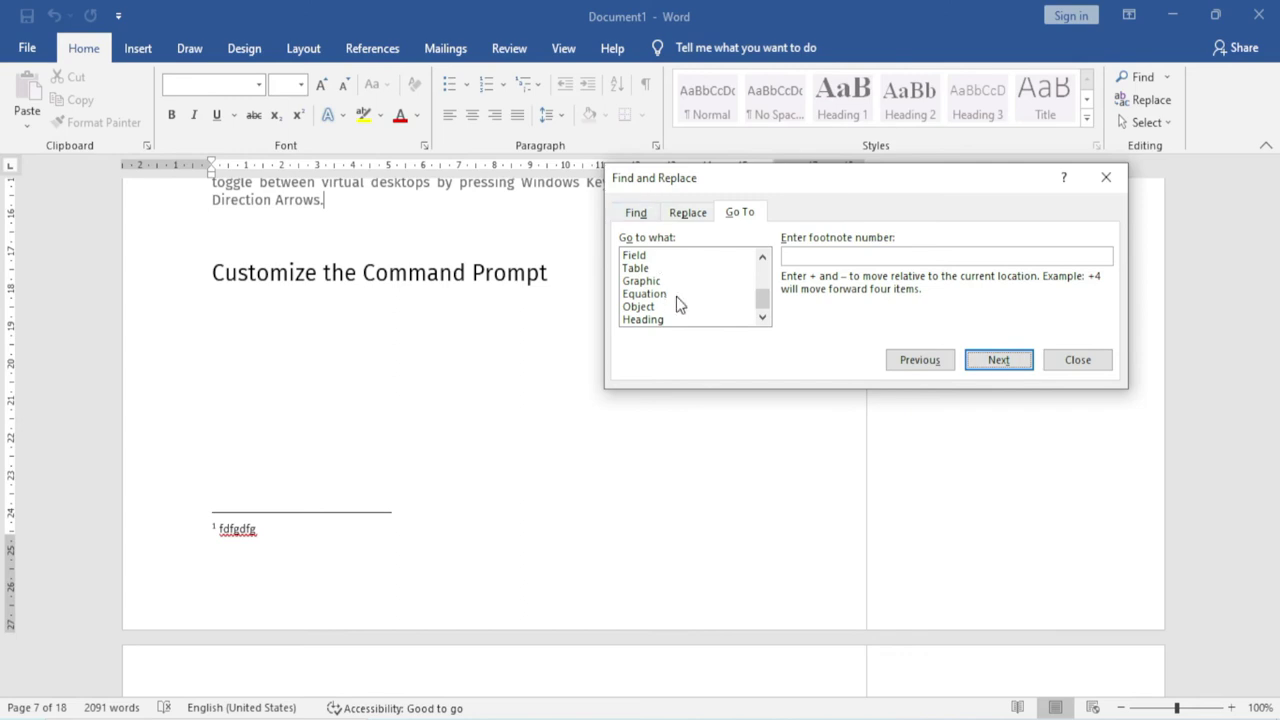
pyautogui.click(1100, 364)
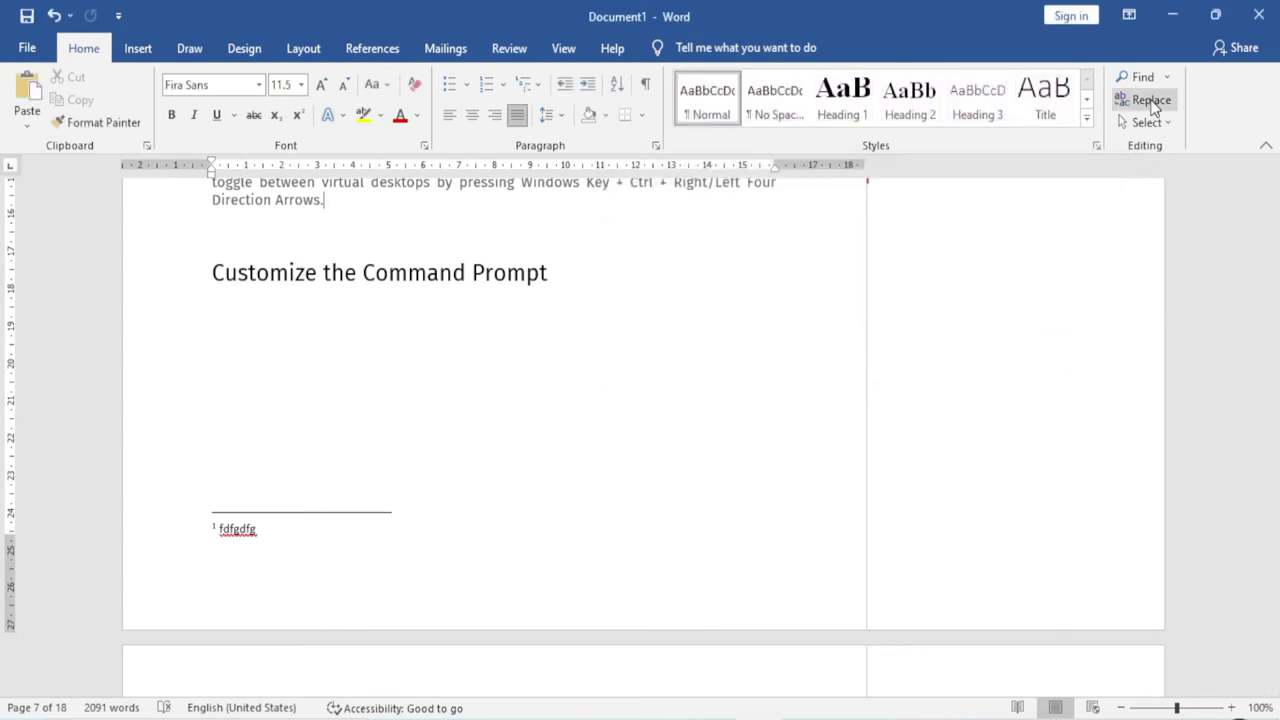
# - Close the Find and Replace dialog
pyautogui.click(1151, 100)
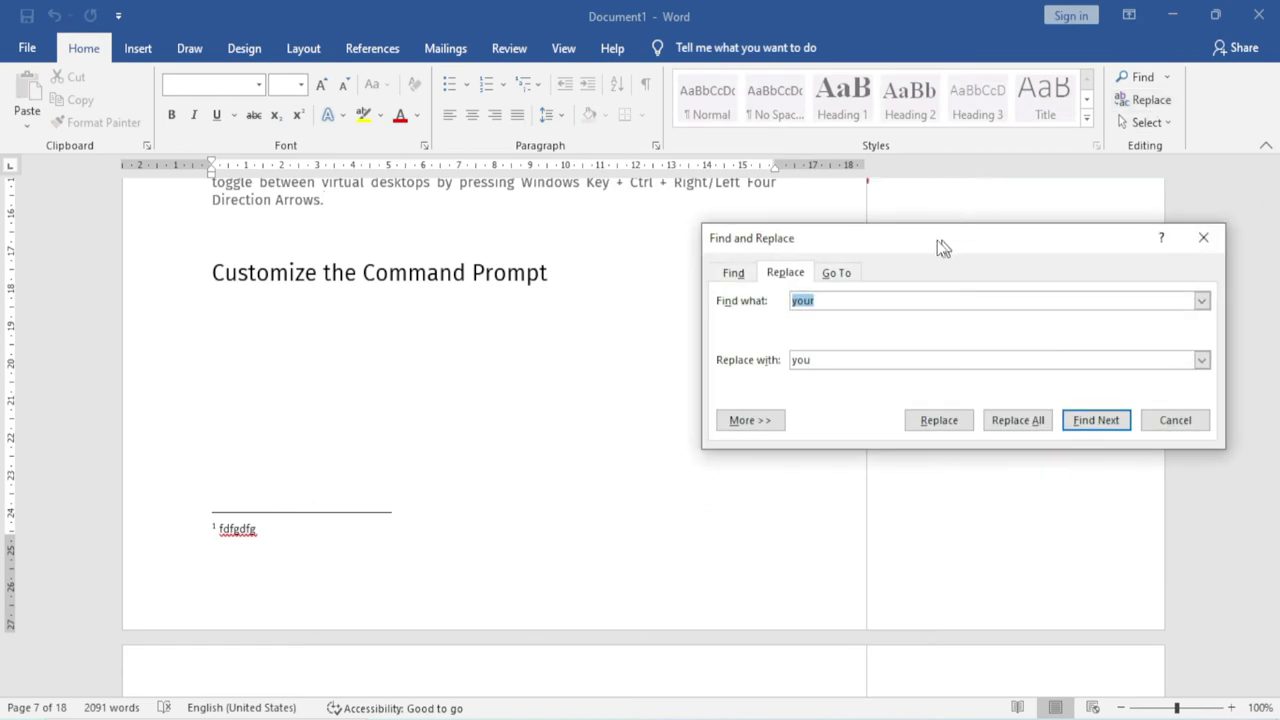
pyautogui.moveTo(940, 245); pyautogui.dragTo(761, 238)
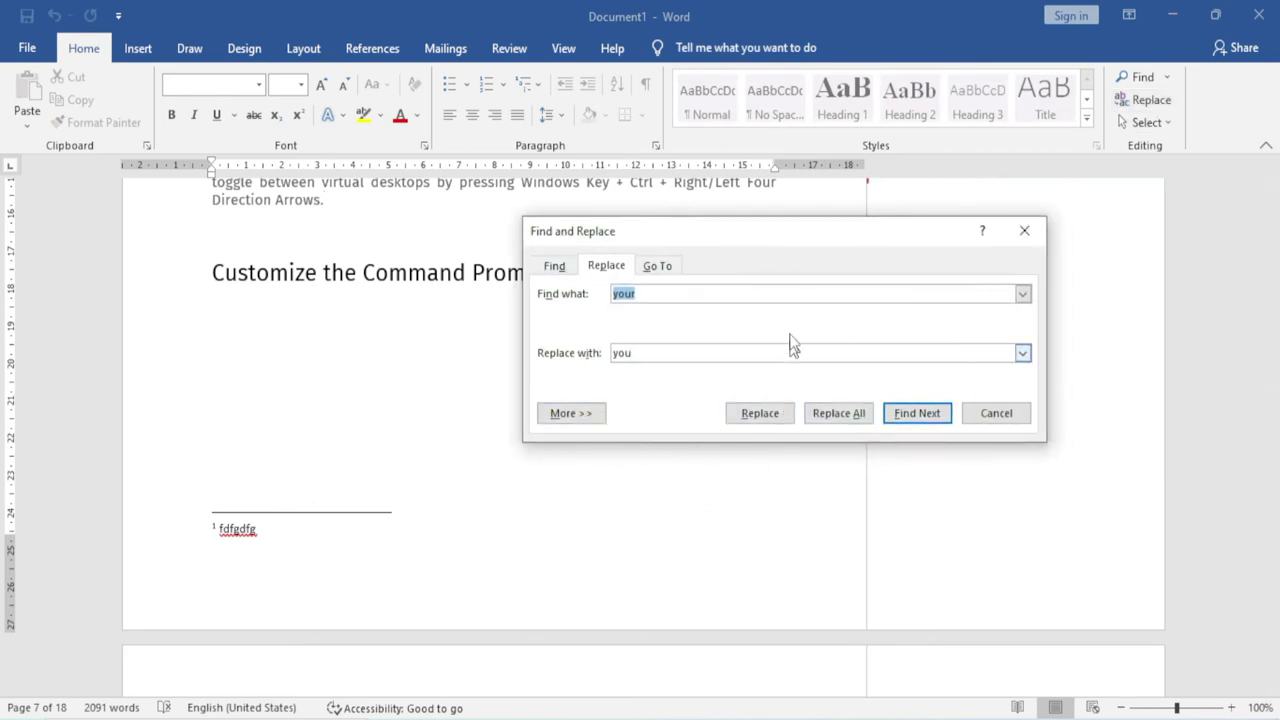
pyautogui.click(1025, 232)
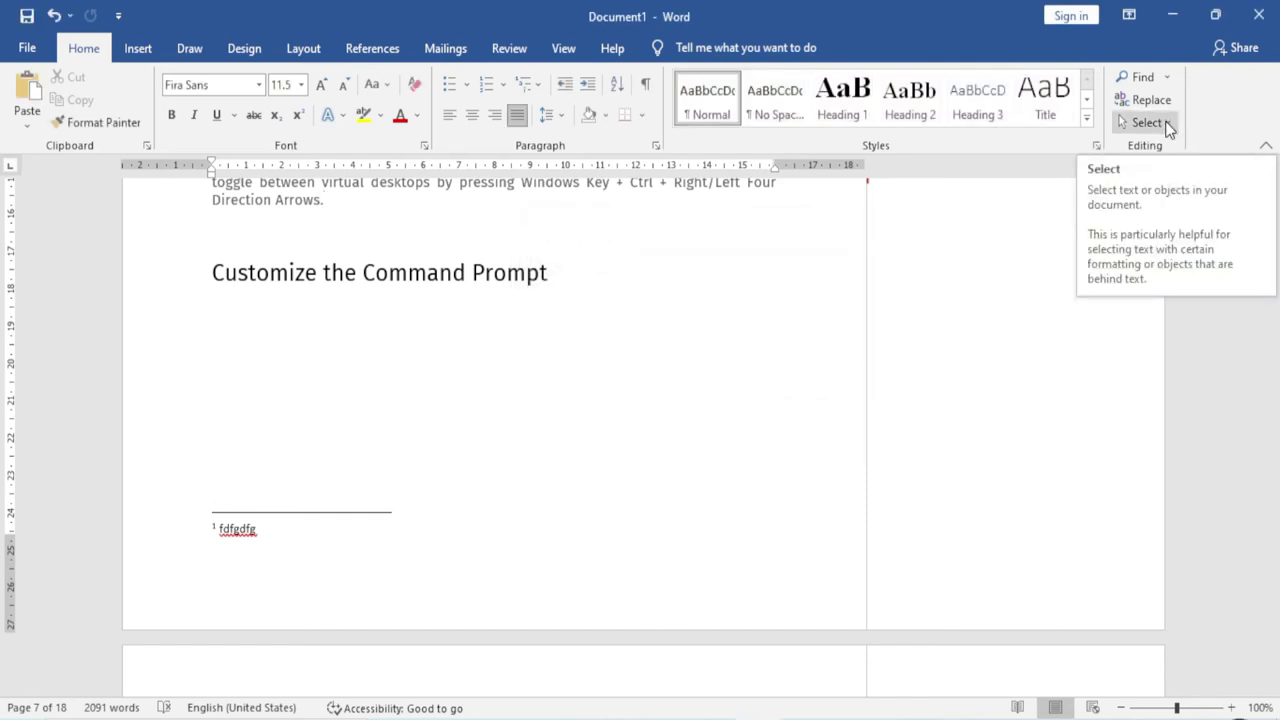
# - Select all the document's text and objects with Home > Select > Select All
pyautogui.click(1165, 125)
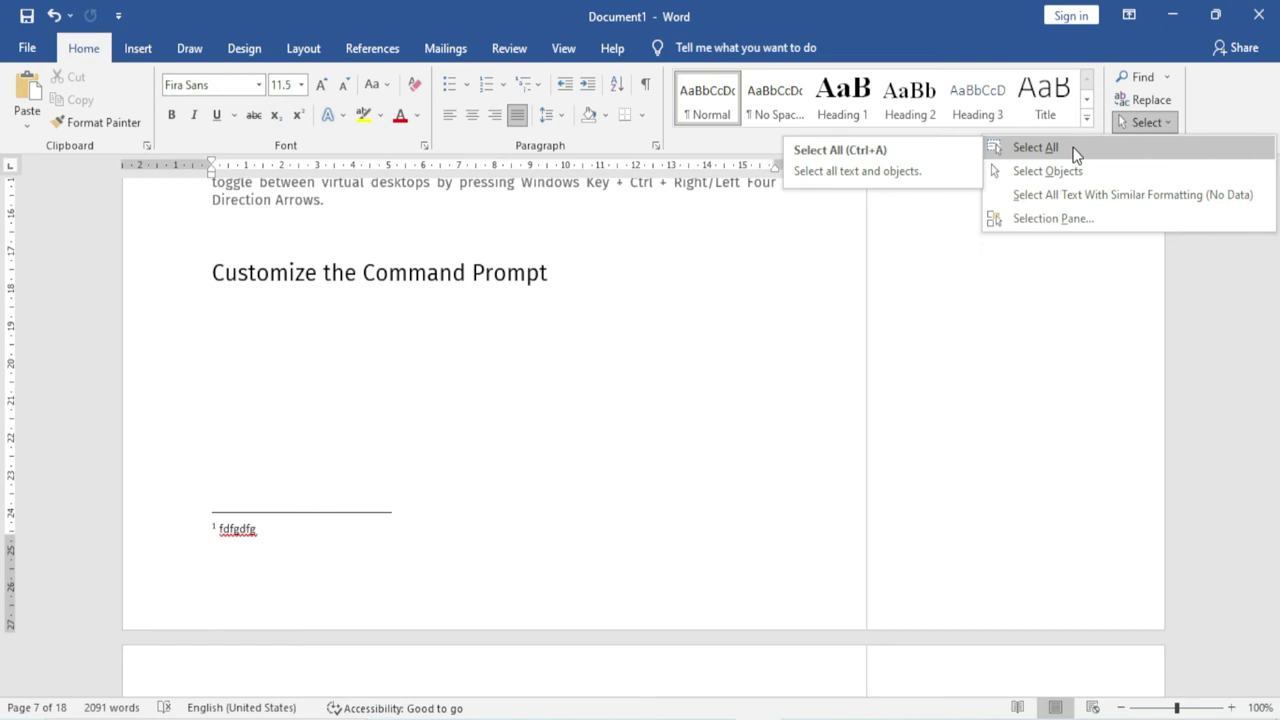
pyautogui.click(1035, 148)
pyautogui.scroll(2, 388, 312)
pyautogui.scroll(5, 388, 312)
pyautogui.scroll(5, 388, 312)
pyautogui.scroll(5, 388, 312)
pyautogui.scroll(5, 388, 312)
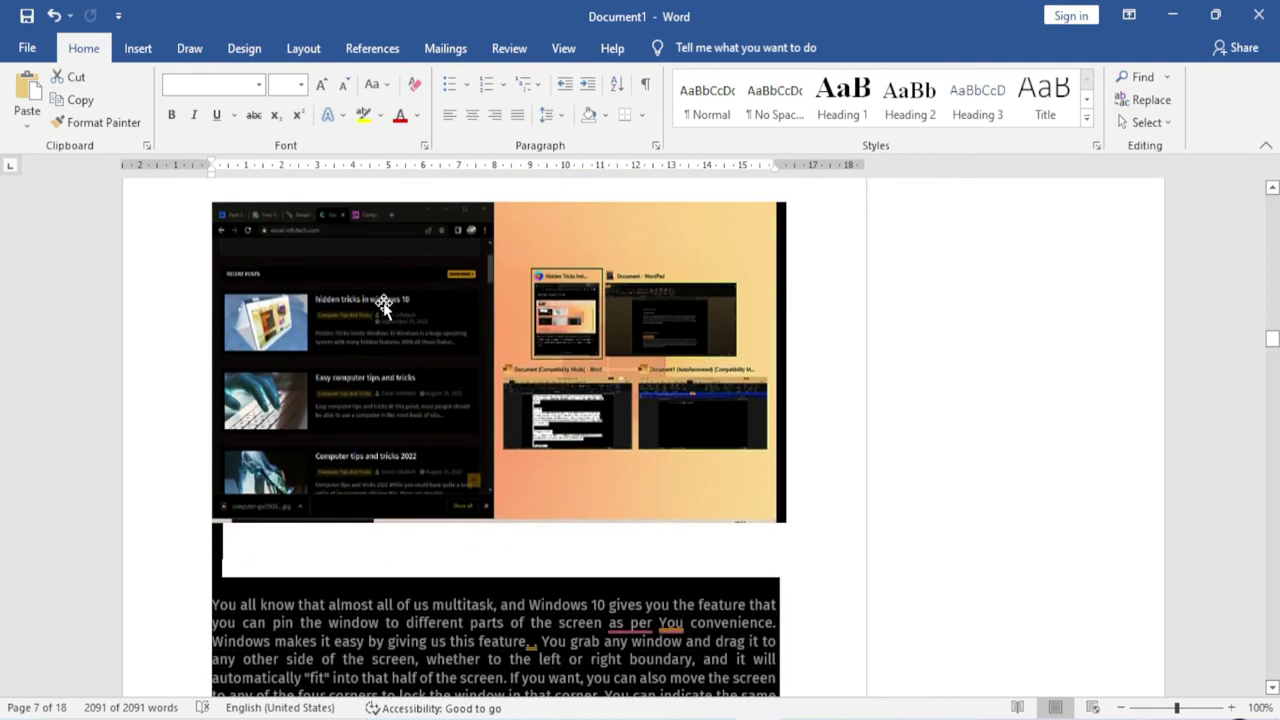
# - Click in the document to clear the whole-document selection
pyautogui.click(1147, 122)
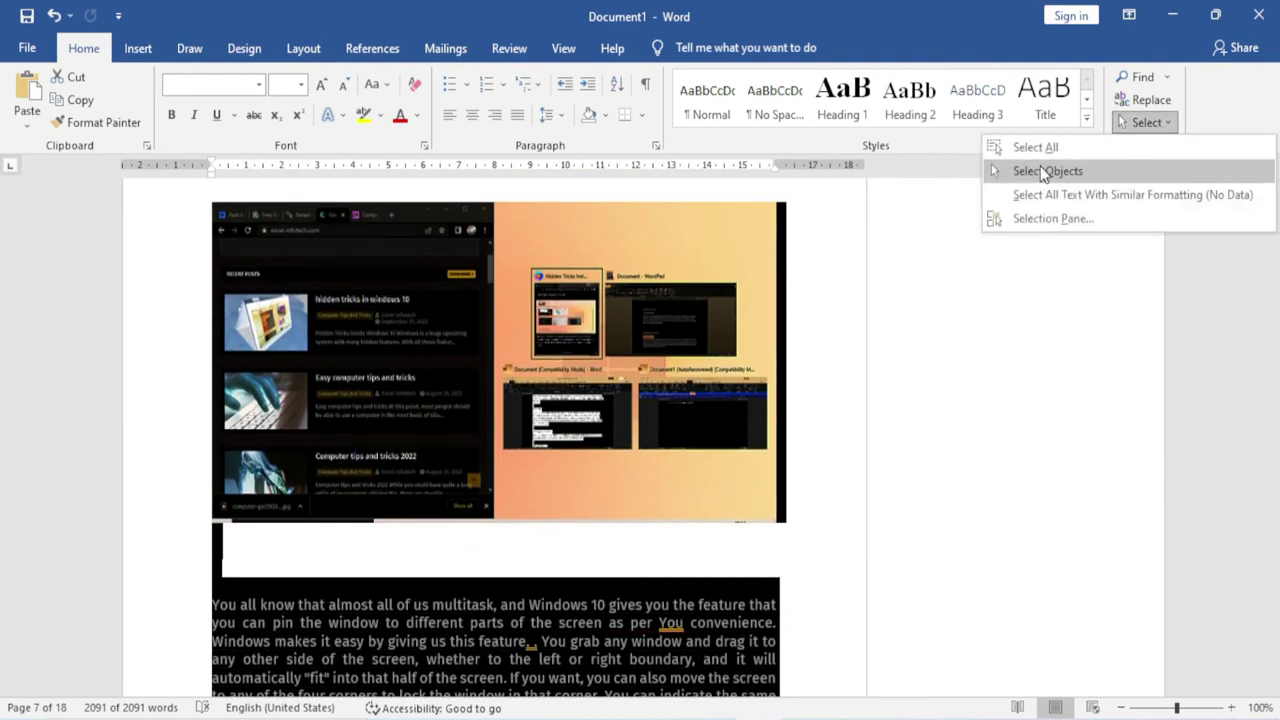
pyautogui.click(826, 402)
pyautogui.scroll(-1, 840, 404)
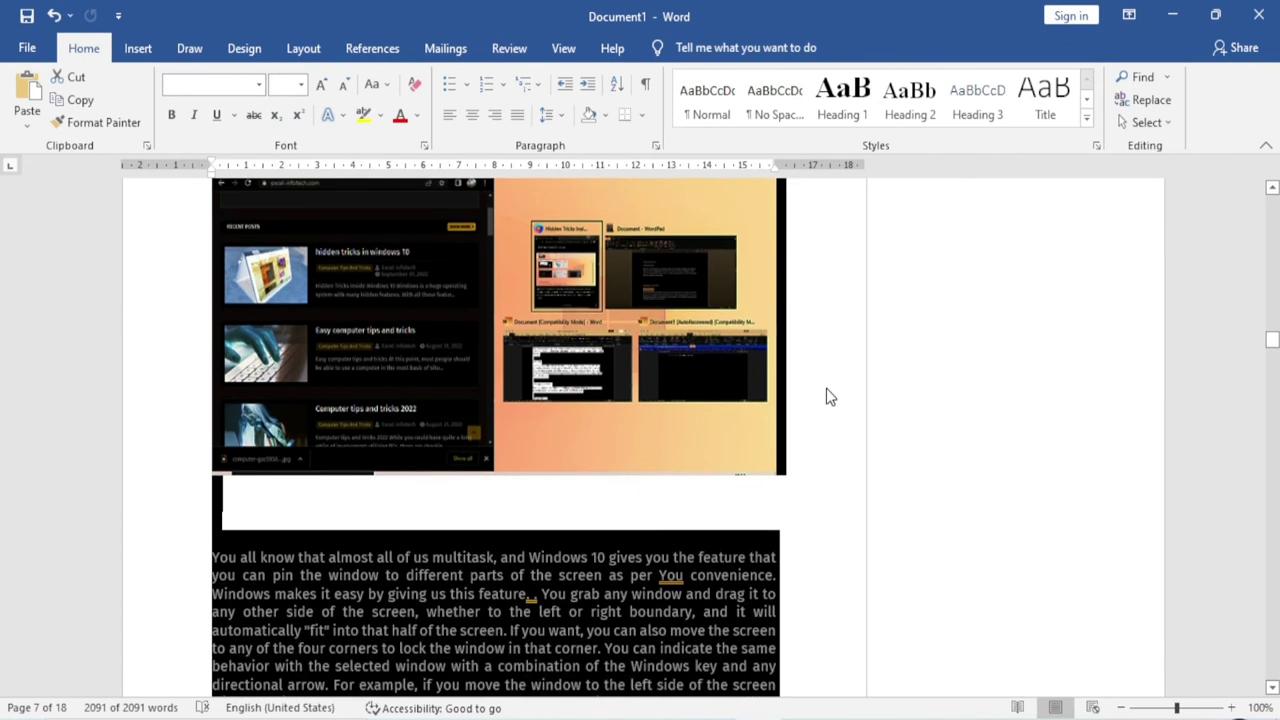
pyautogui.click(826, 388)
pyautogui.moveTo(1272, 340); pyautogui.dragTo(1272, 672)
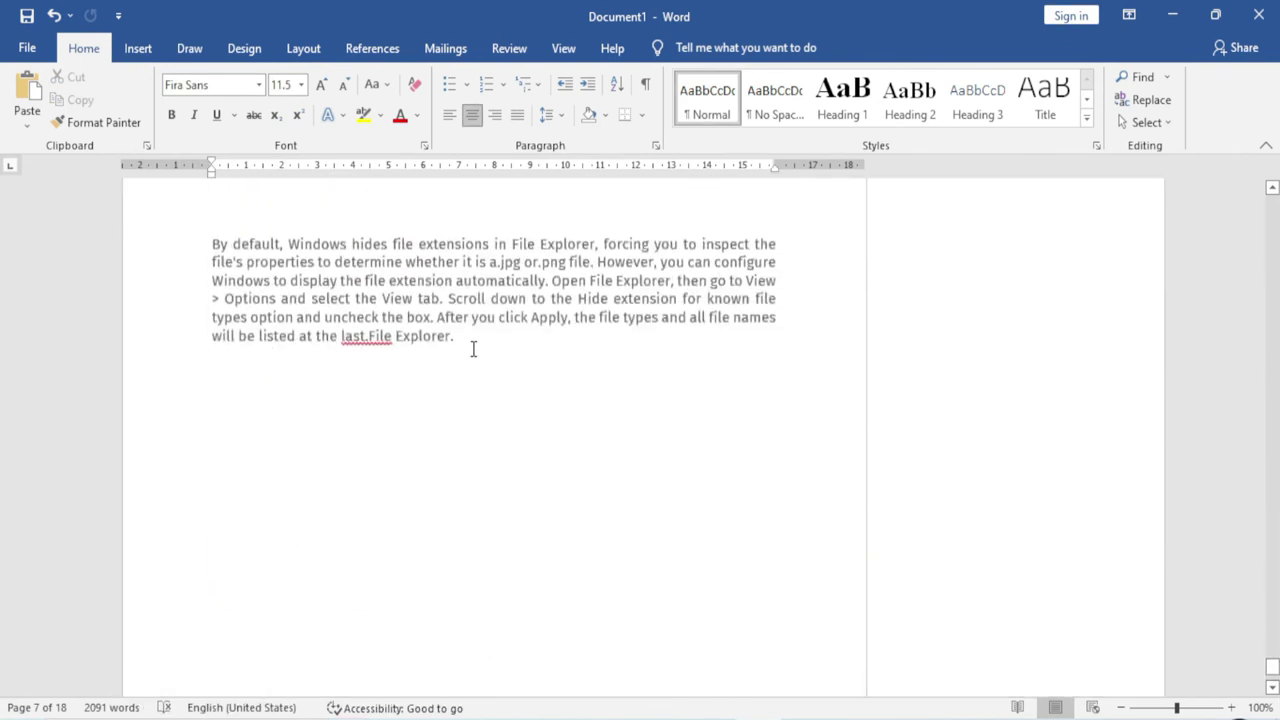
pyautogui.scroll(2, 474, 348)
pyautogui.scroll(2, 472, 352)
pyautogui.scroll(-3, 472, 352)
pyautogui.scroll(-2, 472, 352)
pyautogui.scroll(2, 472, 352)
pyautogui.scroll(3, 472, 352)
pyautogui.scroll(3, 474, 350)
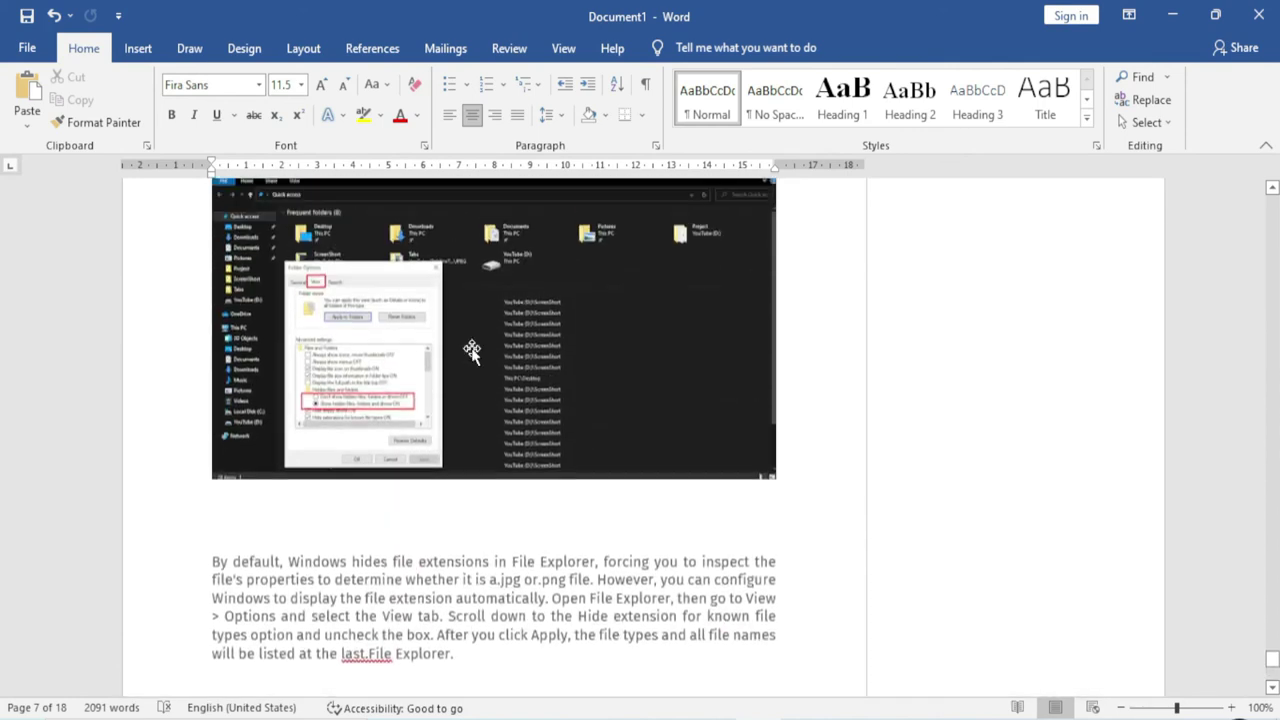
# - Turn on Select Objects and box-select the File Explorer screenshot on page 7
pyautogui.click(1158, 124)
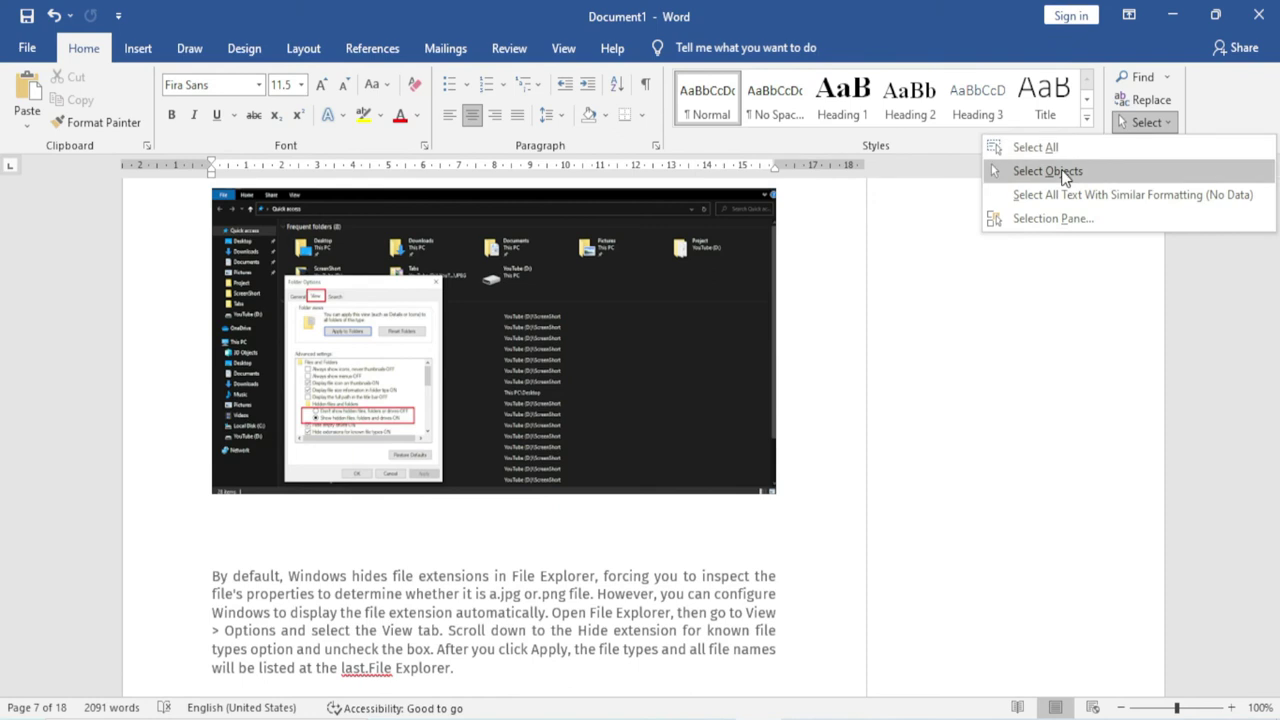
pyautogui.click(1064, 173)
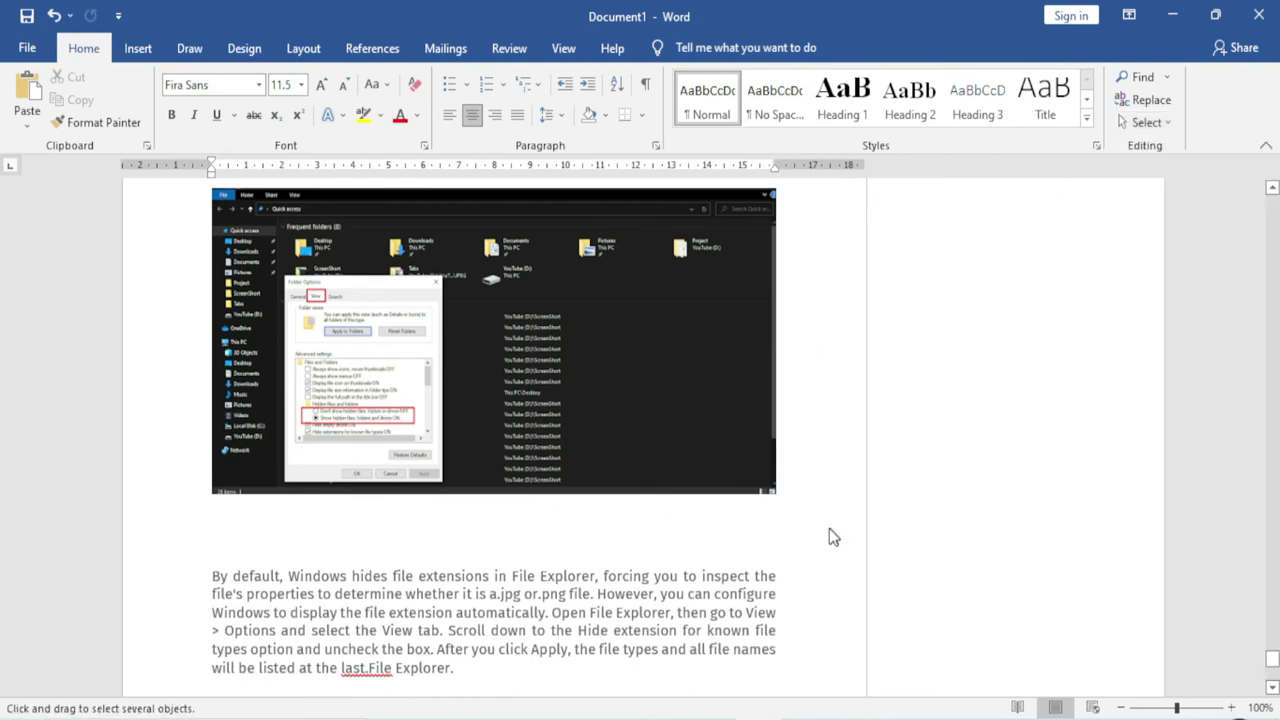
pyautogui.moveTo(829, 537); pyautogui.dragTo(150, 165)
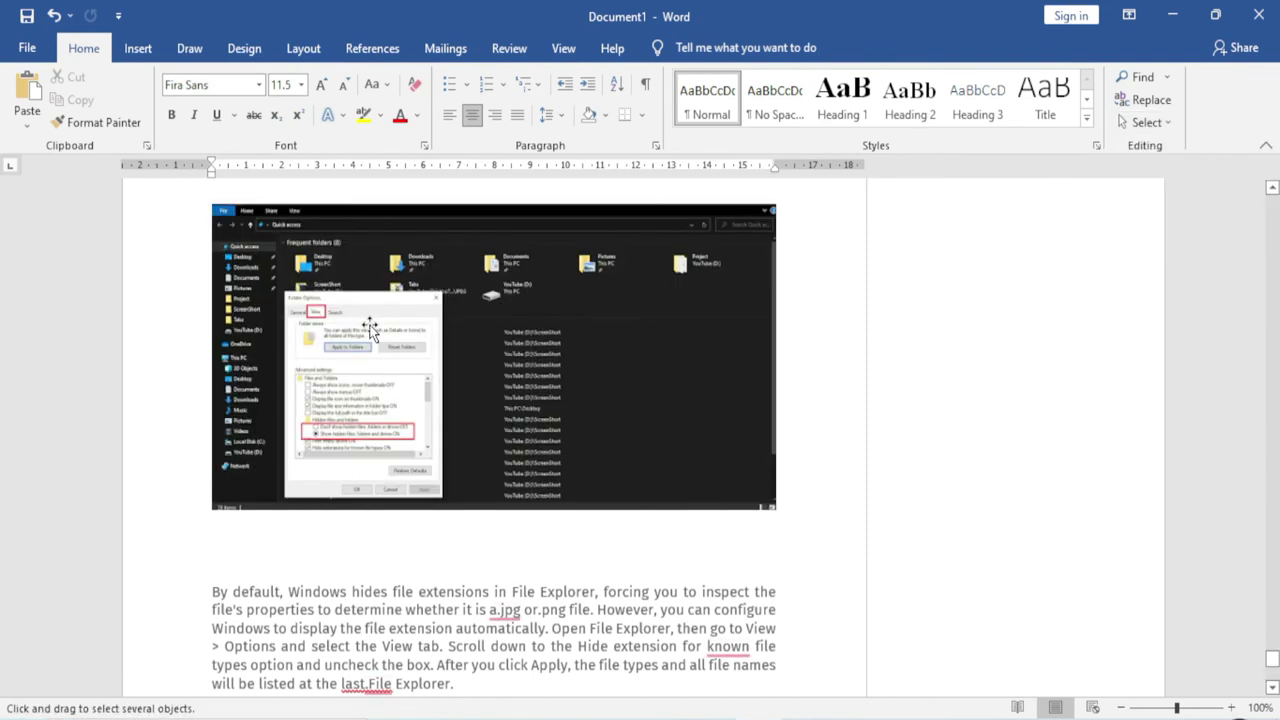
pyautogui.scroll(1, 370, 330)
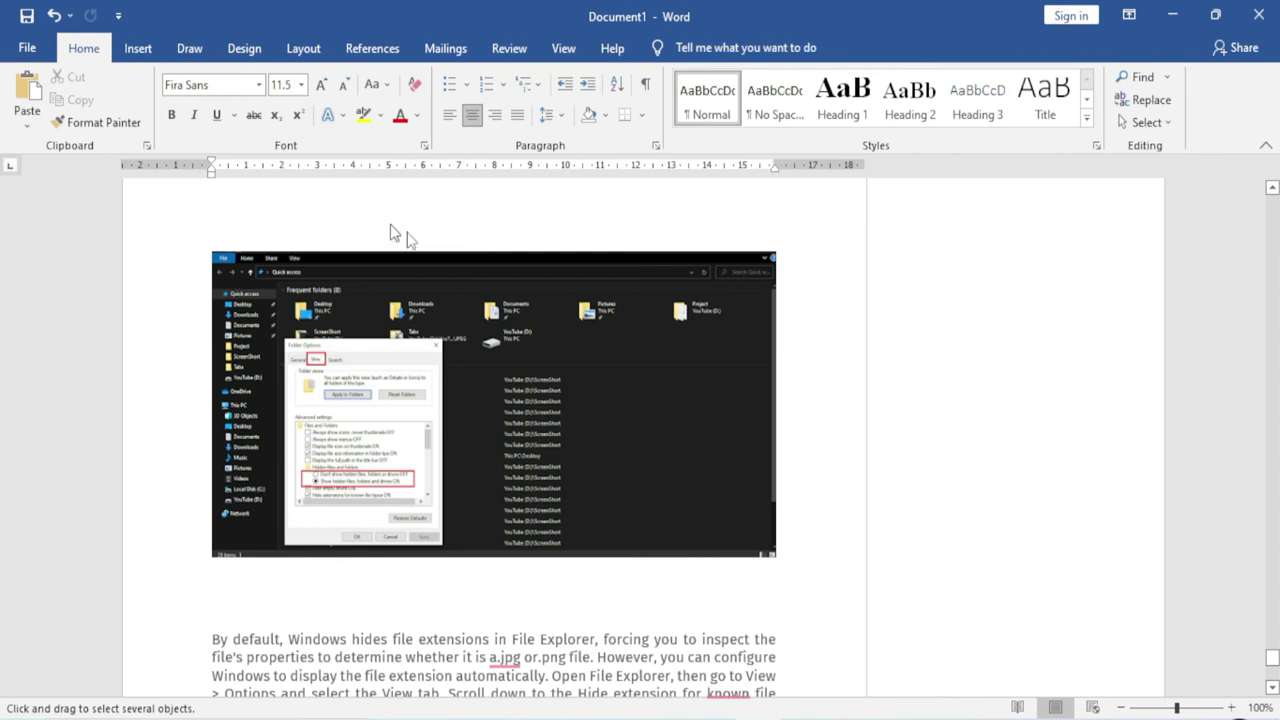
pyautogui.scroll(-4, 491, 465)
pyautogui.scroll(-2, 491, 465)
pyautogui.scroll(-3, 491, 465)
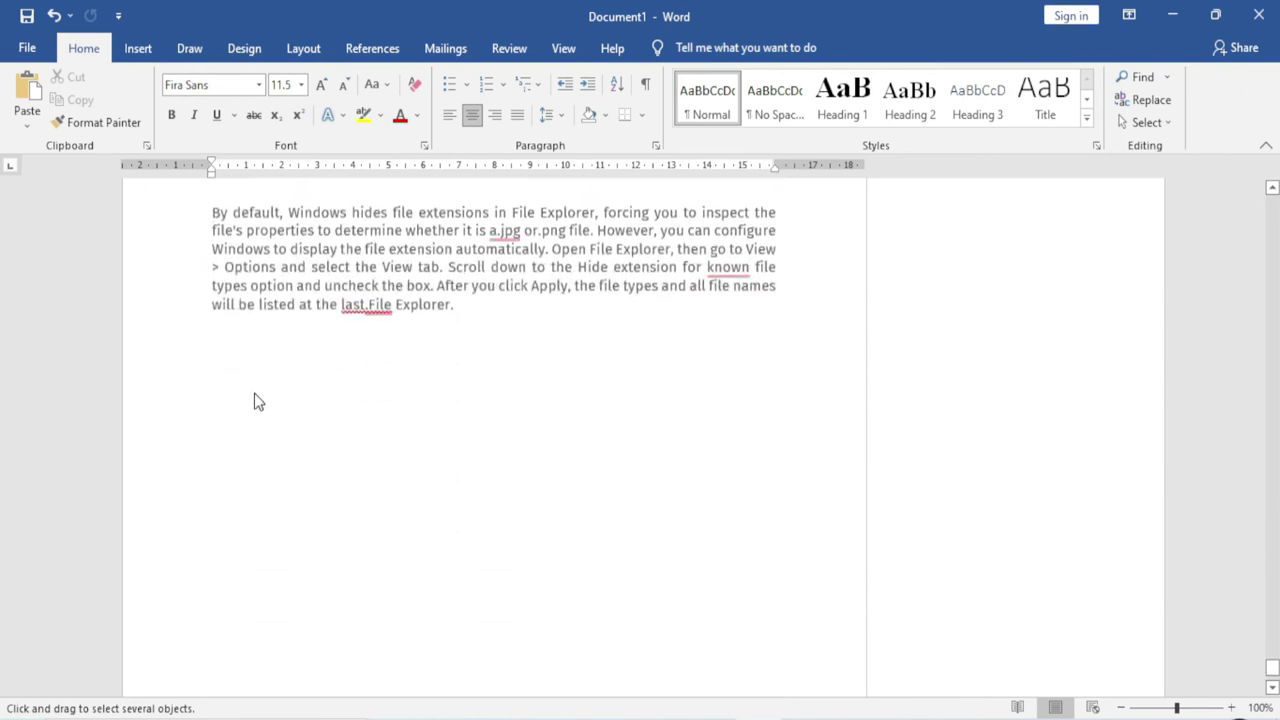
# - Pick the '555' AEI logo image from the Desktop via Insert > Pictures > This Device
pyautogui.click(138, 48)
pyautogui.click(186, 108)
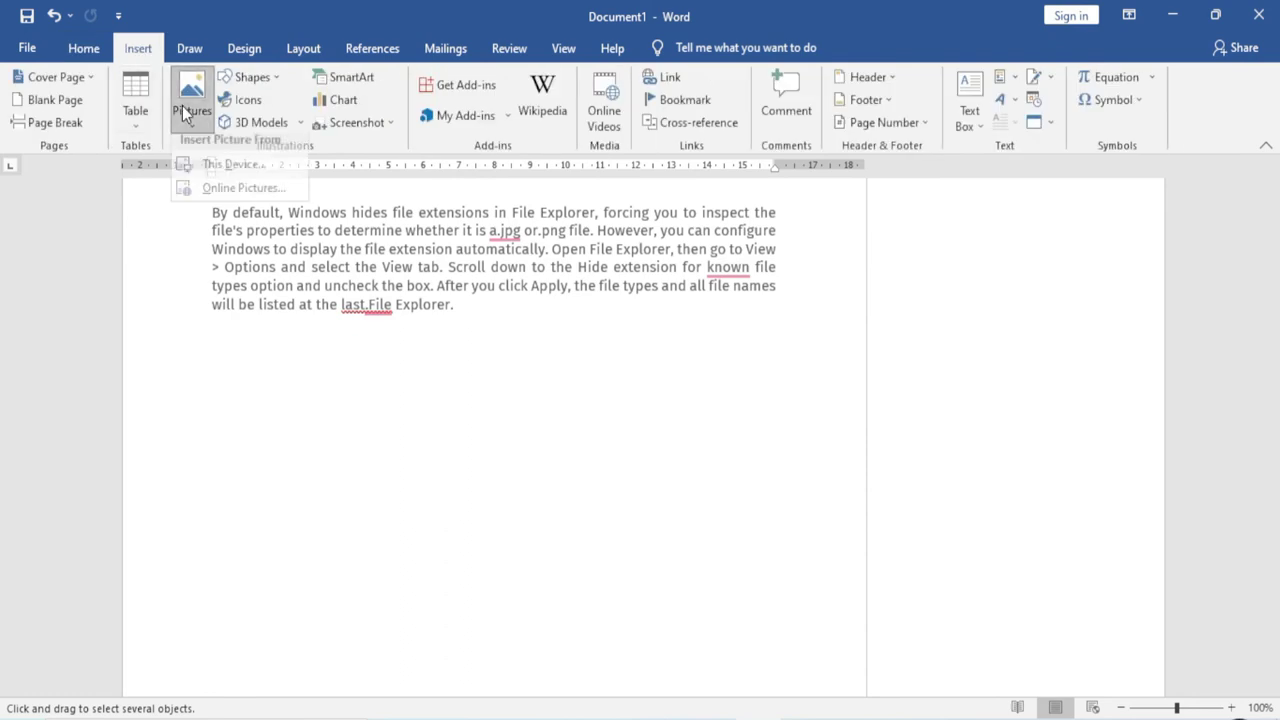
pyautogui.click(229, 166)
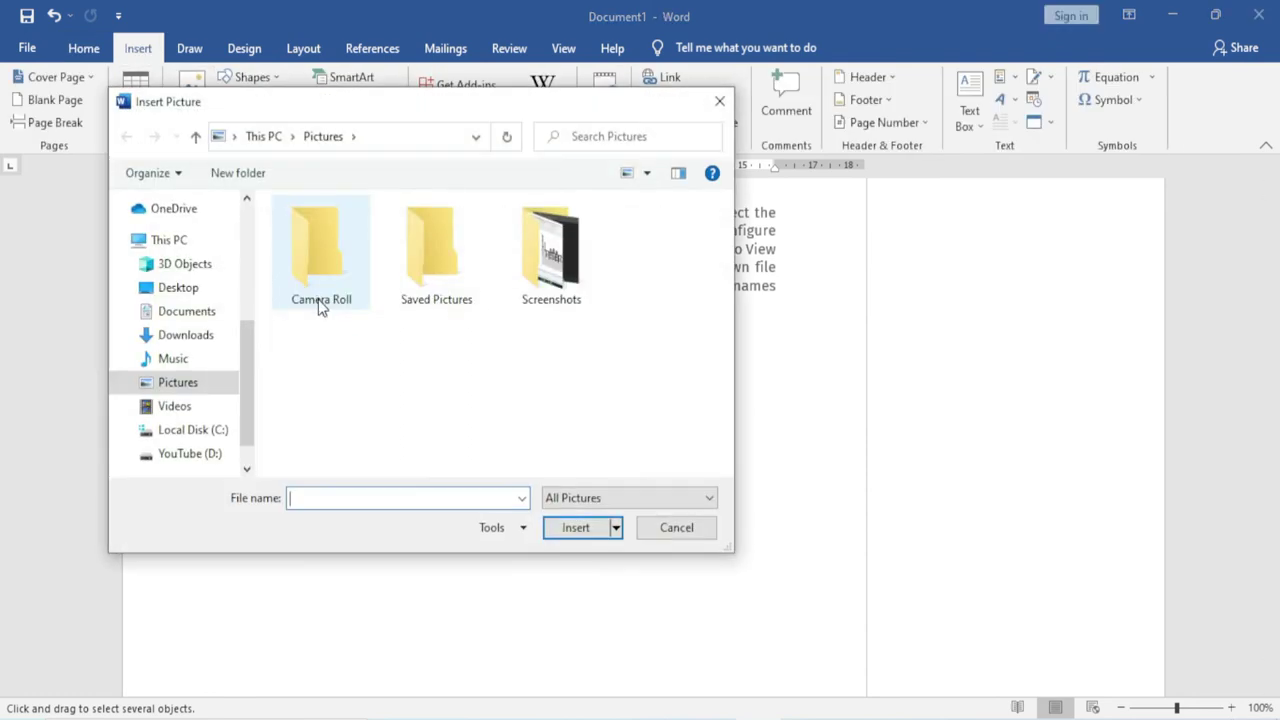
pyautogui.click(217, 290)
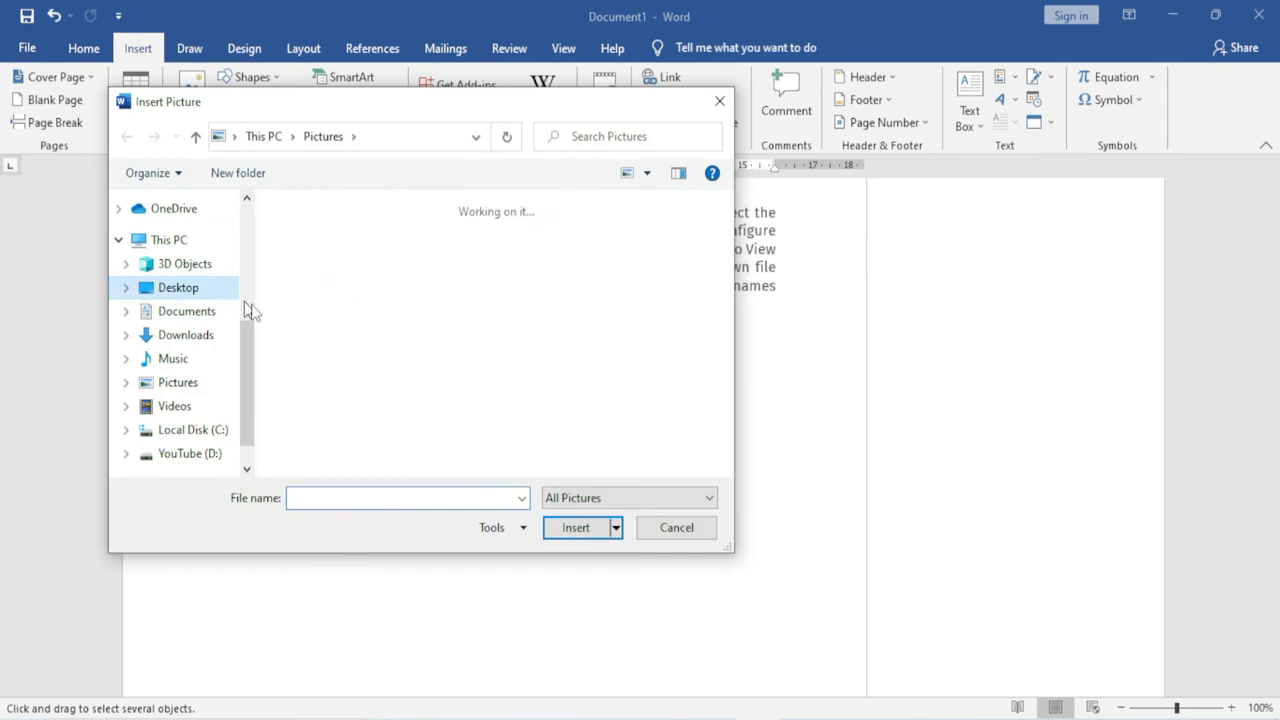
pyautogui.scroll(-5, 723, 362)
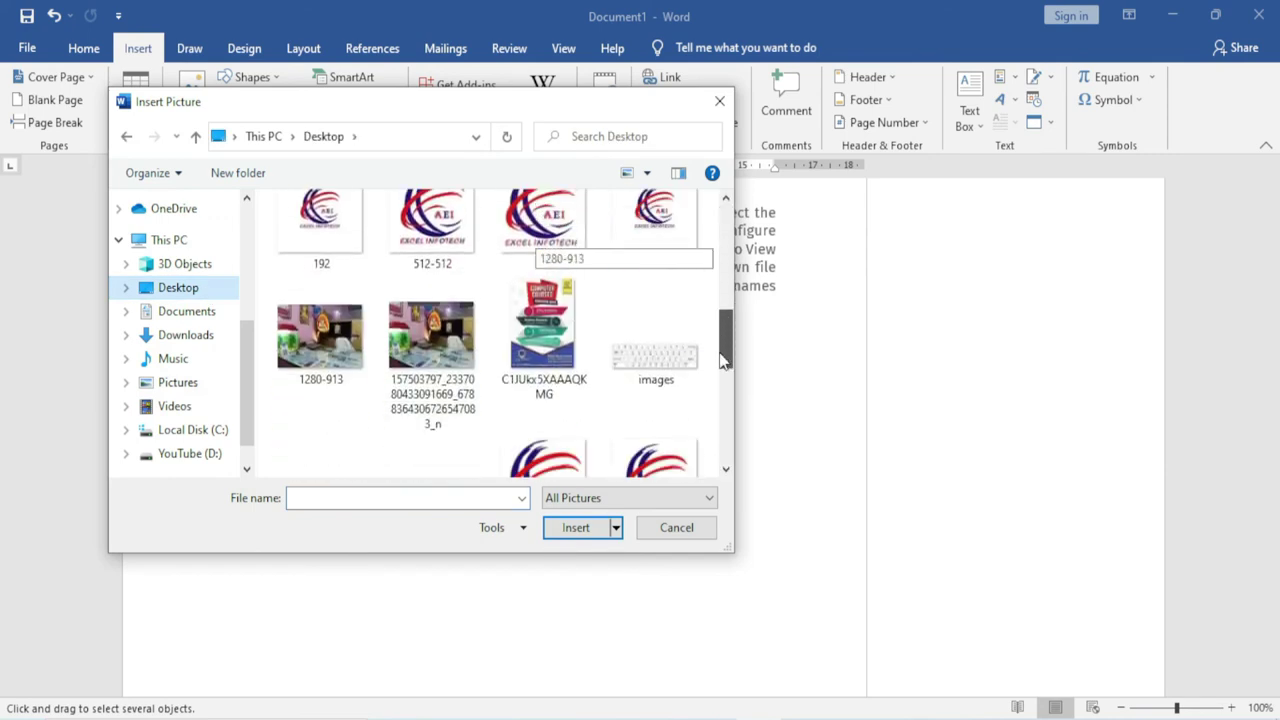
pyautogui.scroll(1, 723, 362)
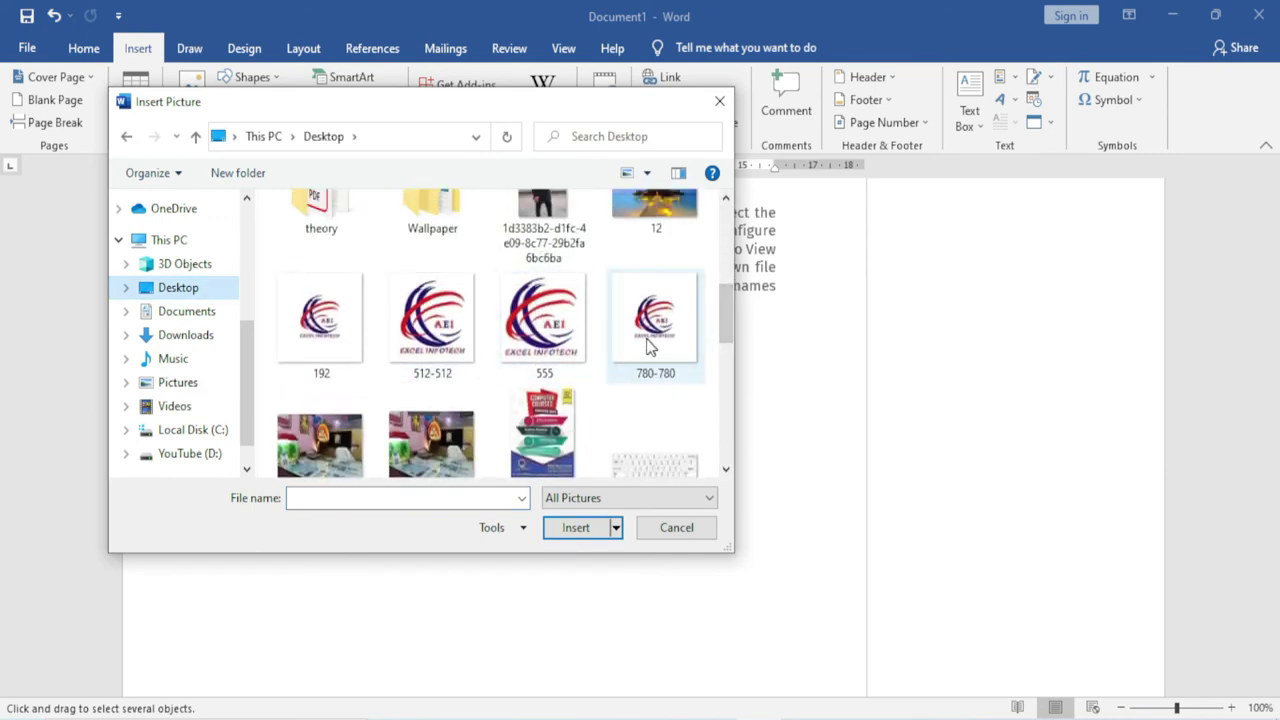
pyautogui.click(550, 345)
# - Set the logo to In Front of Text and drag it under the Quickly Jump Between Virtual Desktops heading
pyautogui.click(570, 527)
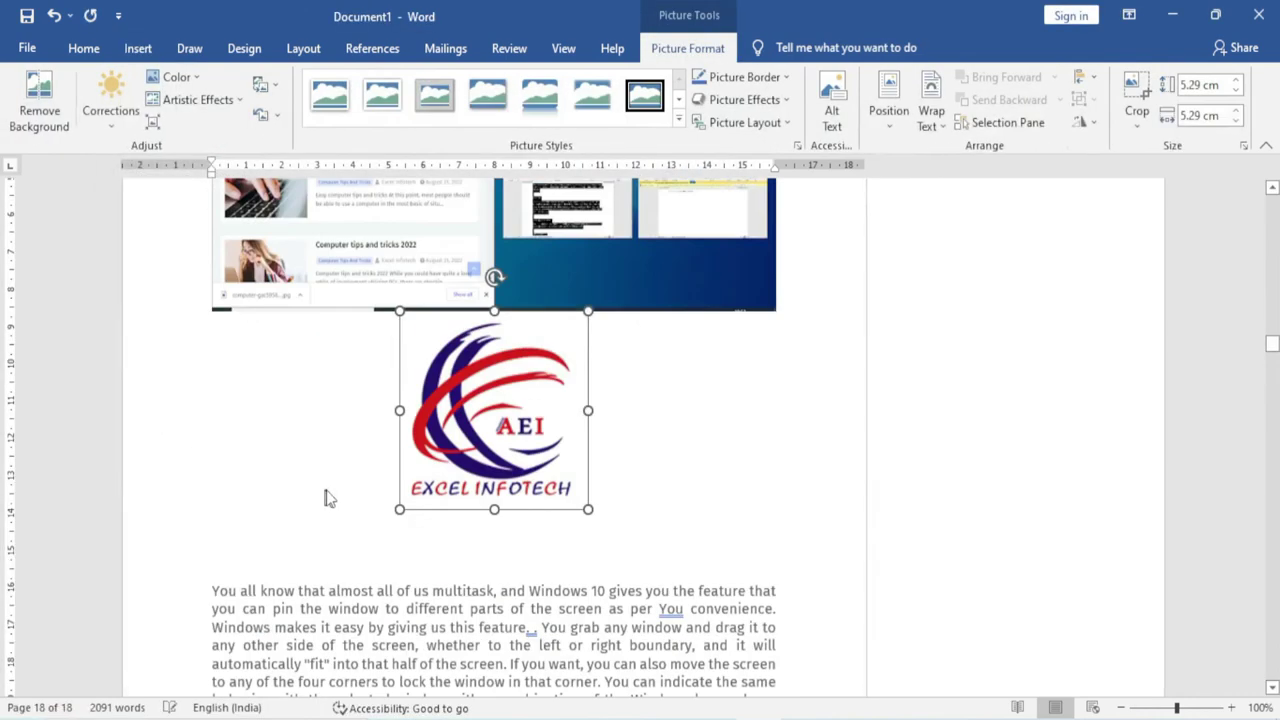
pyautogui.click(344, 495)
pyautogui.click(478, 442)
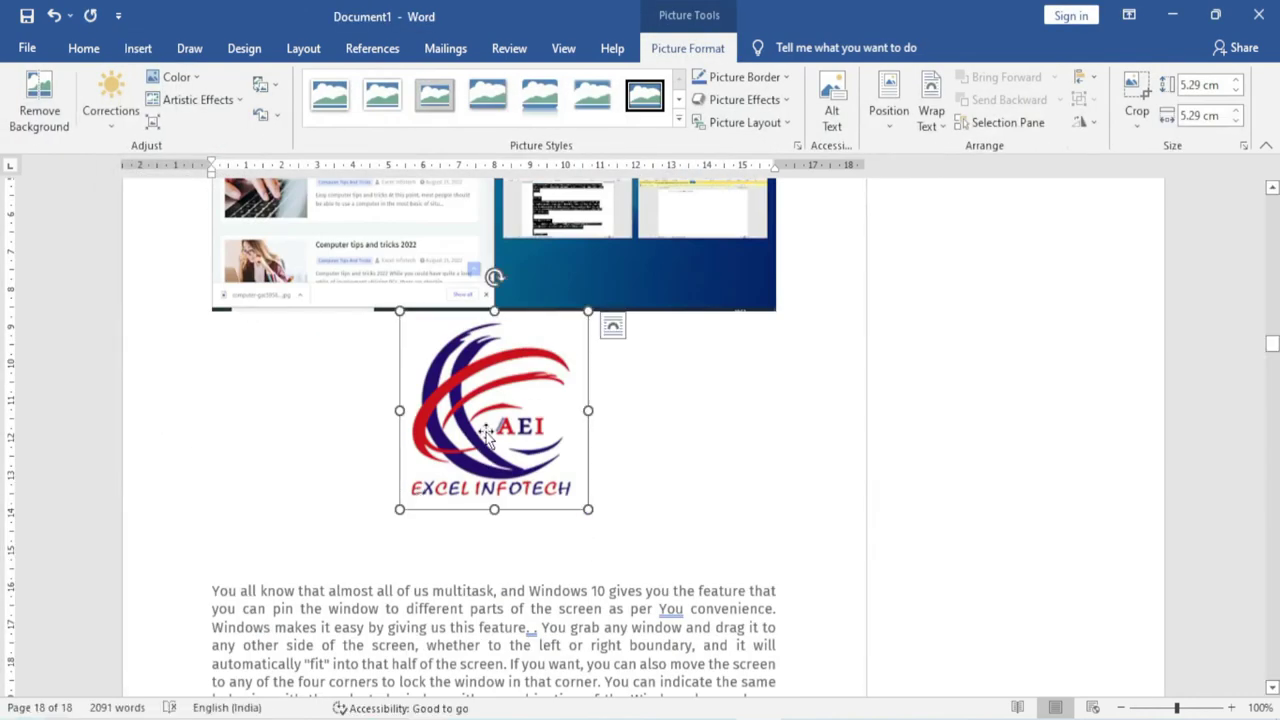
pyautogui.click(931, 118)
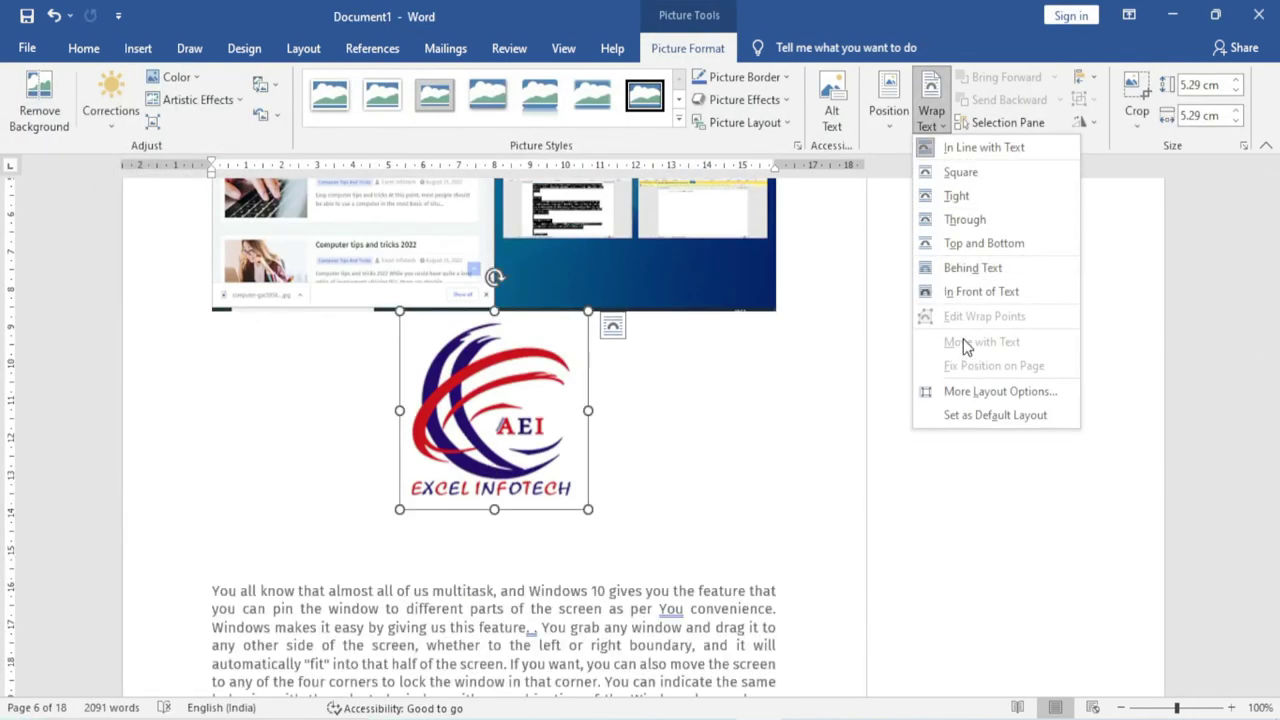
pyautogui.click(962, 291)
pyautogui.moveTo(505, 427); pyautogui.dragTo(541, 540)
pyautogui.scroll(-3, 606, 493)
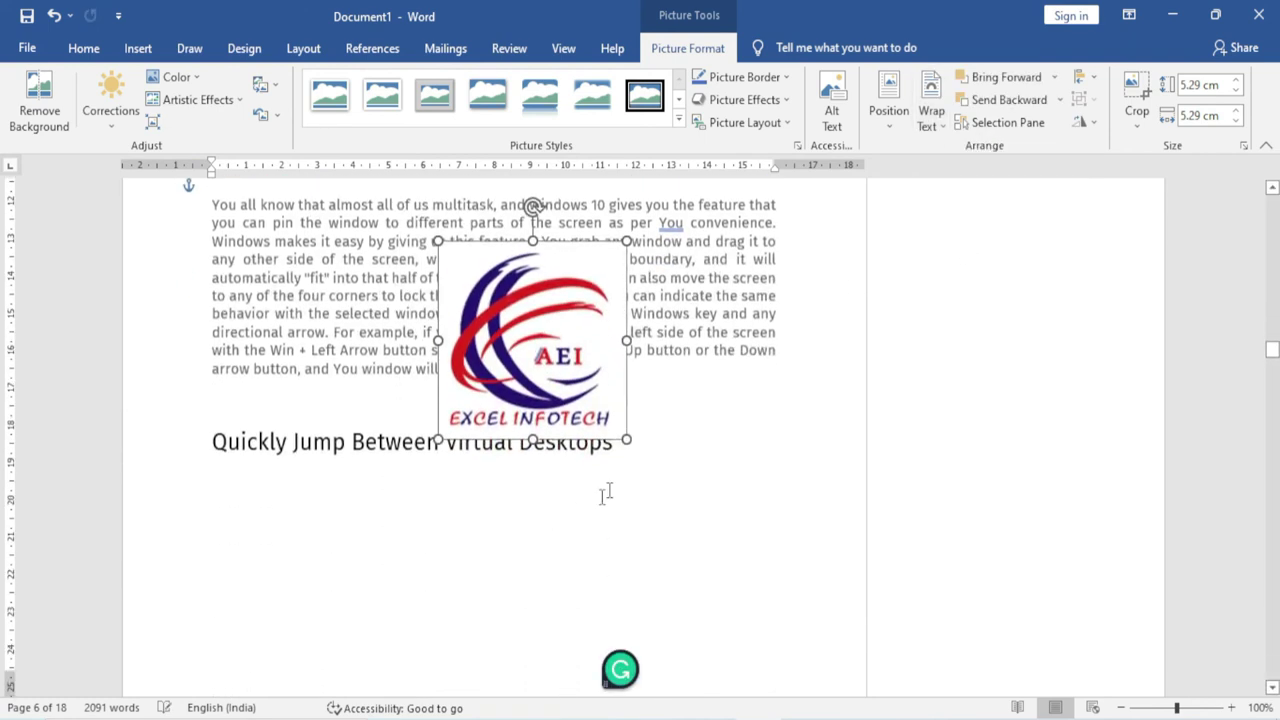
pyautogui.scroll(-1, 606, 493)
pyautogui.moveTo(532, 400); pyautogui.dragTo(313, 658)
pyautogui.scroll(-1, 460, 580)
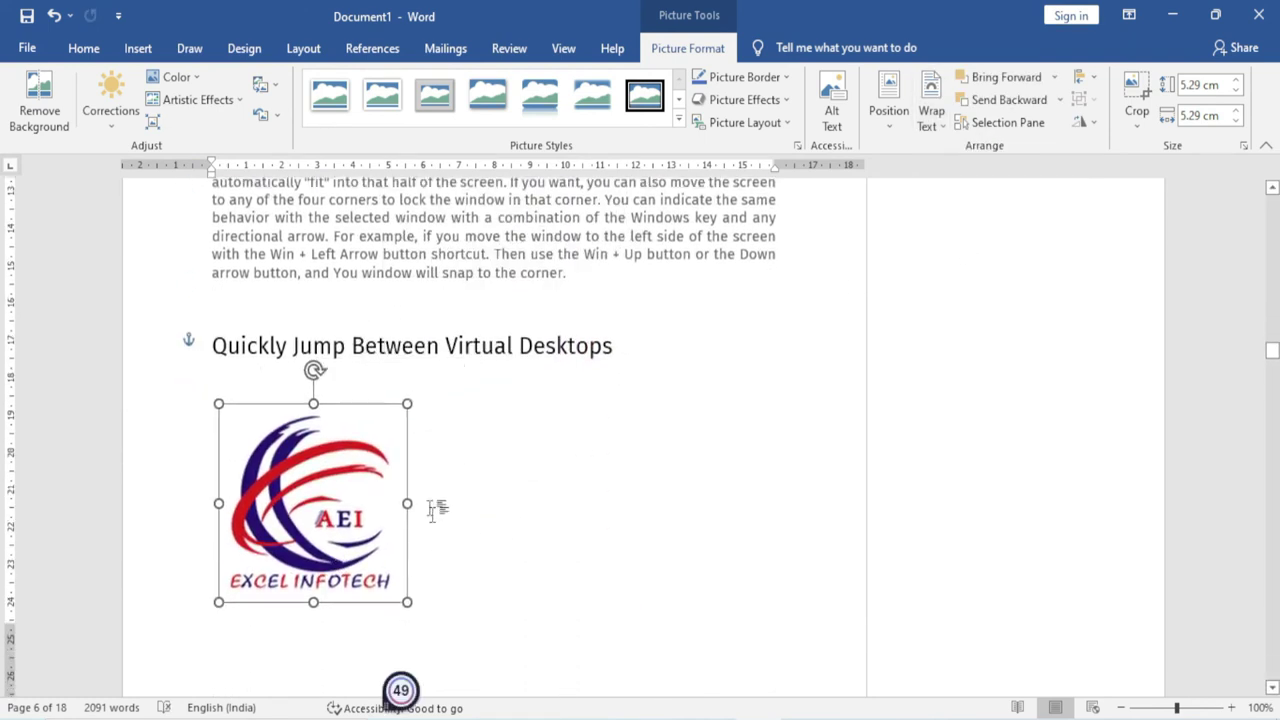
# - Draw a blue rectangle to the right of the logo
pyautogui.click(138, 48)
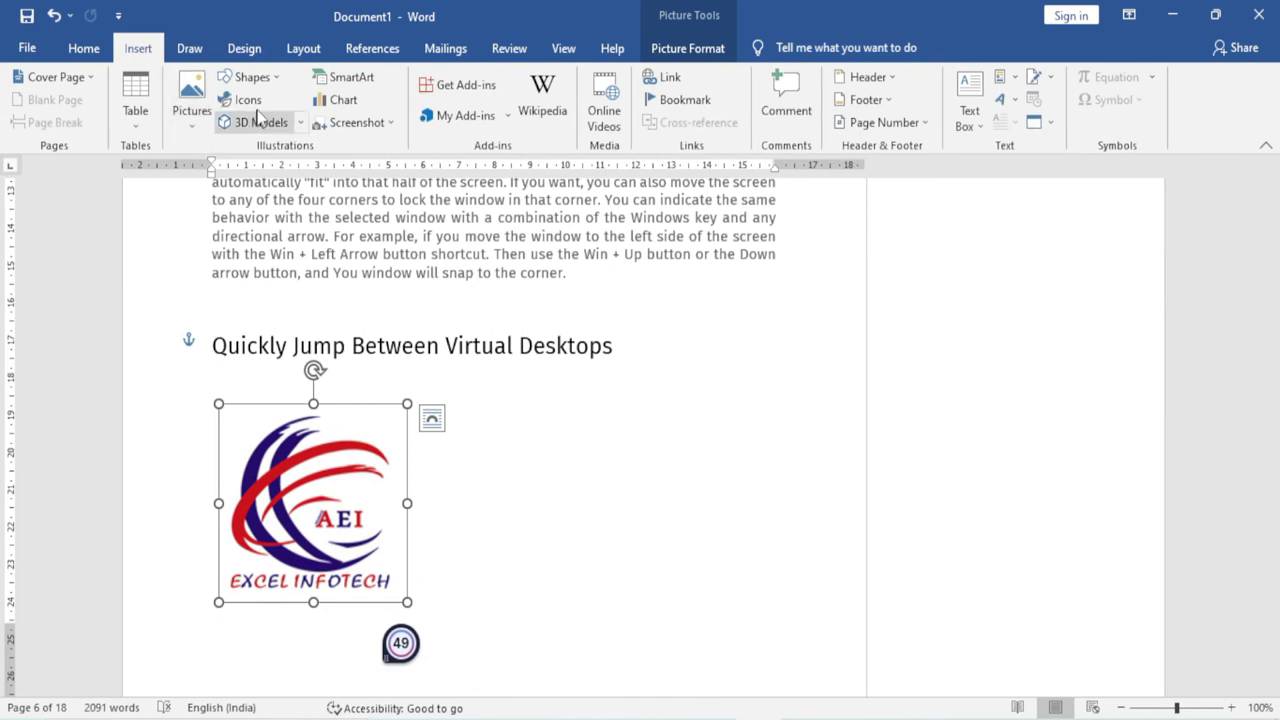
pyautogui.click(252, 77)
pyautogui.click(294, 158)
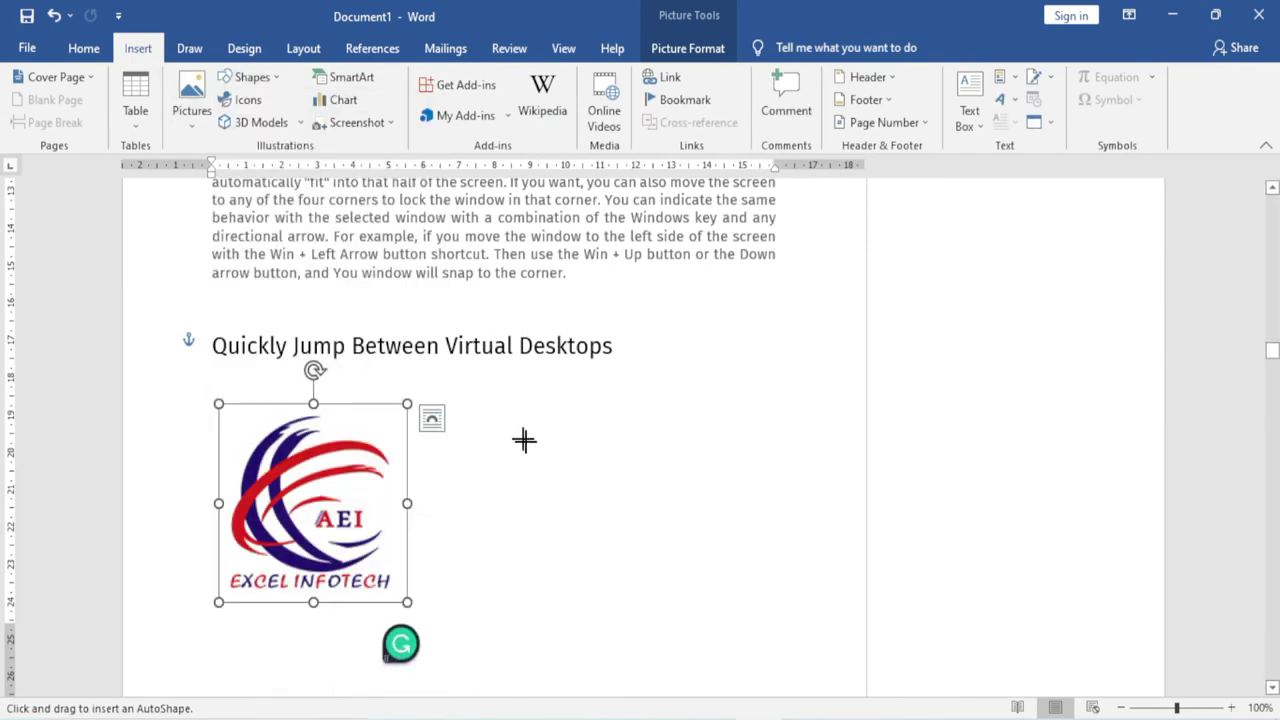
pyautogui.moveTo(514, 428); pyautogui.dragTo(737, 617)
pyautogui.moveTo(634, 491); pyautogui.dragTo(606, 491)
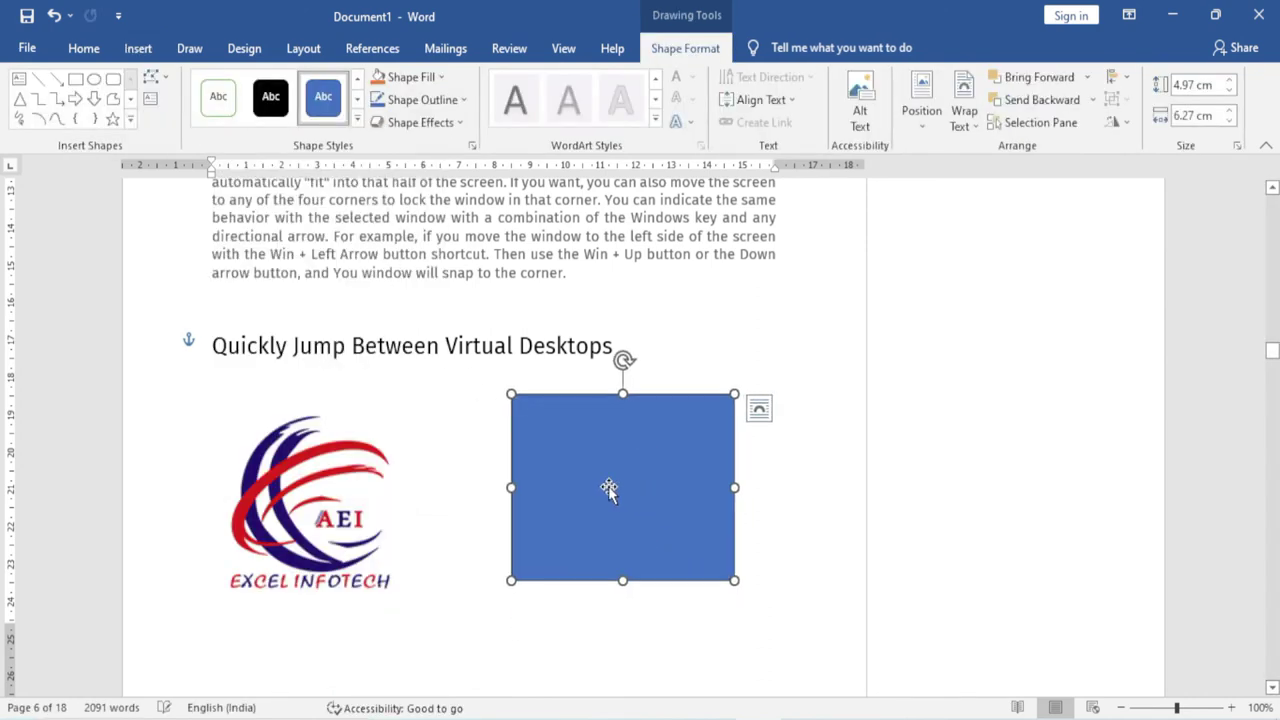
pyautogui.click(530, 641)
# - Turn on Select Objects, box-select the AEI logo and the blue rectangle, then clear the selection
pyautogui.click(1160, 123)
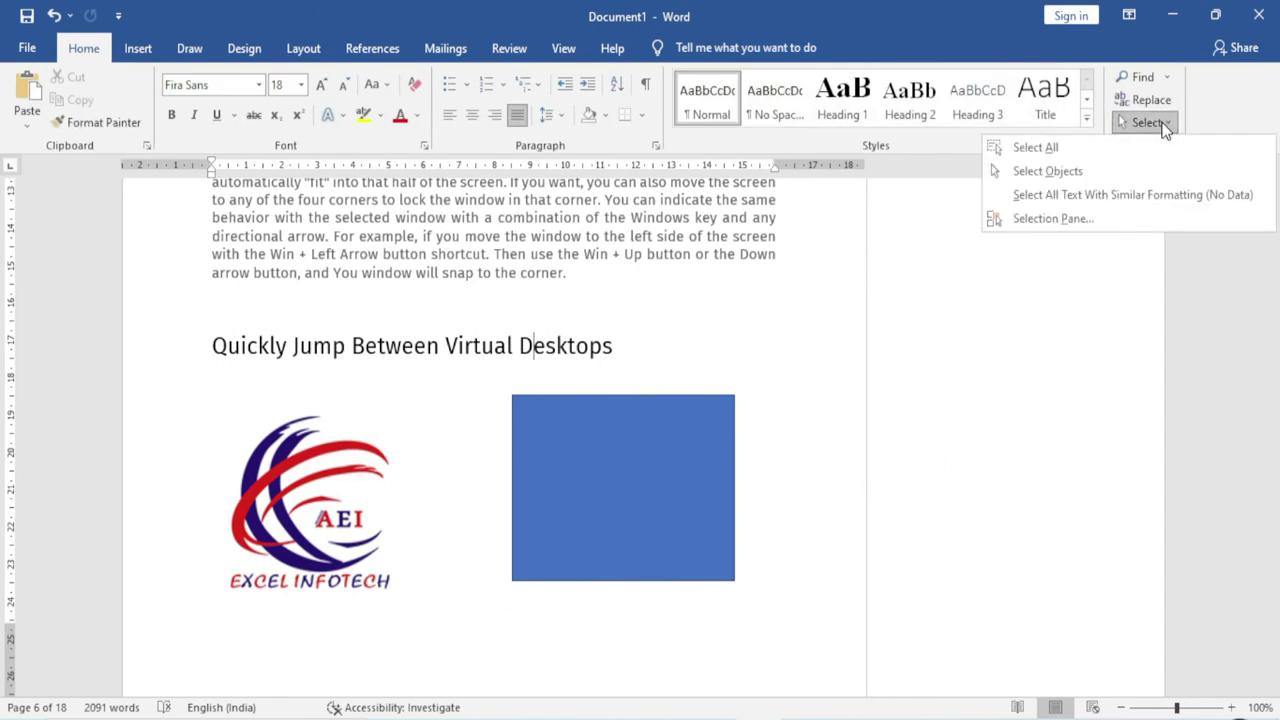
pyautogui.click(1055, 172)
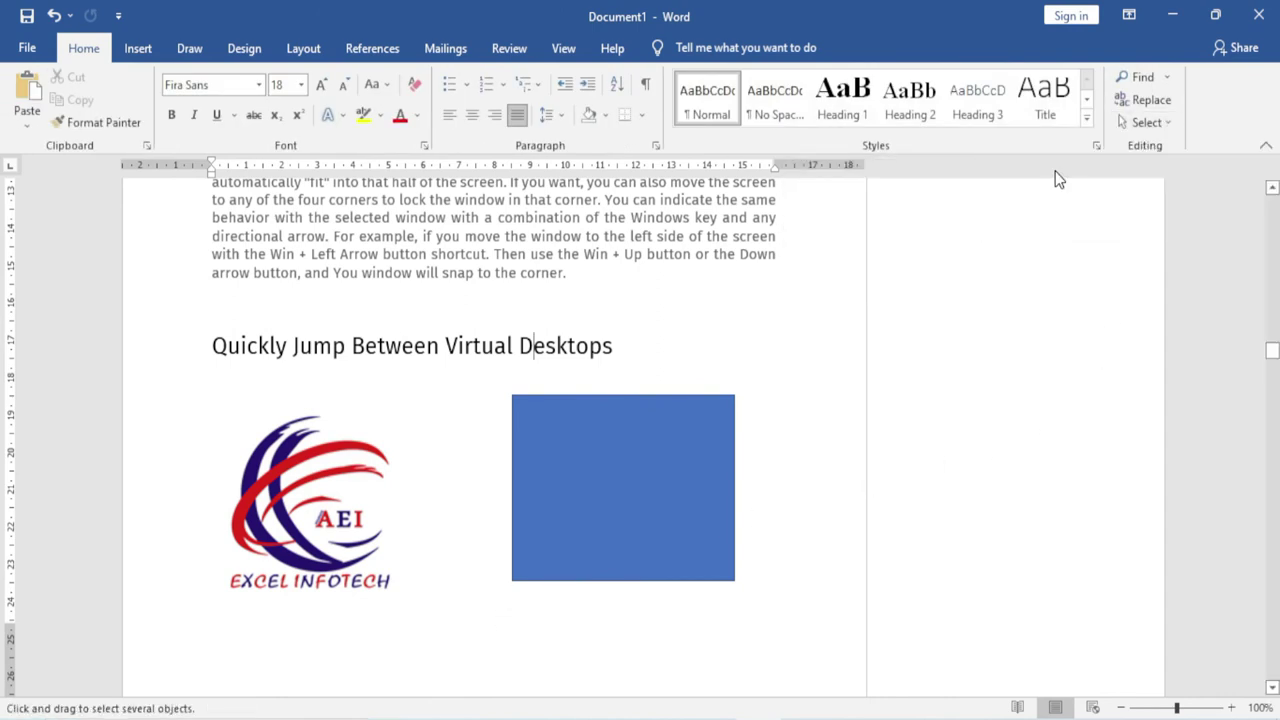
pyautogui.moveTo(170, 356); pyautogui.dragTo(459, 660)
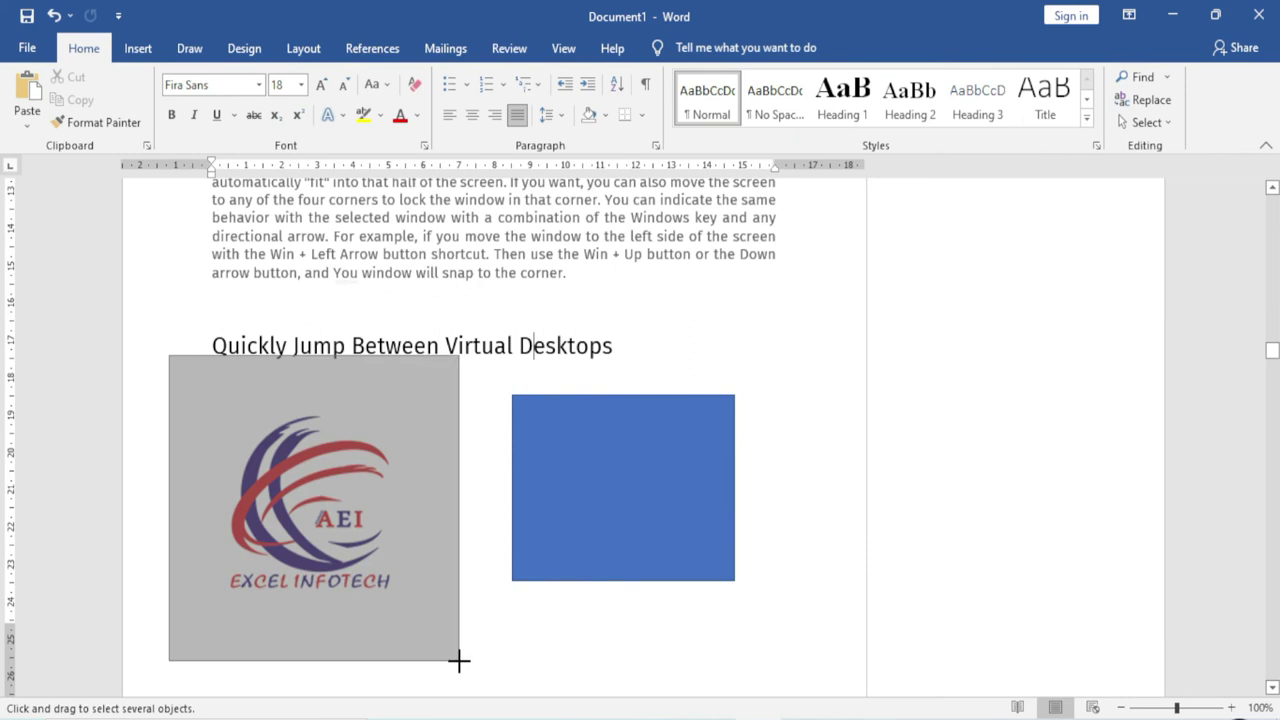
pyautogui.moveTo(483, 368); pyautogui.dragTo(785, 638)
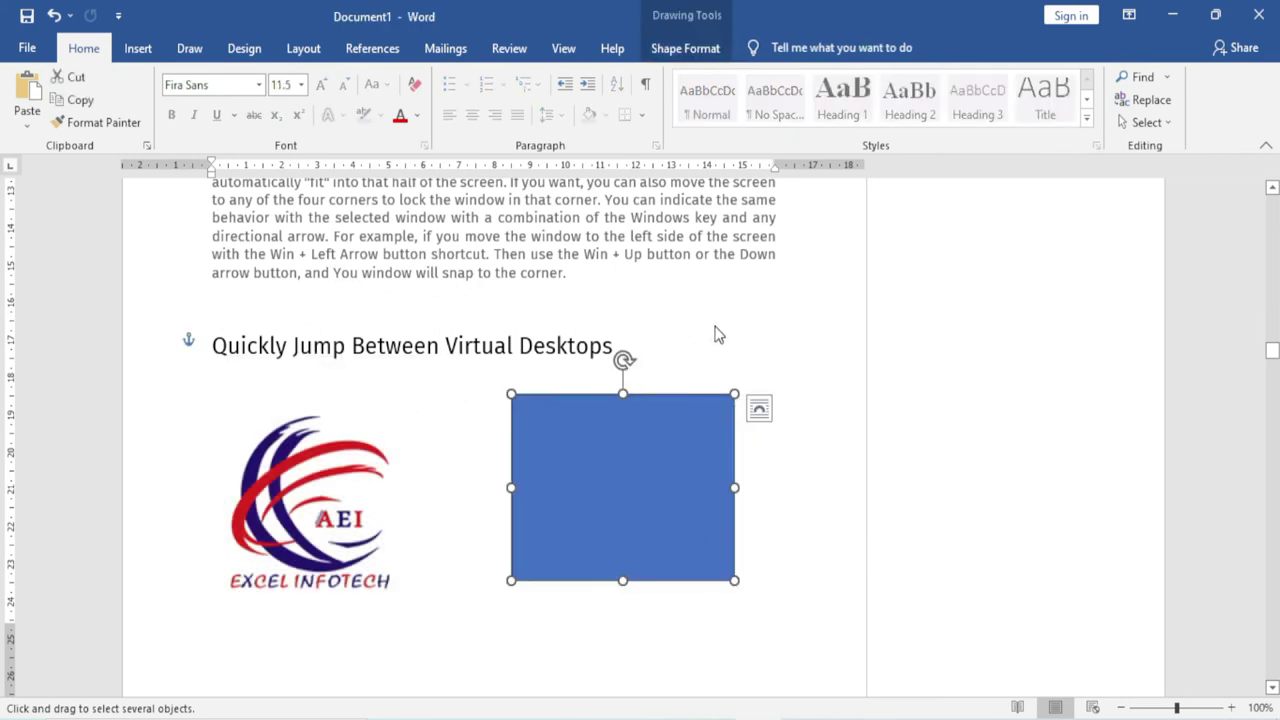
pyautogui.moveTo(740, 316); pyautogui.dragTo(150, 195)
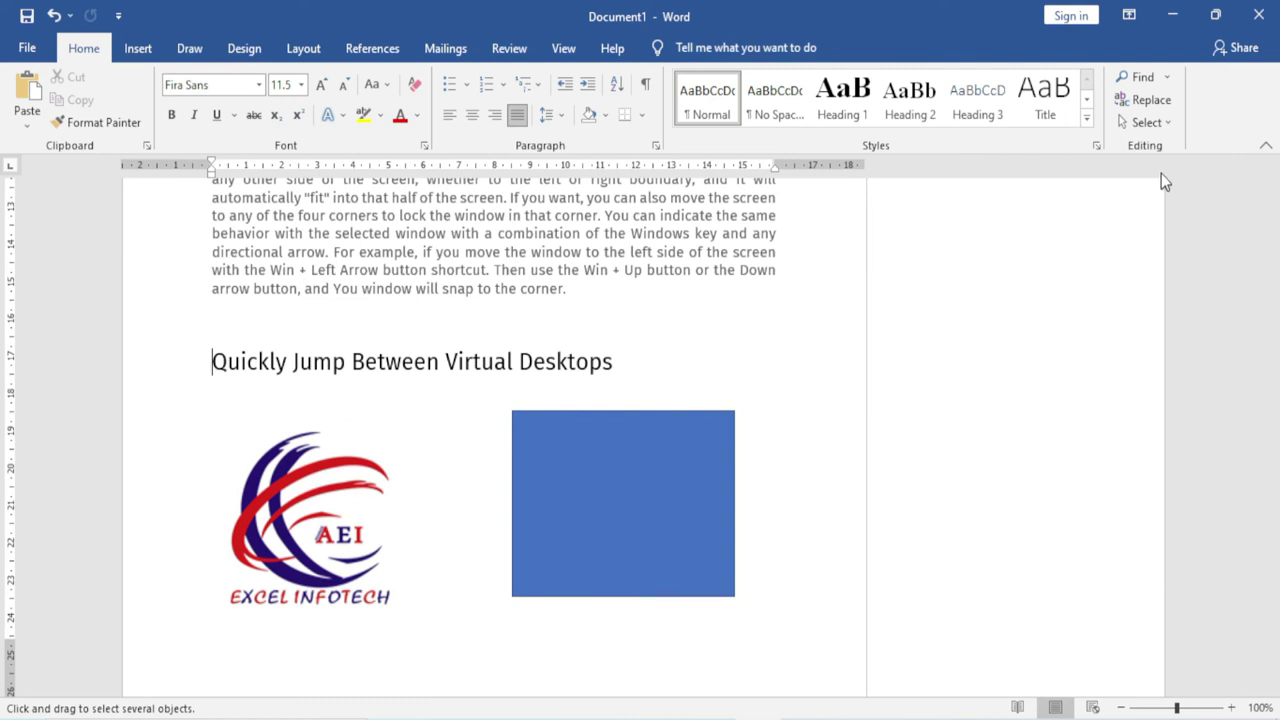
pyautogui.click(1159, 121)
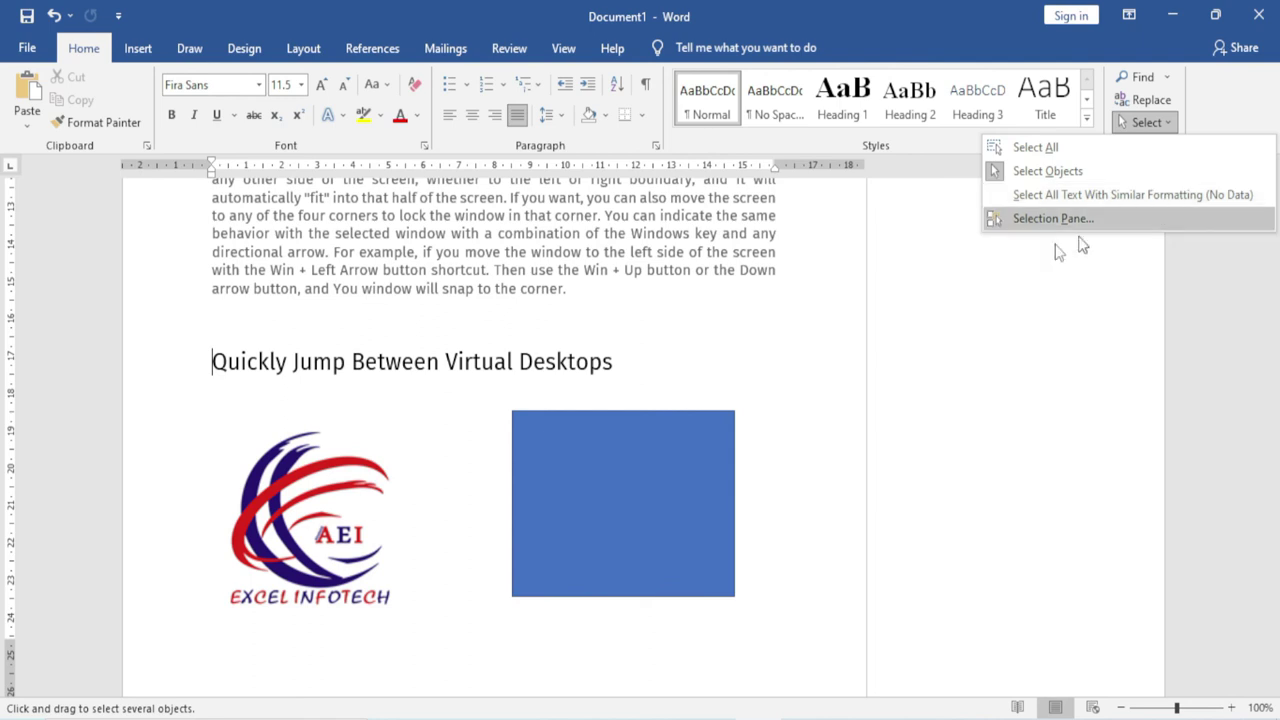
# - Exit Select Objects mode back on page 1 and highlight 'operating system' in the intro
pyautogui.click(724, 340)
pyautogui.scroll(4, 724, 340)
pyautogui.scroll(5, 725, 345)
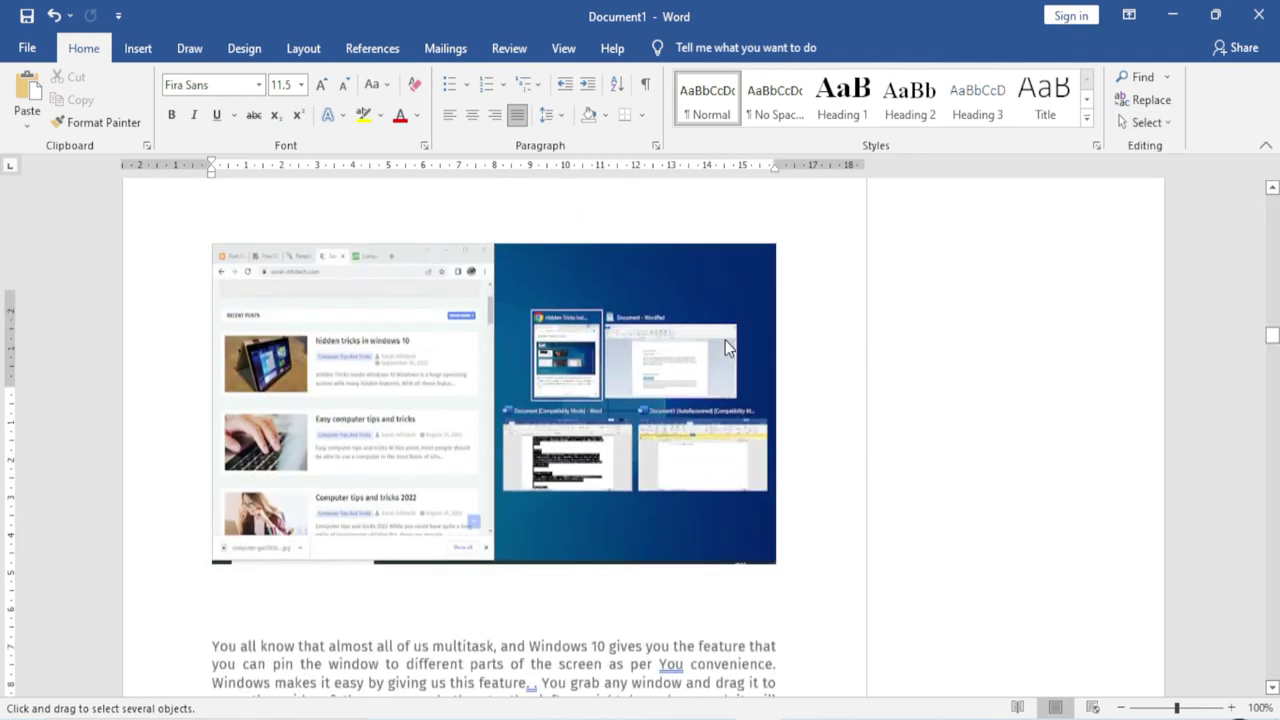
pyautogui.scroll(3, 725, 340)
pyautogui.moveTo(1272, 338); pyautogui.dragTo(1272, 203)
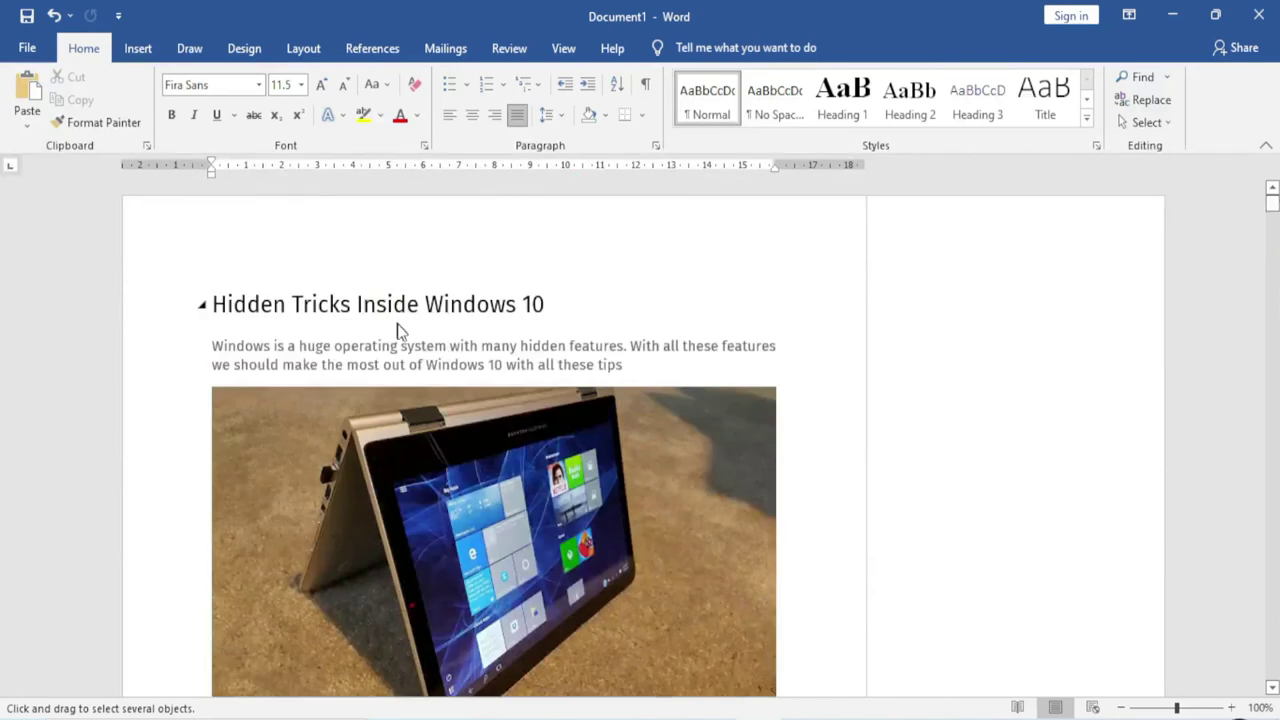
pyautogui.press('Escape')
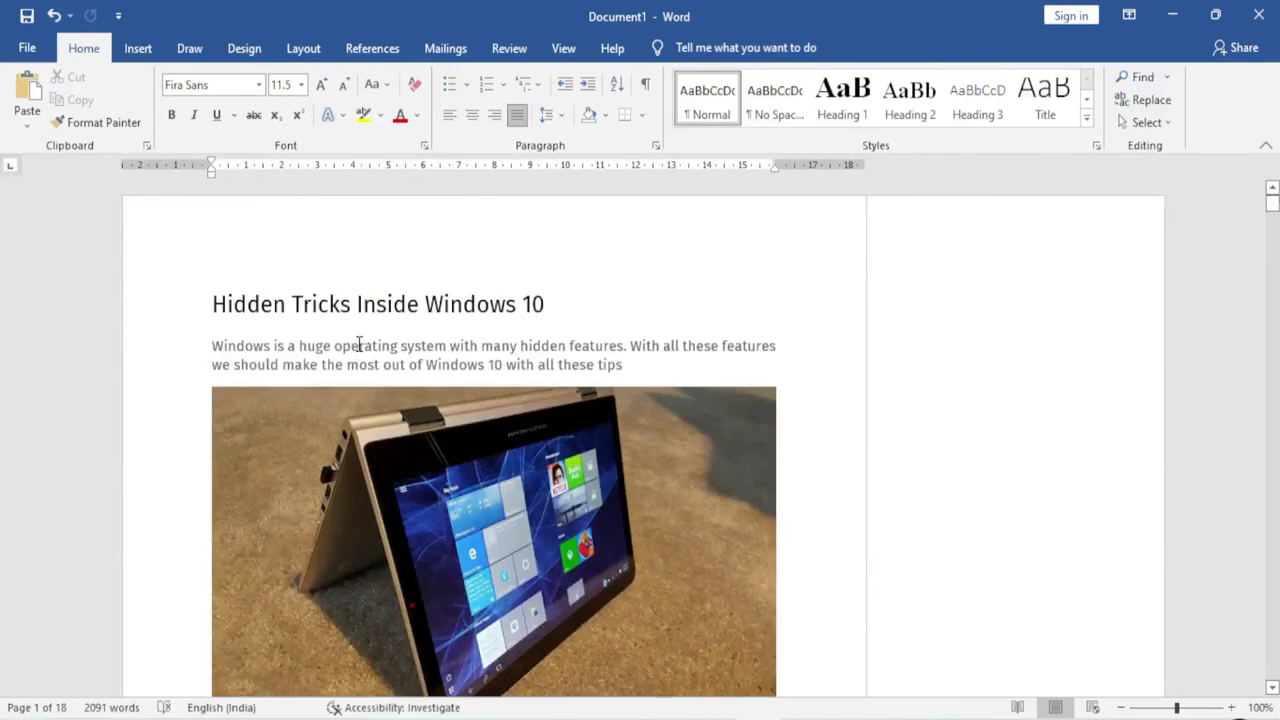
pyautogui.moveTo(379, 346); pyautogui.dragTo(445, 347)
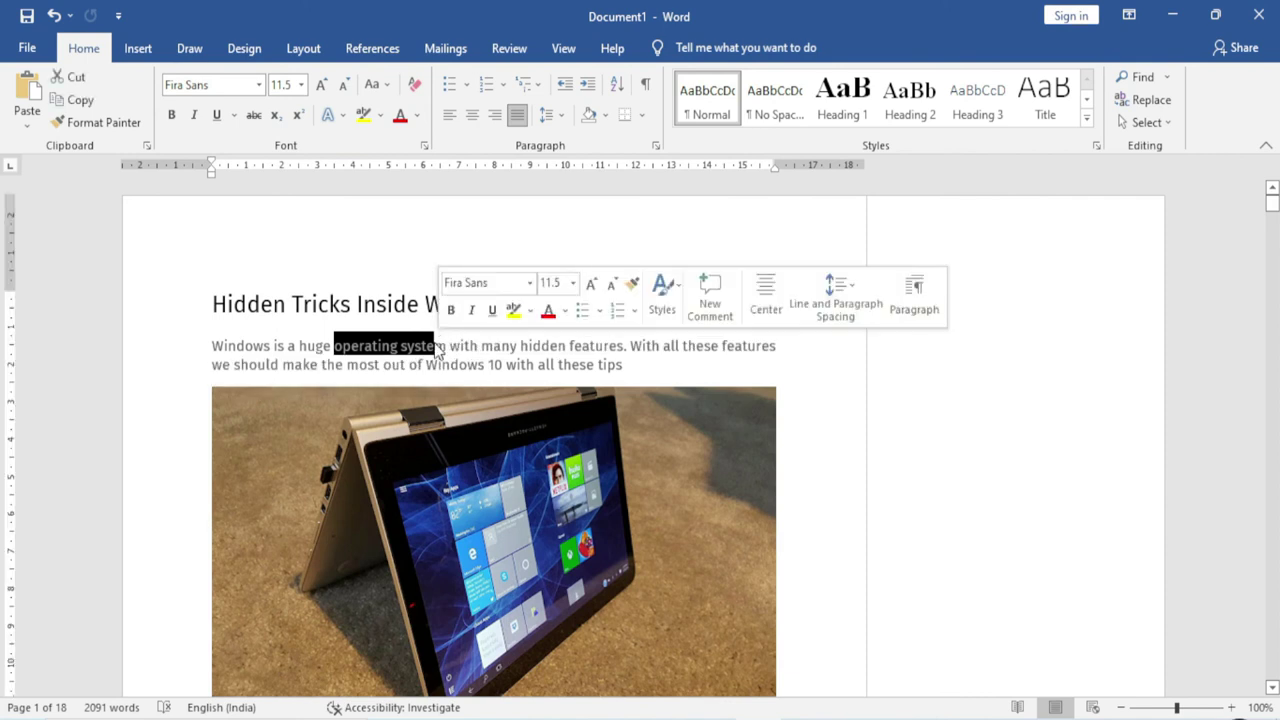
# - Select all text formatted like the intro paragraph and scroll through the document to verify it
pyautogui.click(1147, 122)
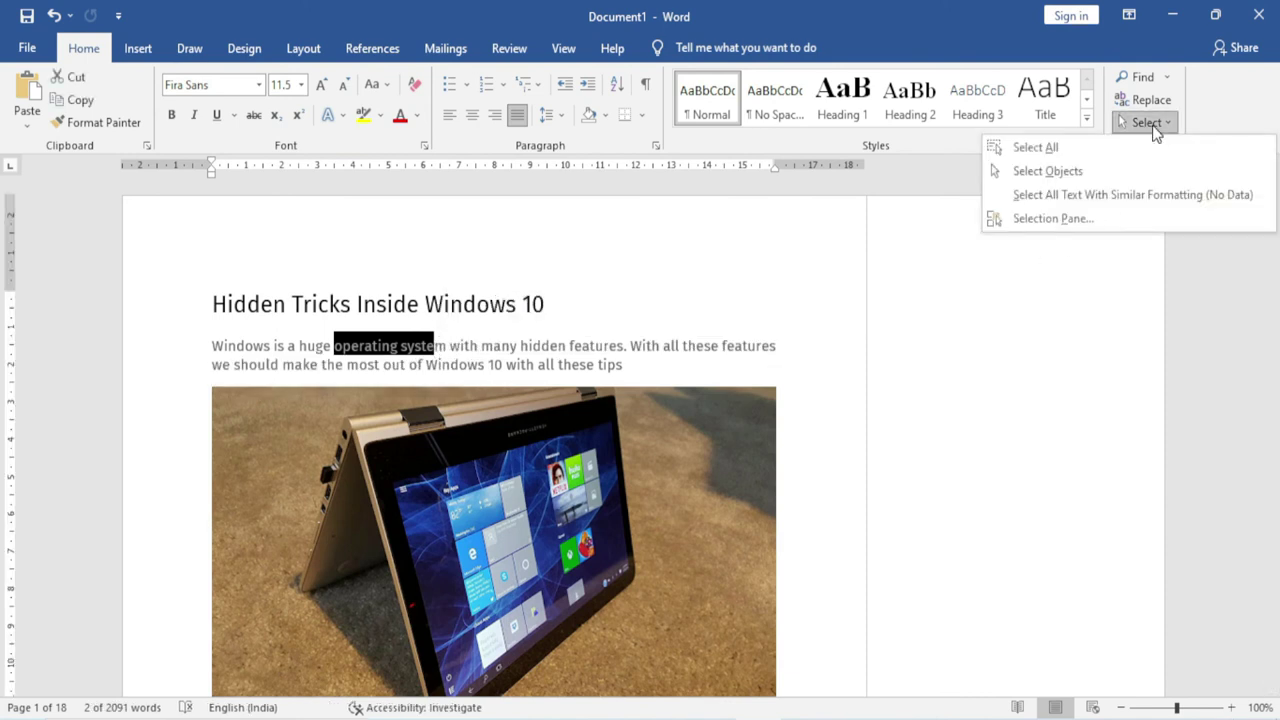
pyautogui.click(1077, 197)
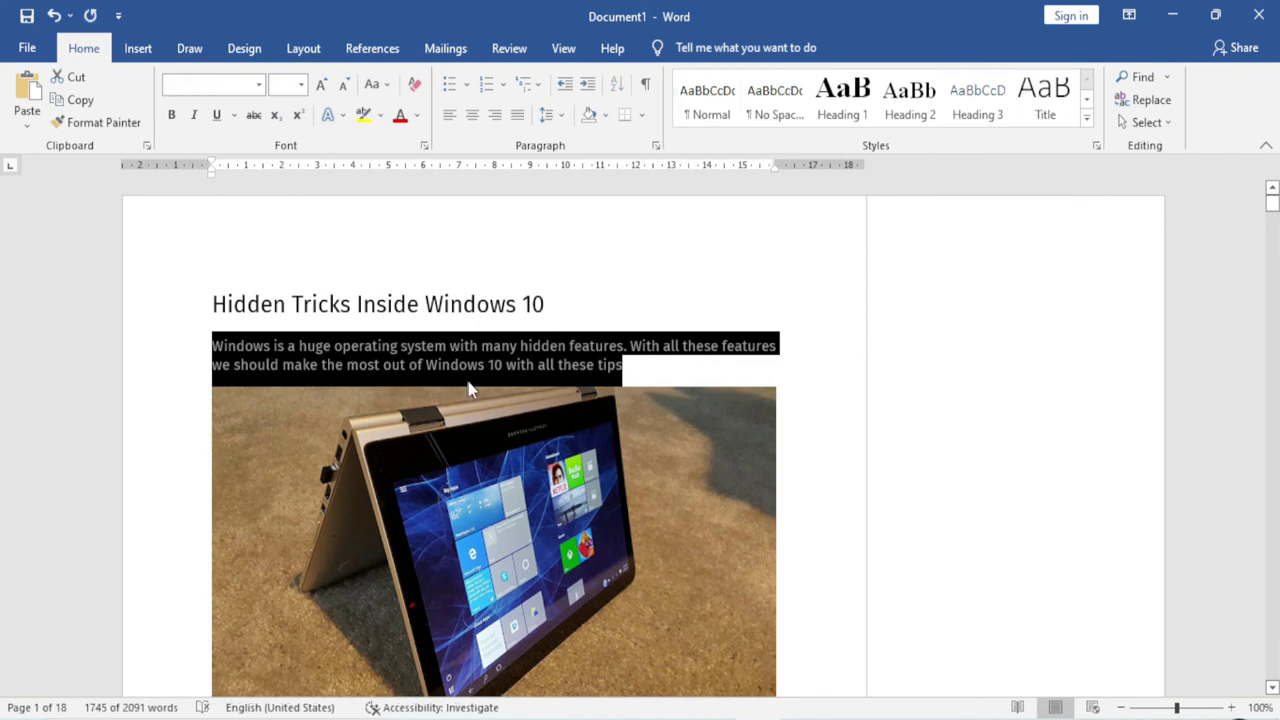
pyautogui.scroll(-3, 608, 466)
pyautogui.scroll(-5, 608, 466)
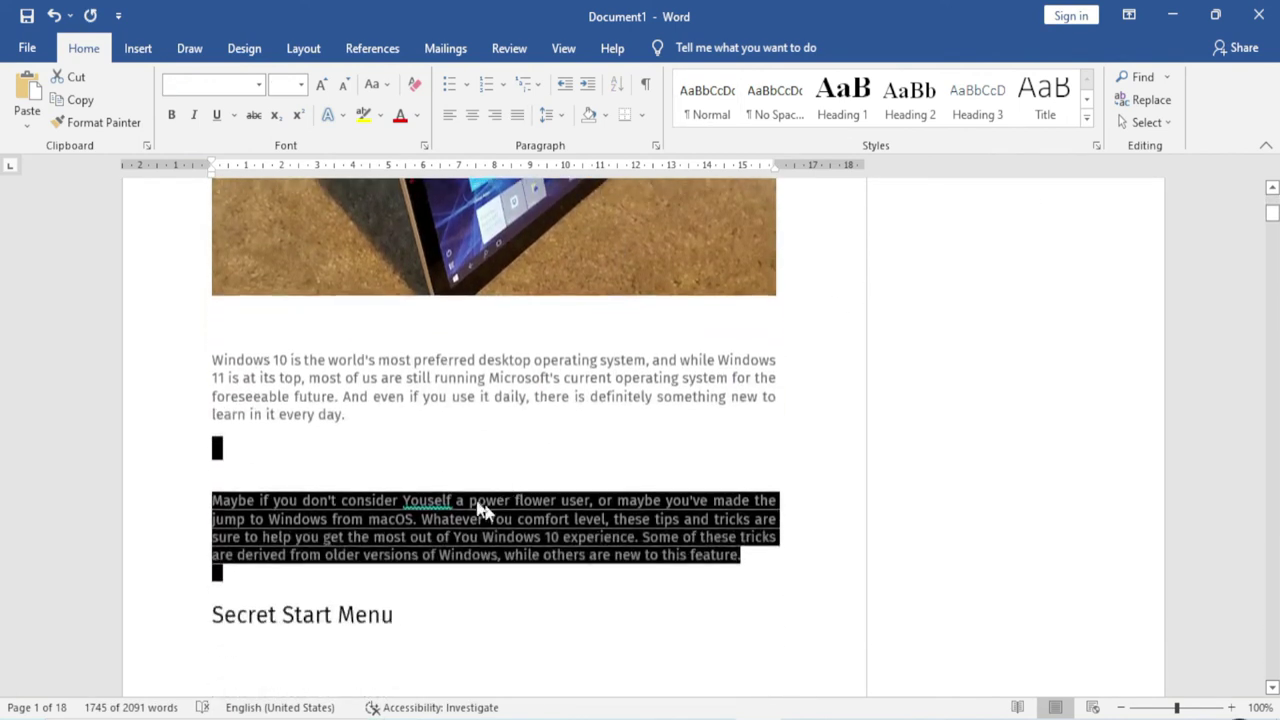
pyautogui.scroll(3, 471, 461)
pyautogui.scroll(-7, 449, 555)
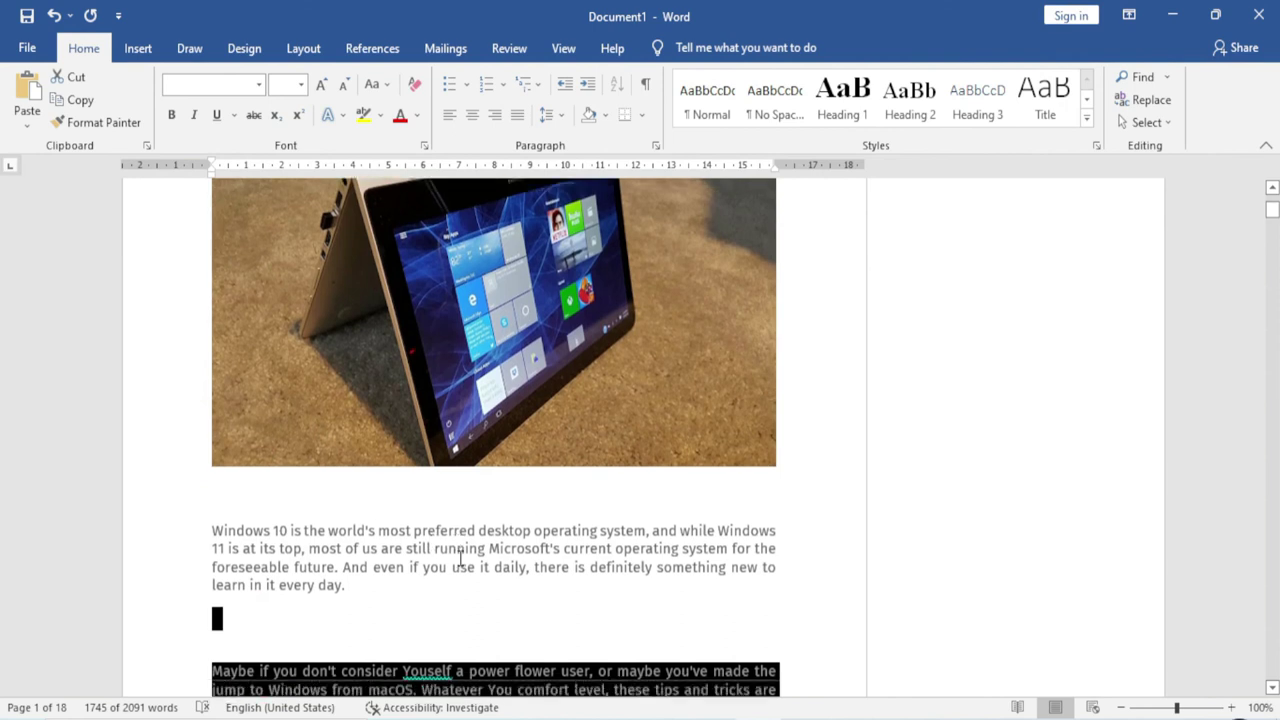
pyautogui.scroll(-4, 466, 542)
pyautogui.scroll(-6, 466, 540)
pyautogui.scroll(-4, 466, 540)
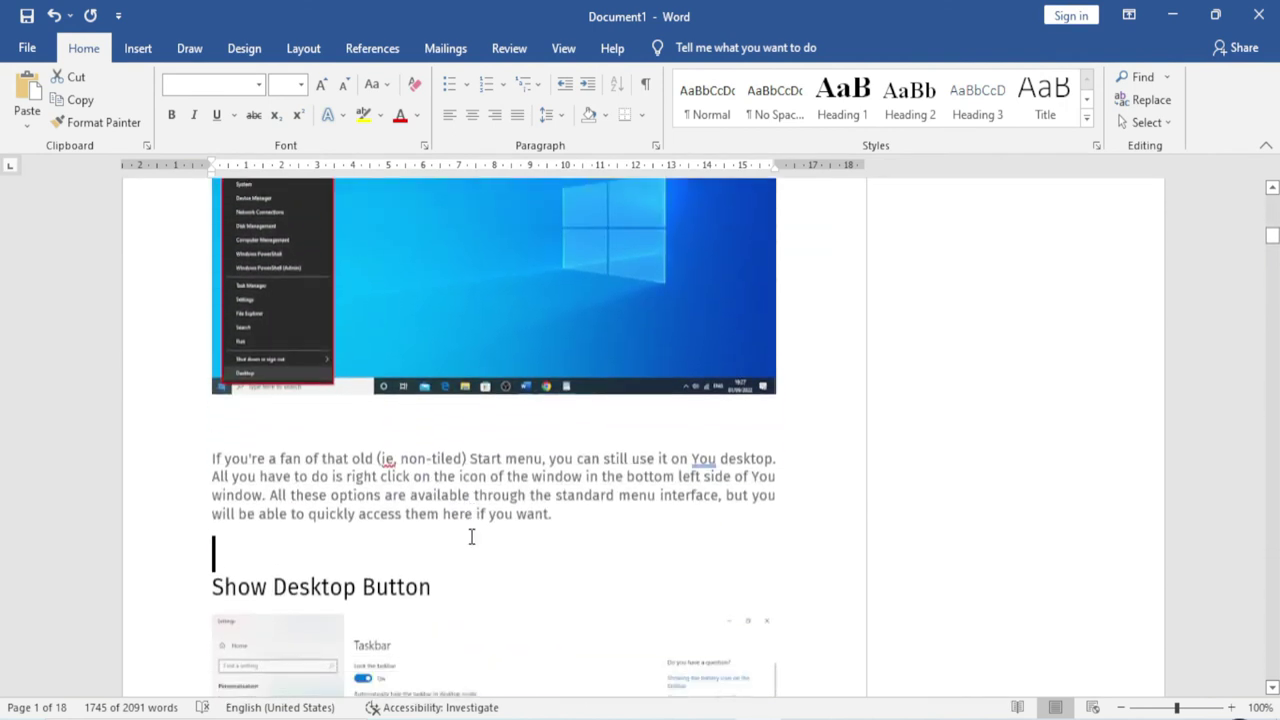
pyautogui.scroll(-5, 471, 534)
pyautogui.scroll(-6, 470, 540)
pyautogui.scroll(-3, 470, 537)
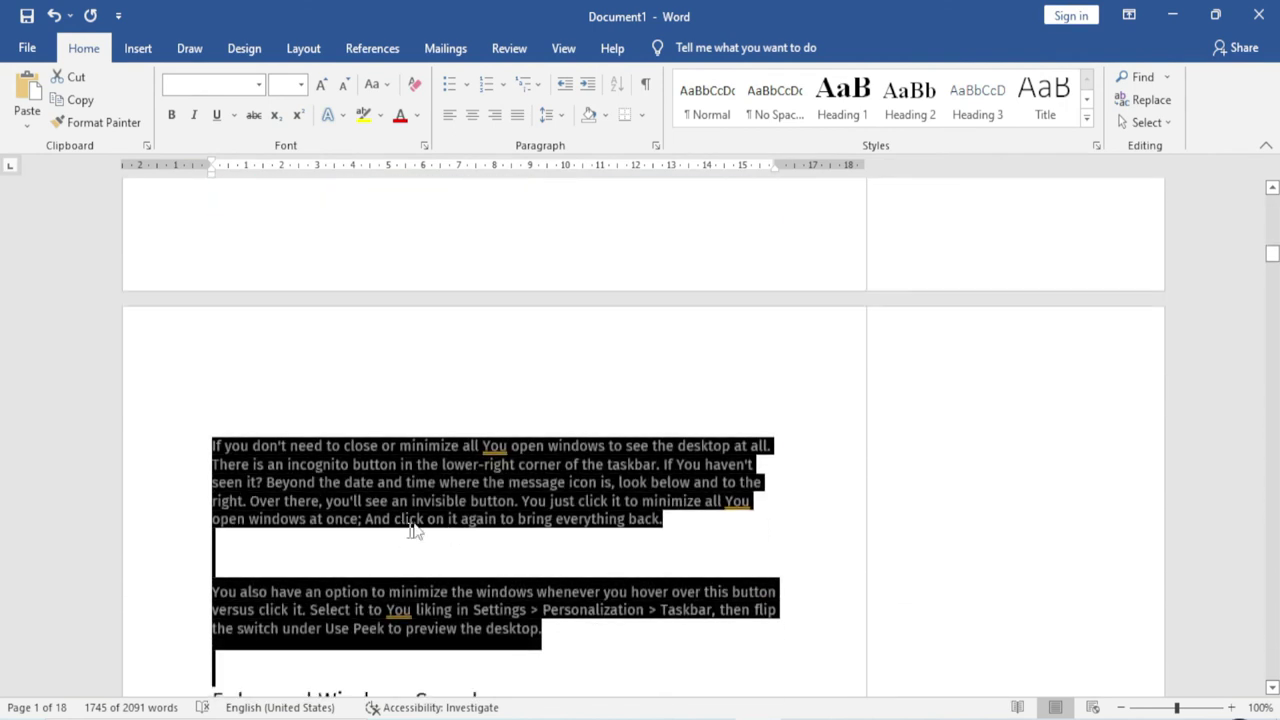
pyautogui.scroll(-2, 470, 597)
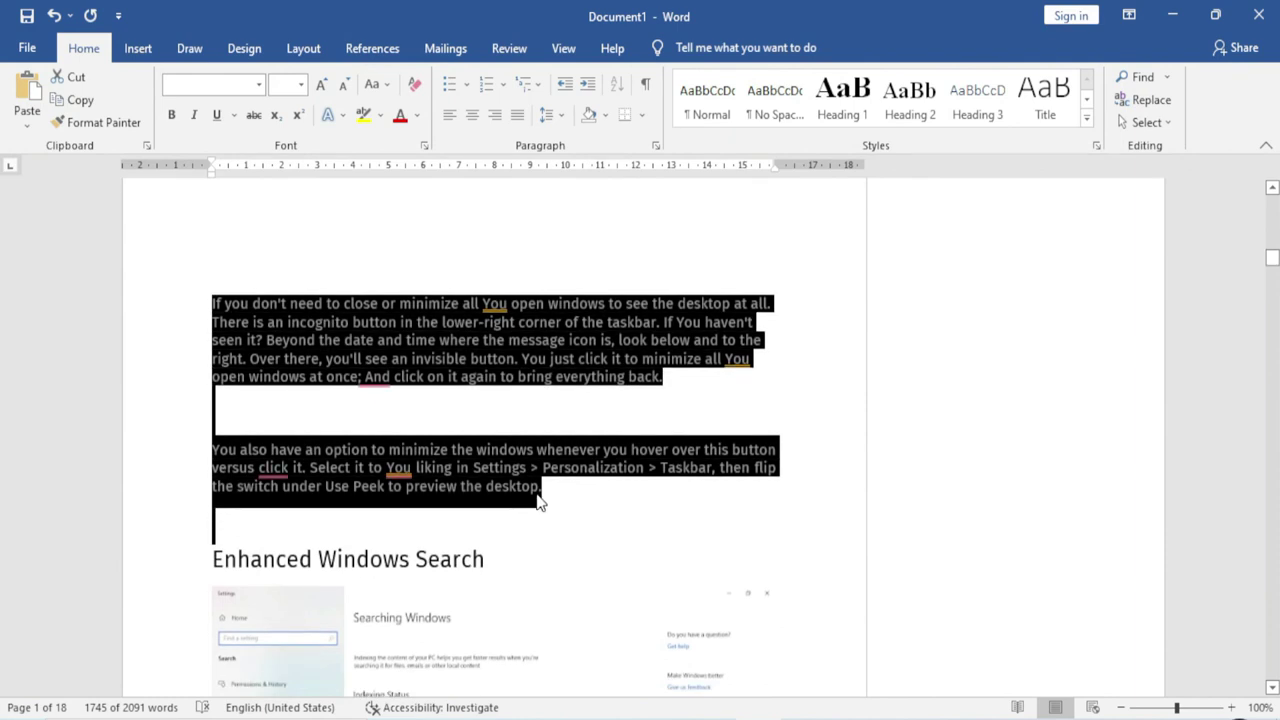
pyautogui.scroll(3, 538, 500)
pyautogui.scroll(4, 537, 491)
pyautogui.scroll(4, 535, 491)
pyautogui.scroll(5, 700, 430)
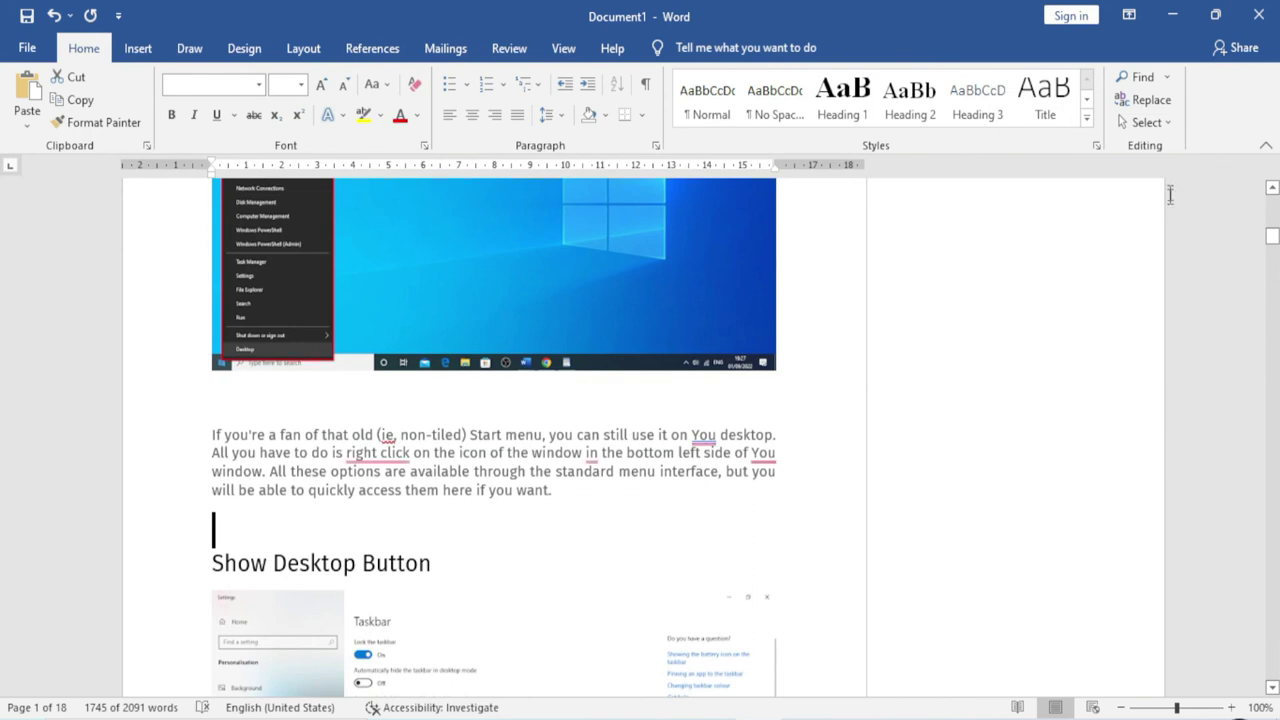
pyautogui.click(1146, 122)
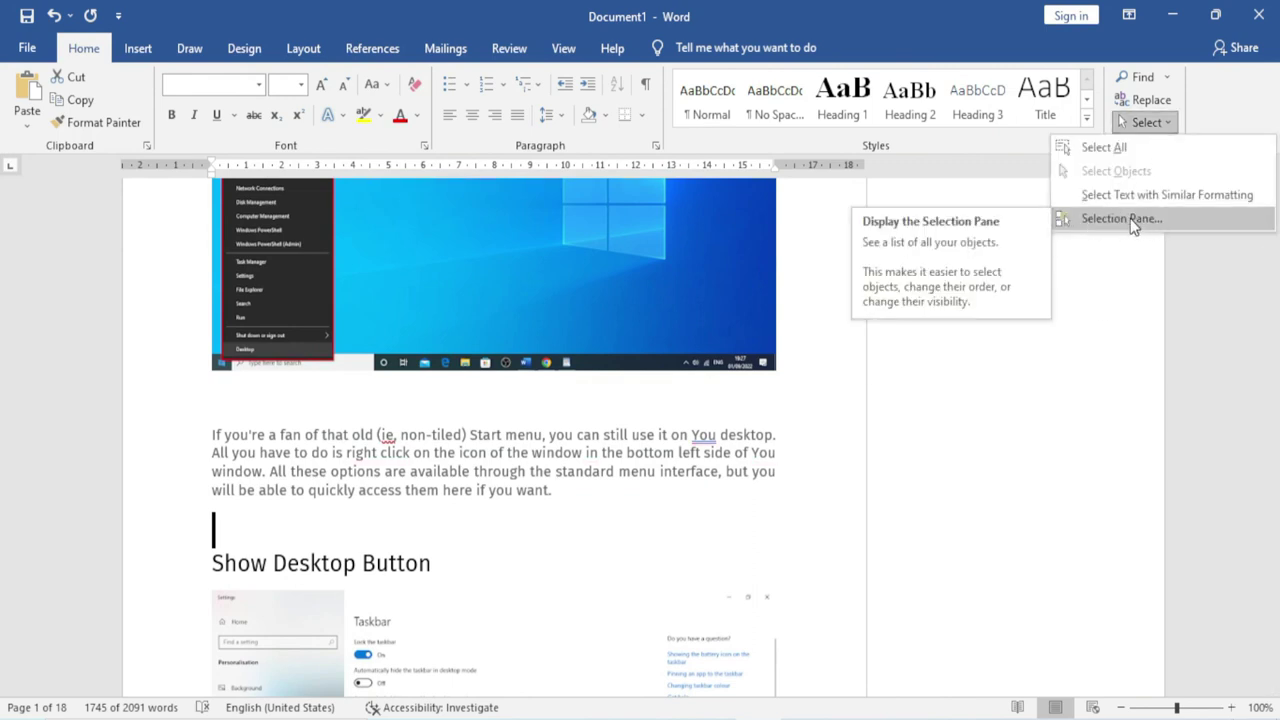
# - Open the Selection Pane and pick Picture 1, leaving its name unchanged
pyautogui.click(1104, 220)
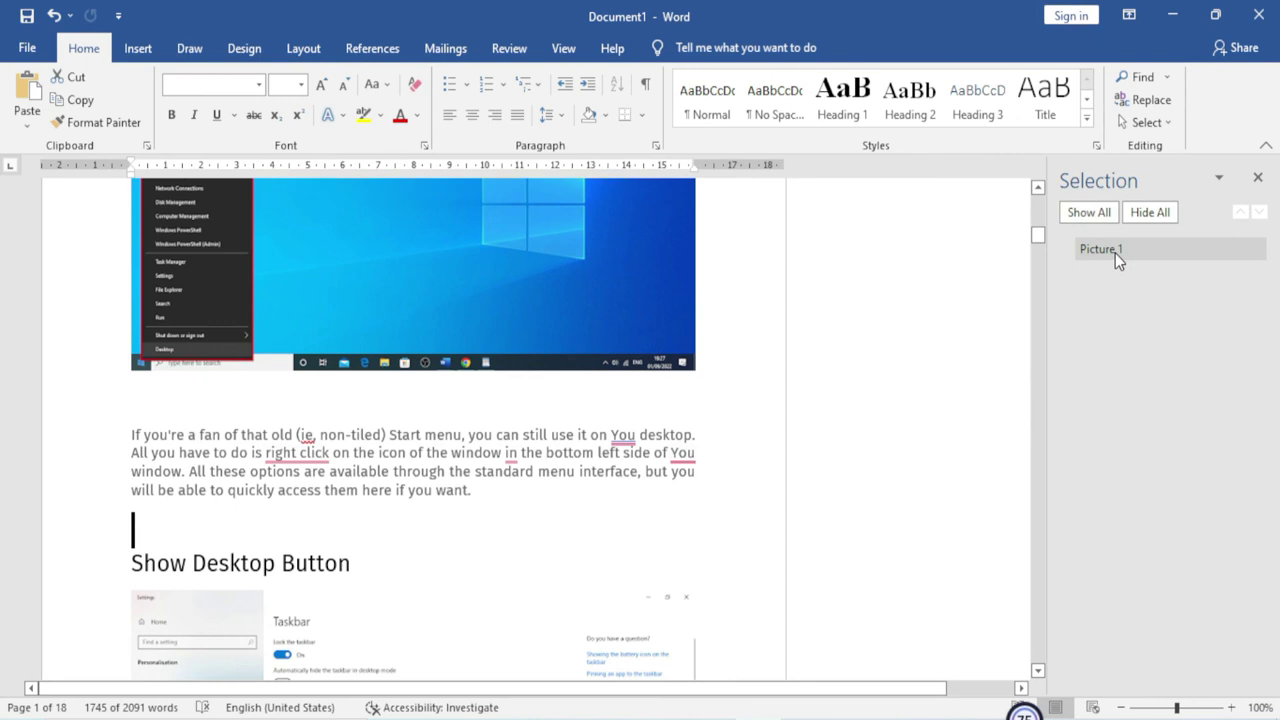
pyautogui.scroll(-3, 566, 499)
pyautogui.scroll(-4, 566, 499)
pyautogui.scroll(-4, 566, 499)
pyautogui.scroll(-3, 566, 499)
pyautogui.scroll(-5, 566, 499)
pyautogui.scroll(-5, 567, 495)
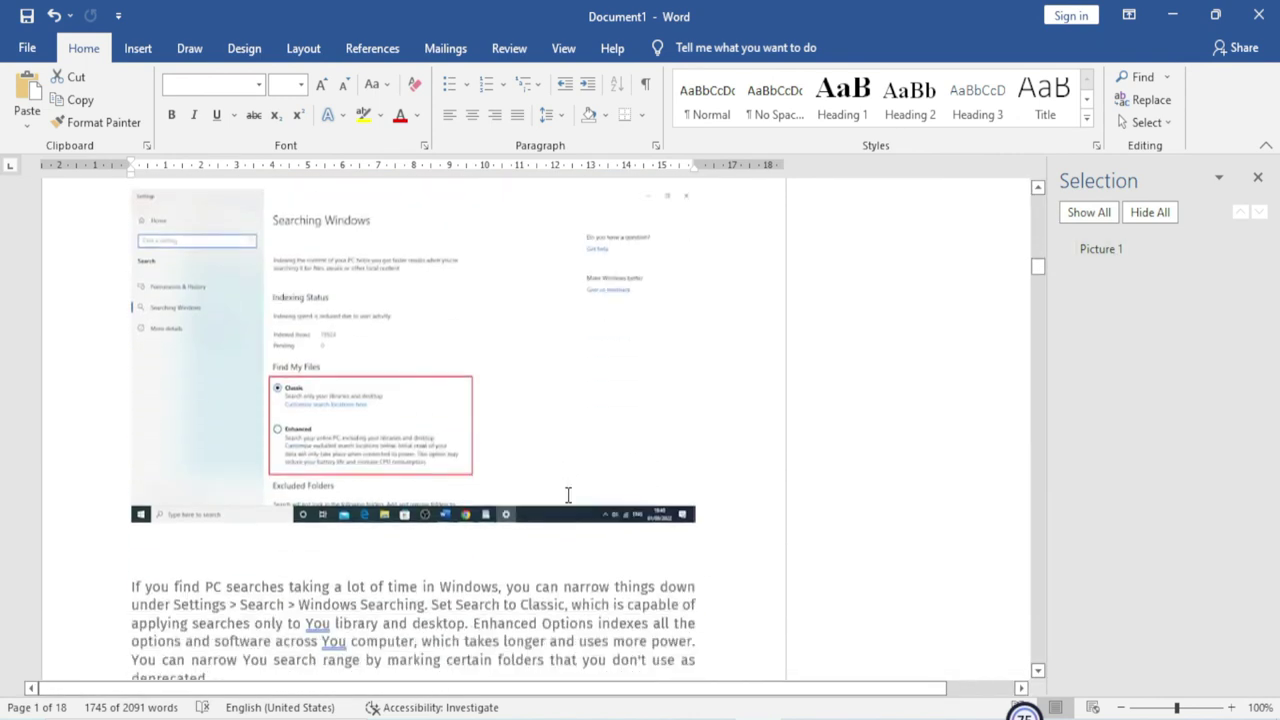
pyautogui.scroll(-2, 567, 495)
pyautogui.click(1193, 260)
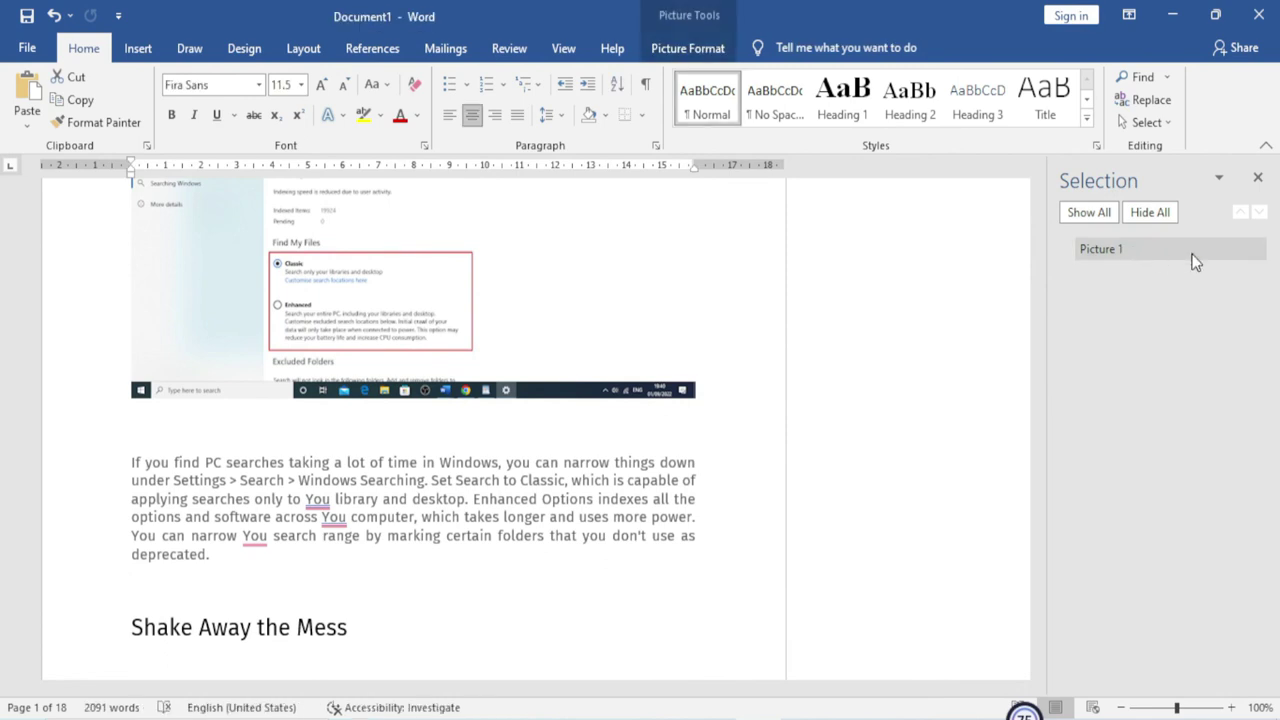
pyautogui.doubleClick(1136, 252)
pyautogui.click(1150, 212)
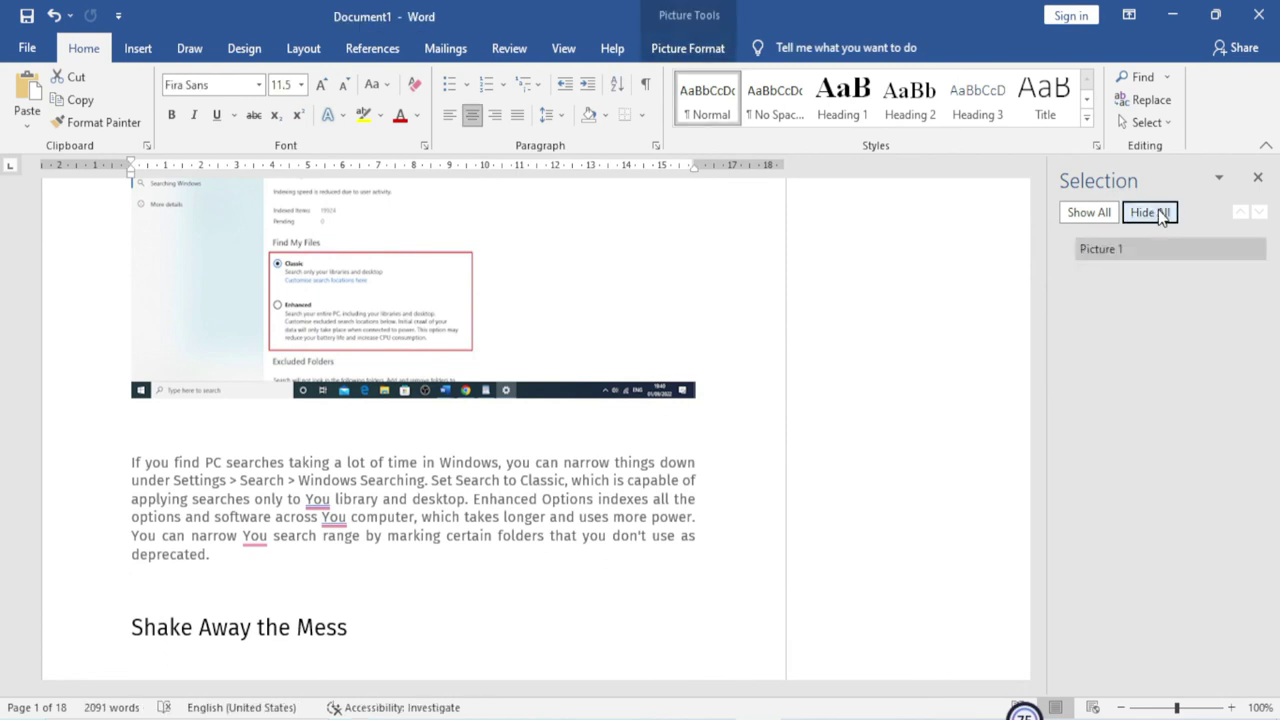
# - Select the AEI logo (Picture 23) beside the Virtual Desktops heading on page 6
pyautogui.click(537, 462)
pyautogui.scroll(-4, 521, 462)
pyautogui.scroll(-10, 521, 462)
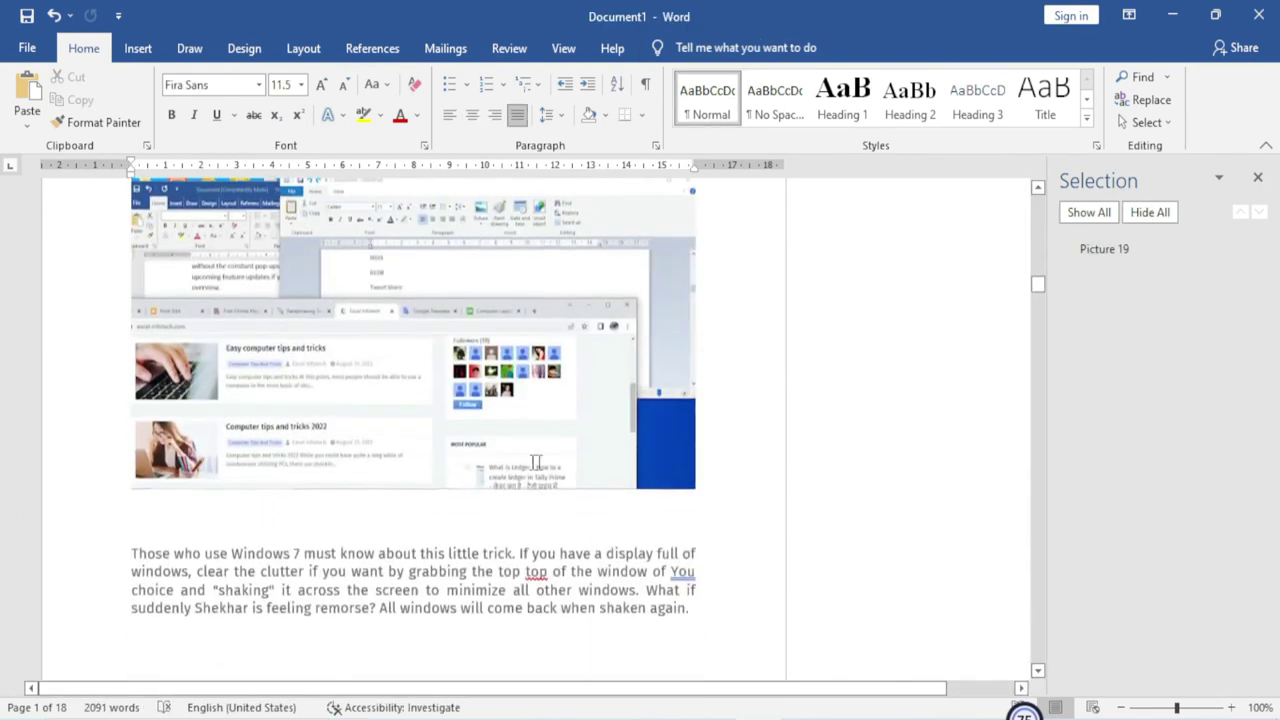
pyautogui.click(245, 563)
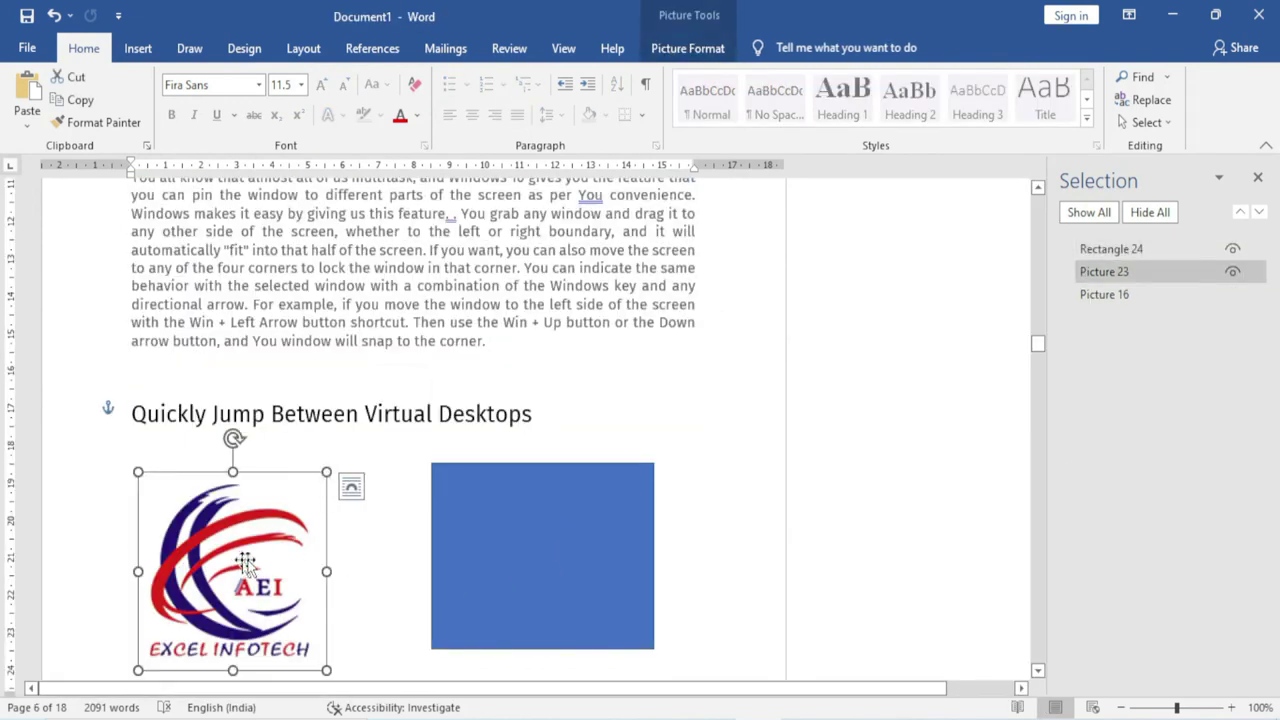
pyautogui.click(500, 541)
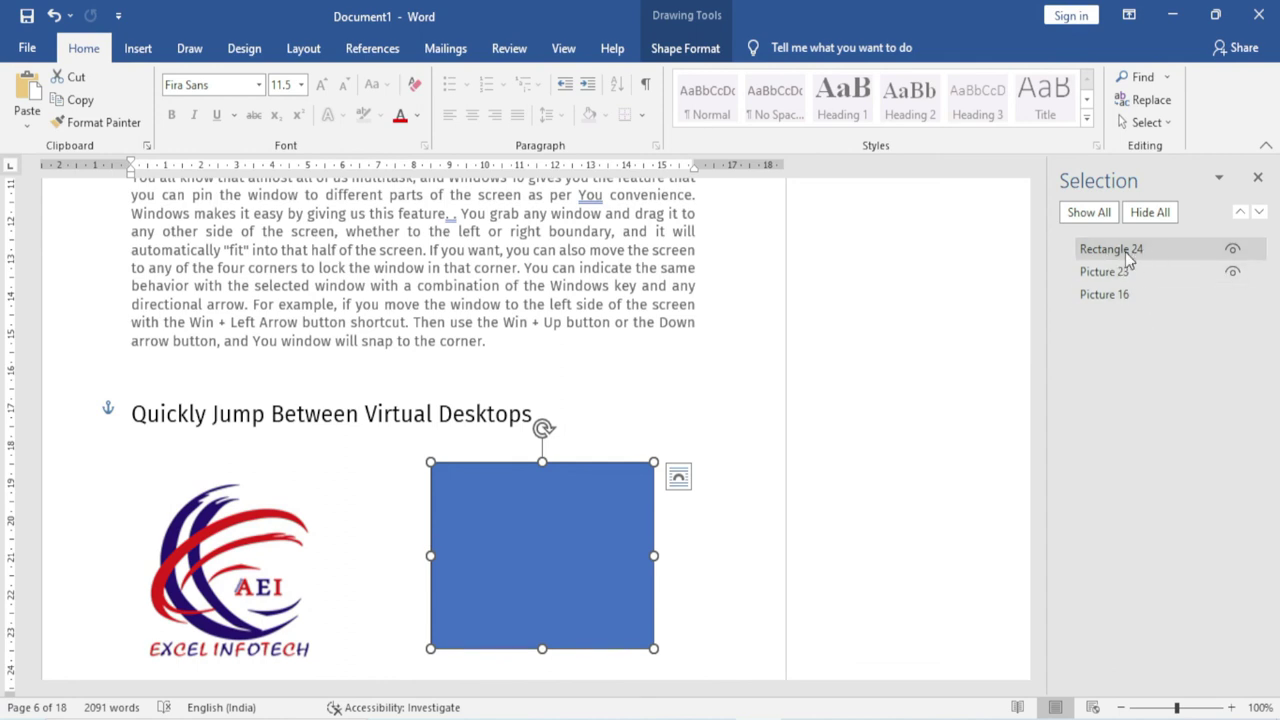
pyautogui.click(1233, 249)
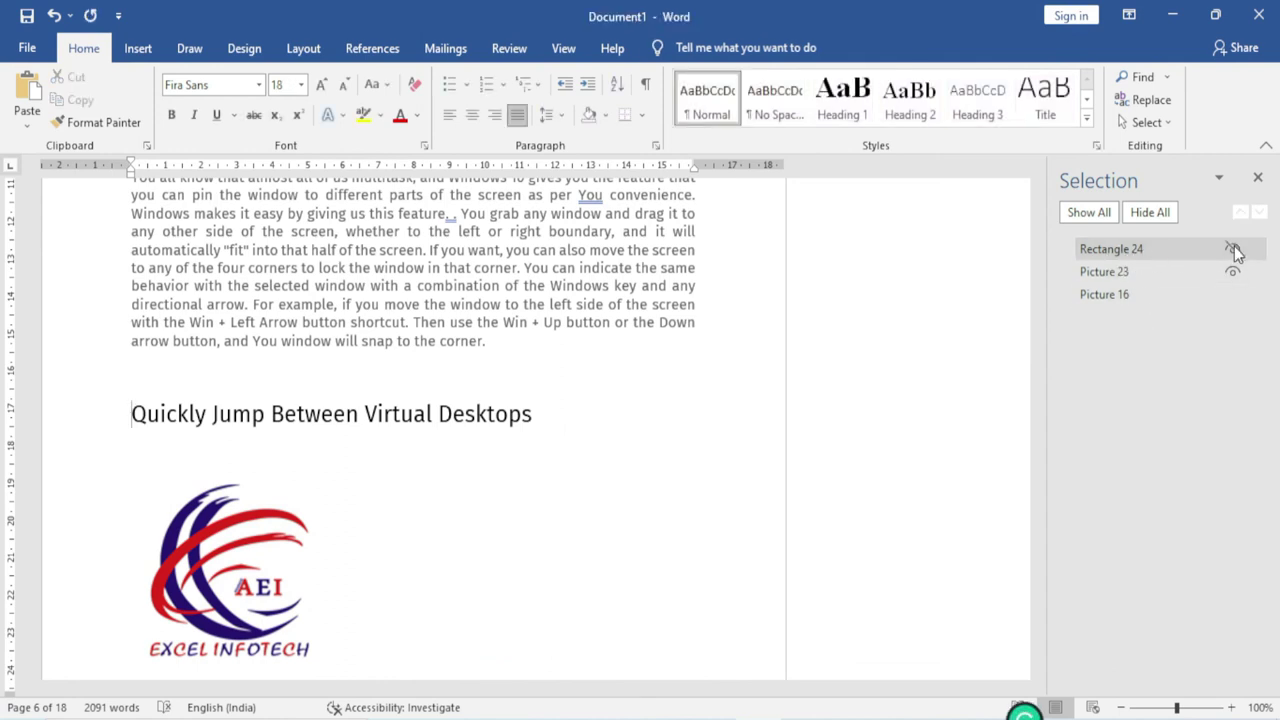
pyautogui.click(1233, 249)
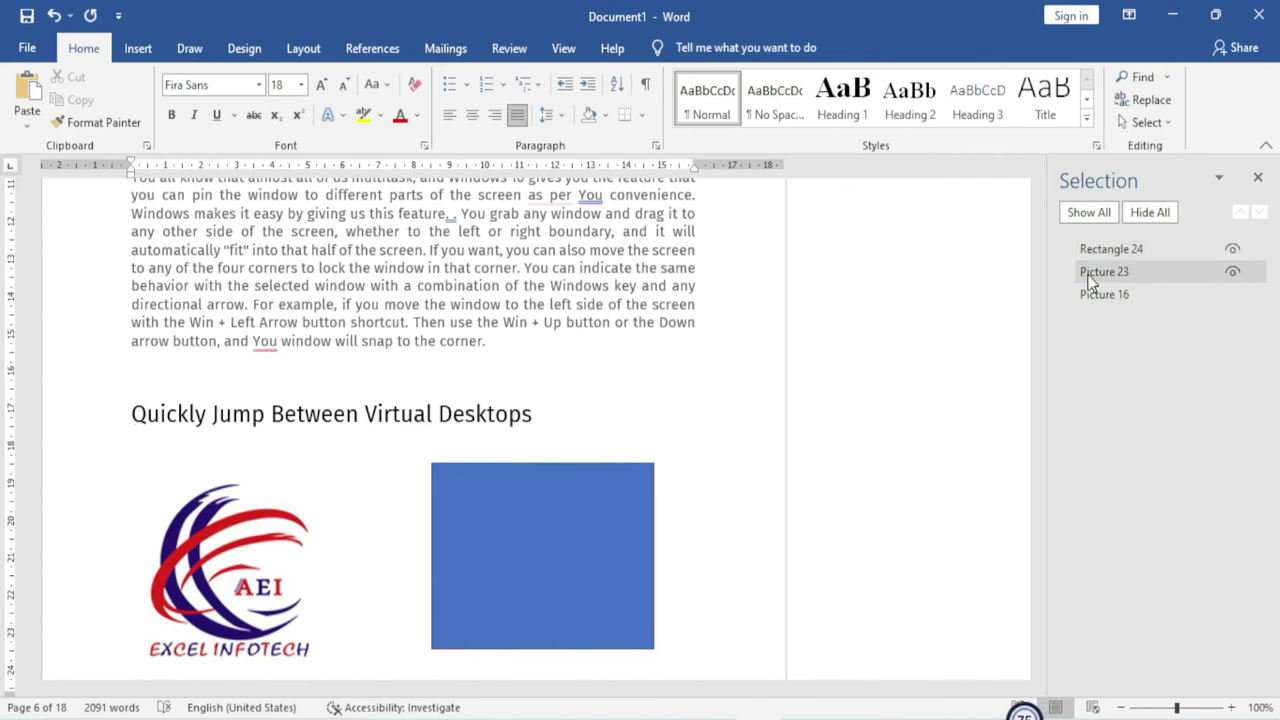
pyautogui.click(1232, 272)
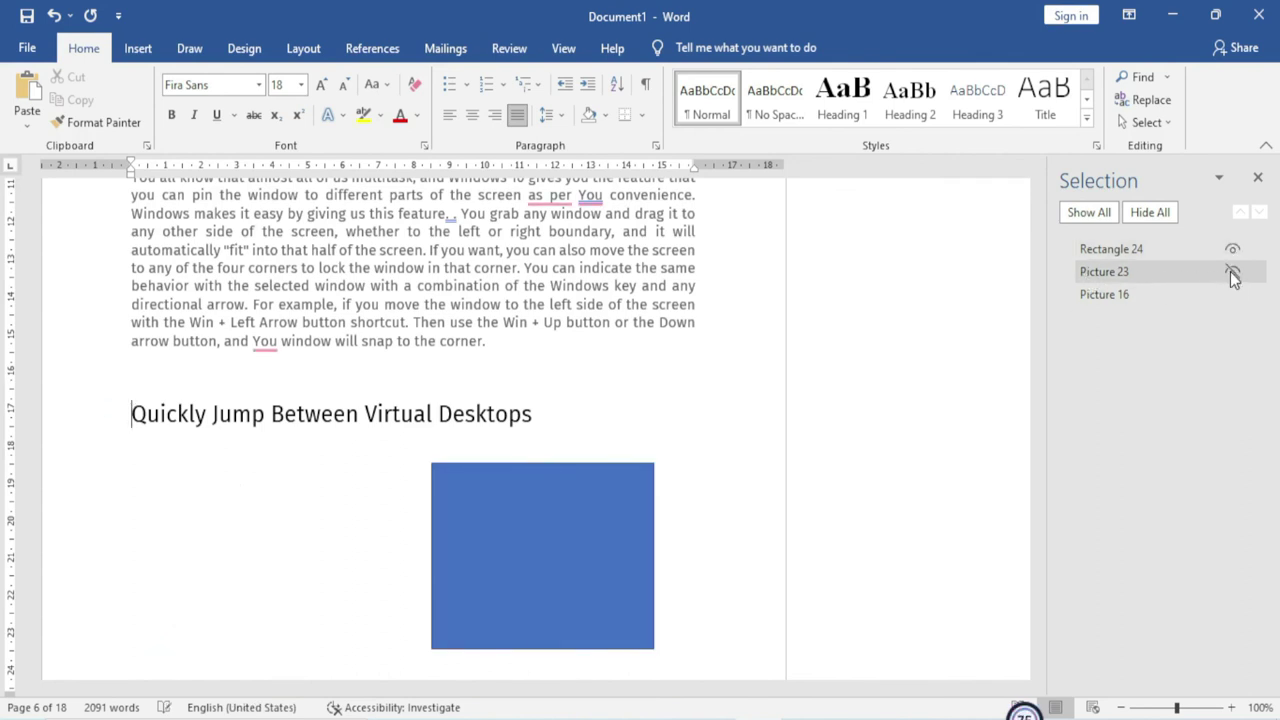
pyautogui.click(1232, 272)
pyautogui.click(1104, 295)
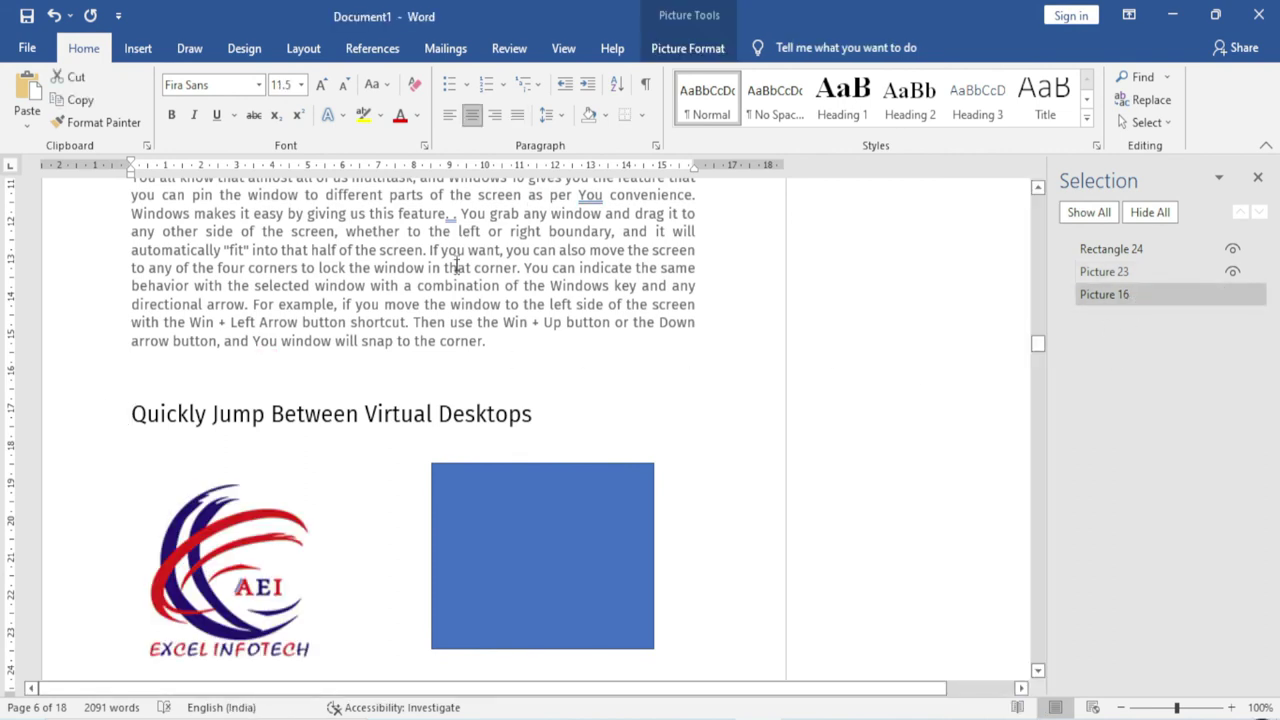
pyautogui.scroll(3, 572, 371)
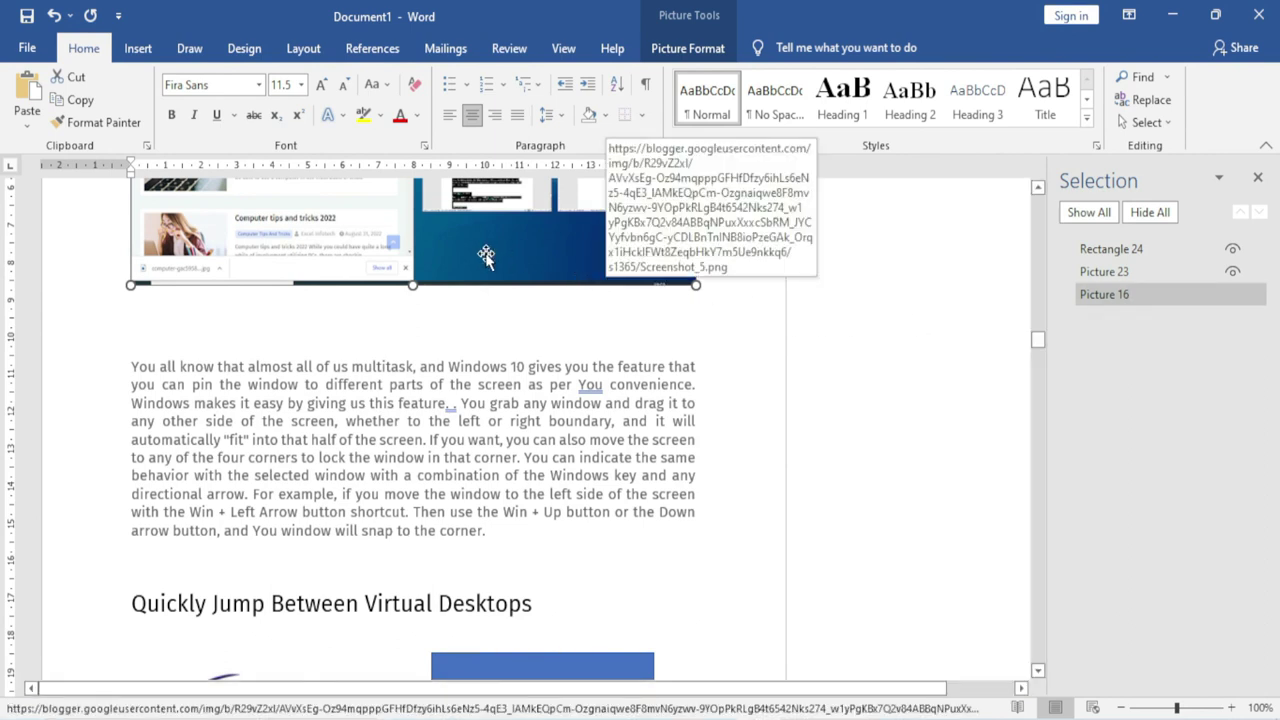
pyautogui.click(440, 331)
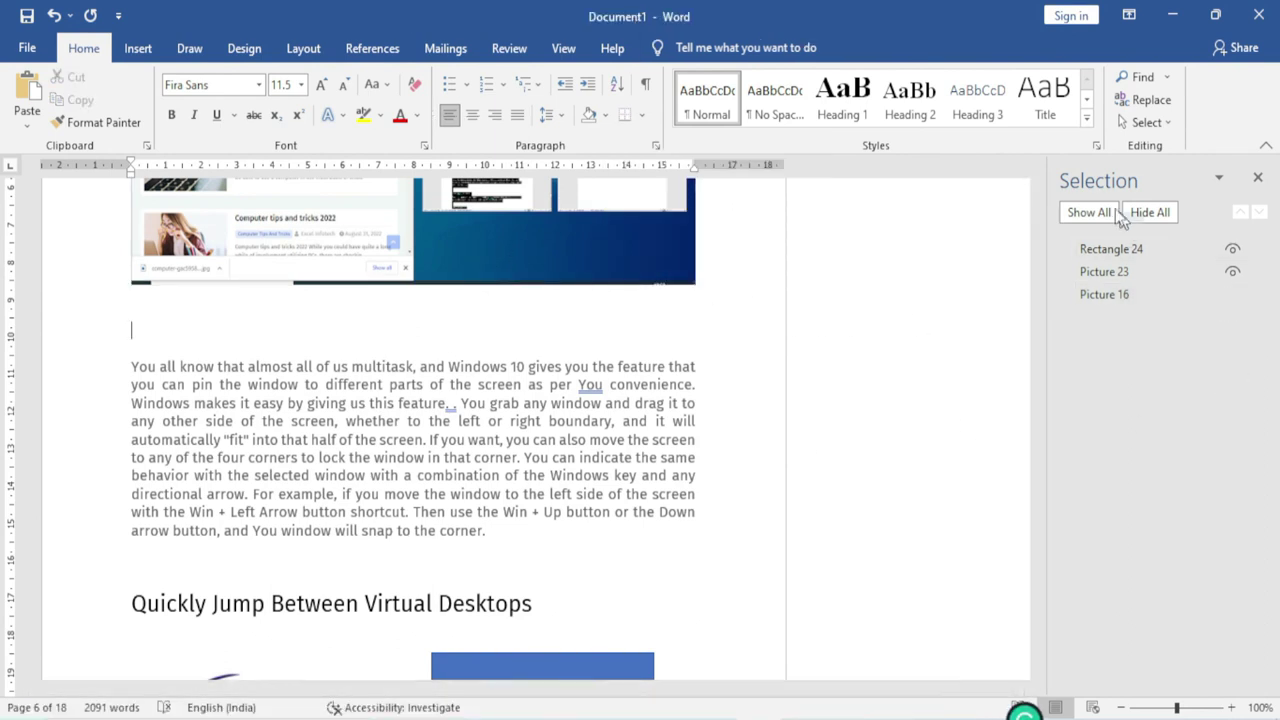
pyautogui.scroll(-4, 760, 463)
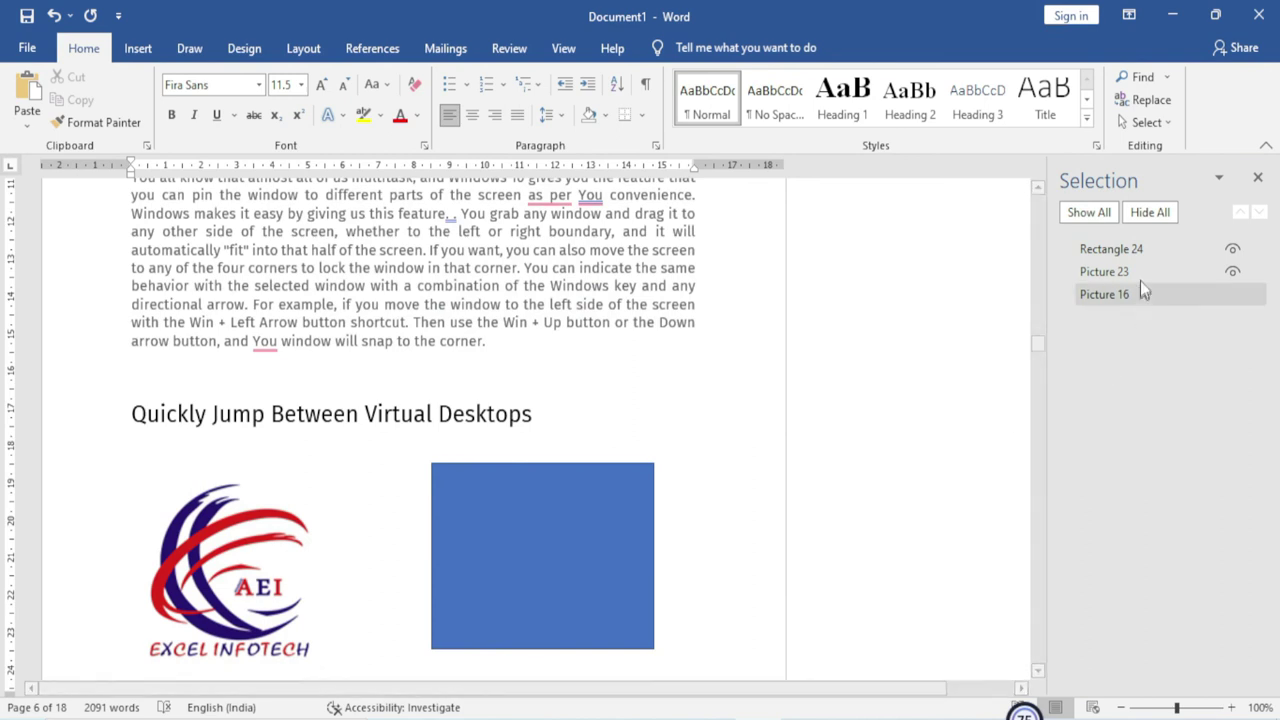
pyautogui.click(1136, 220)
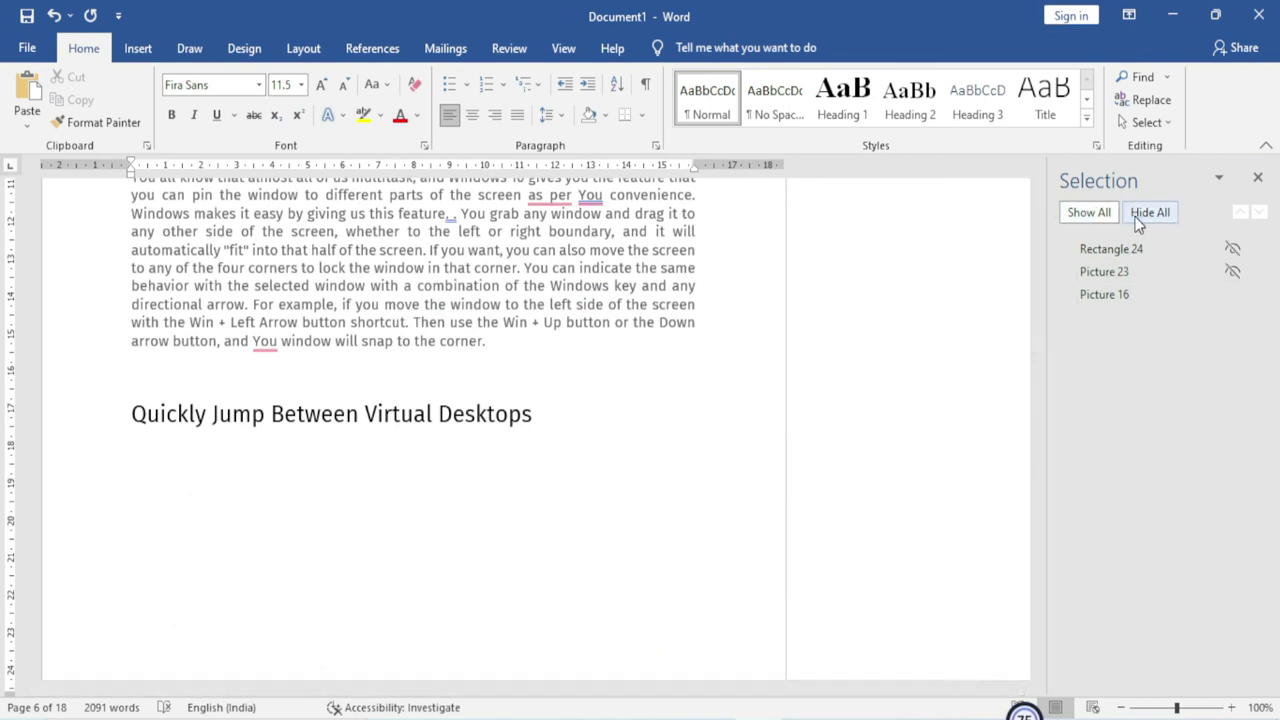
pyautogui.click(1083, 217)
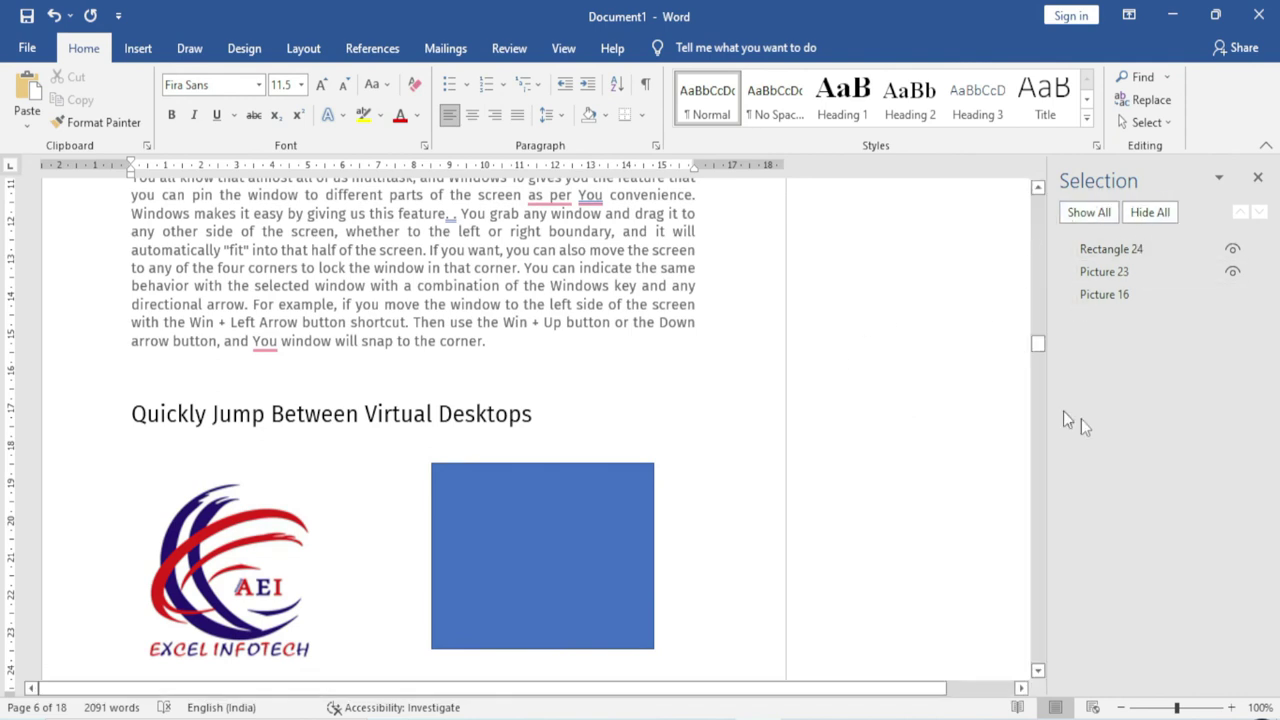